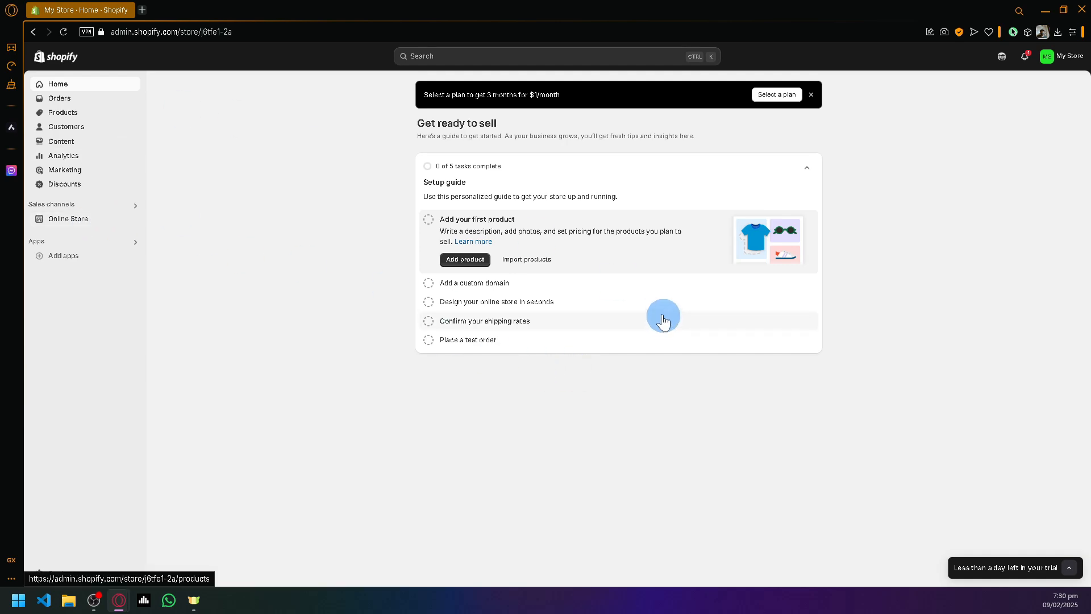
# Step: Open the Themes page of the Online Store sales channel
pyautogui.scroll(5, 64, 224)
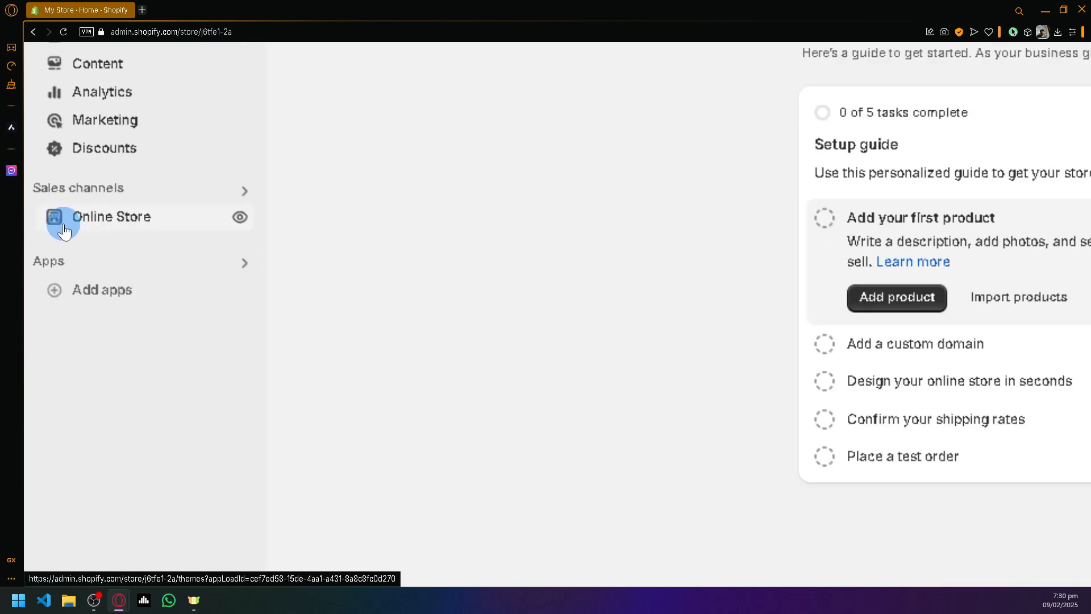
pyautogui.scroll(2, 64, 231)
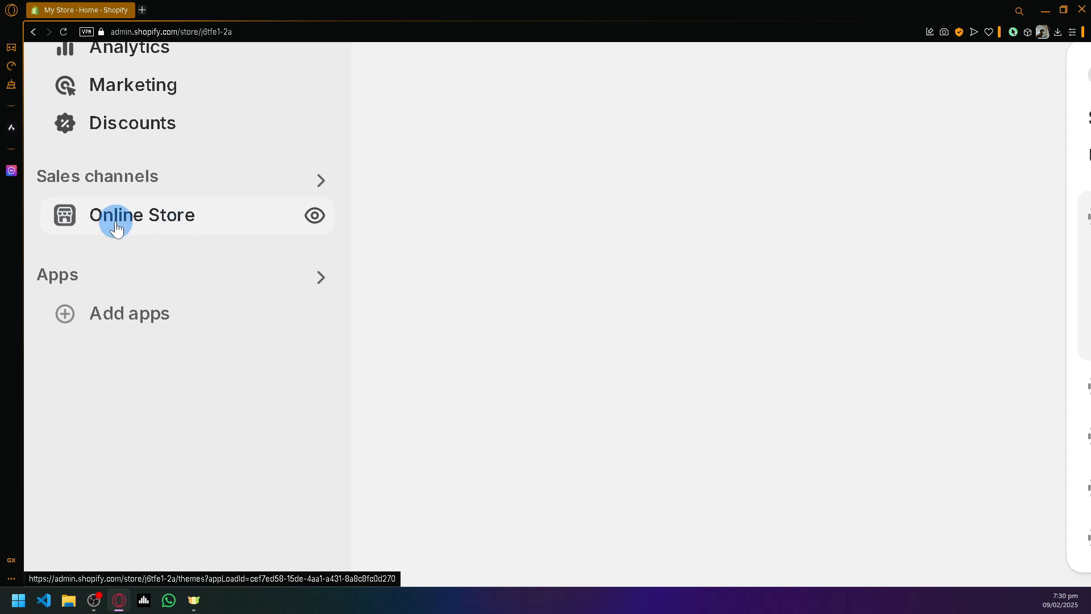
pyautogui.click(117, 228)
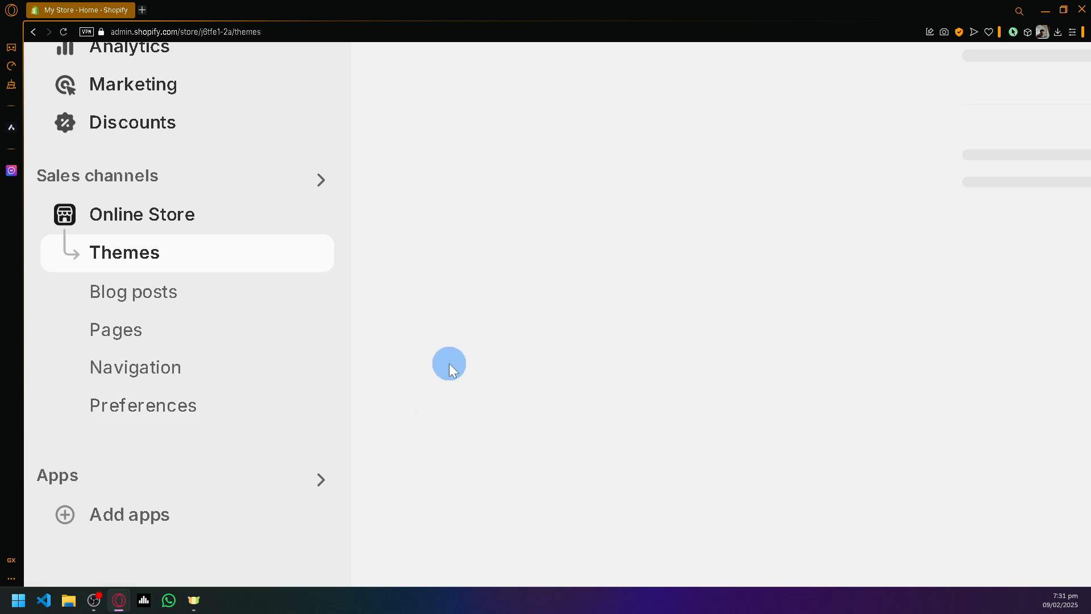
pyautogui.scroll(-3, 449, 364)
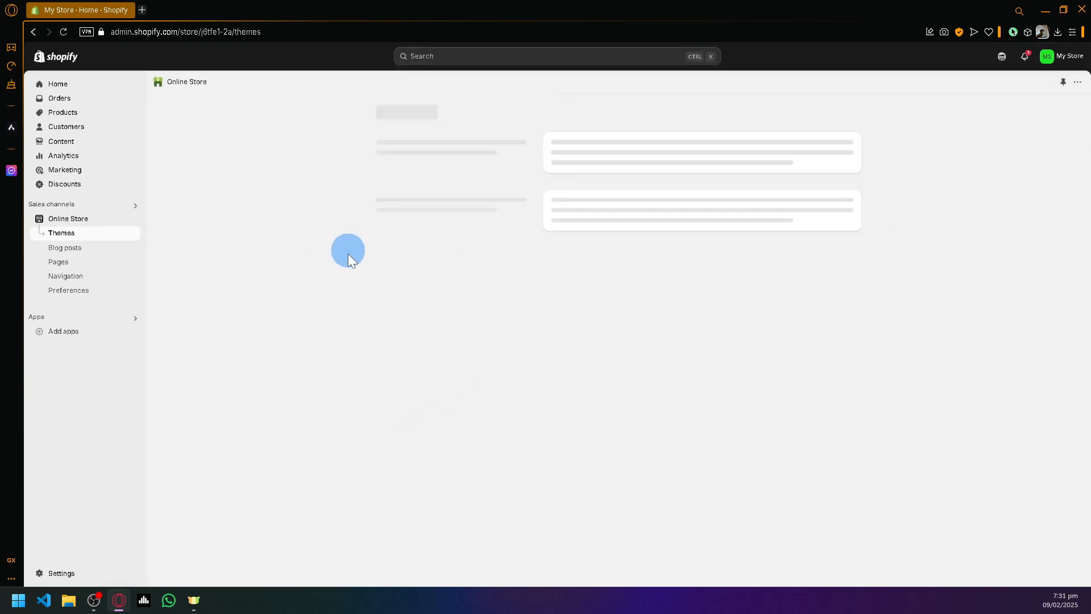
pyautogui.scroll(-2, 565, 241)
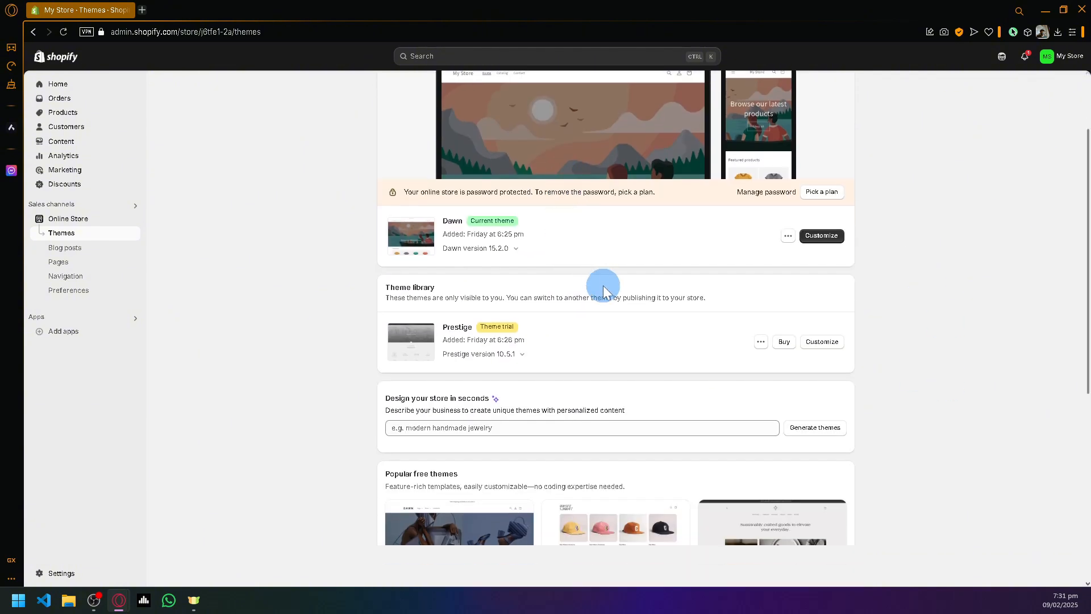
# Step: Review the current theme, the theme library and the popular free themes on the Themes page
pyautogui.scroll(2, 604, 291)
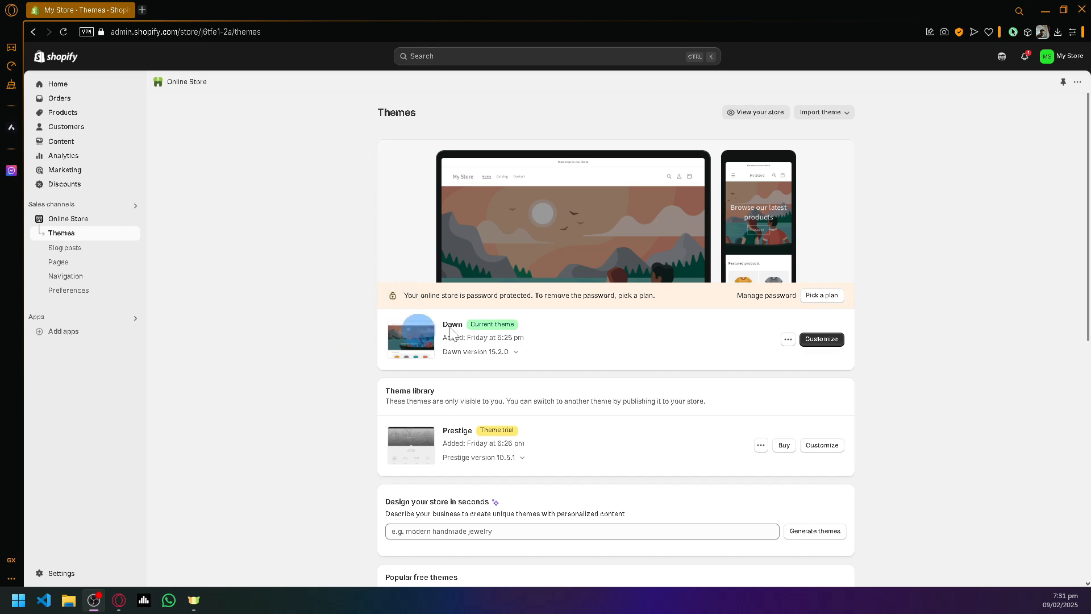
pyautogui.scroll(-1, 576, 334)
pyautogui.scroll(-5, 575, 333)
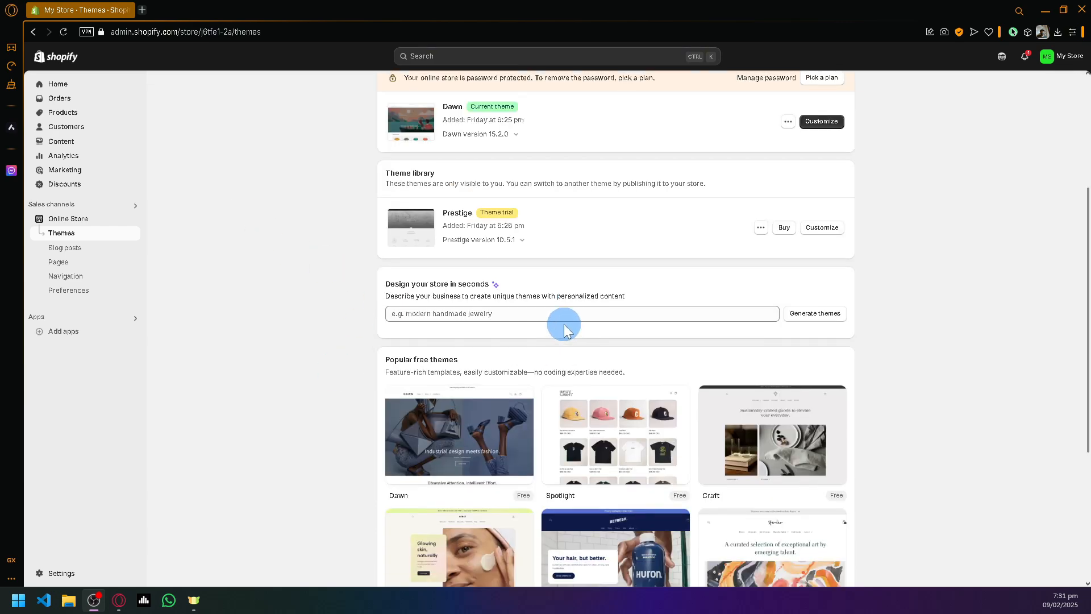
pyautogui.scroll(2, 565, 320)
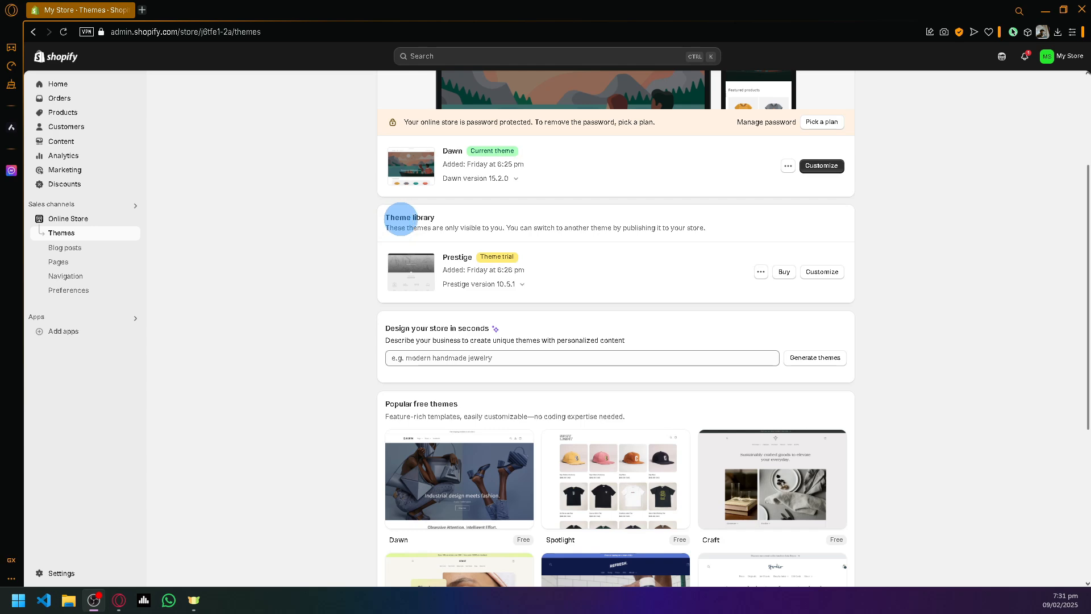
pyautogui.scroll(1, 477, 287)
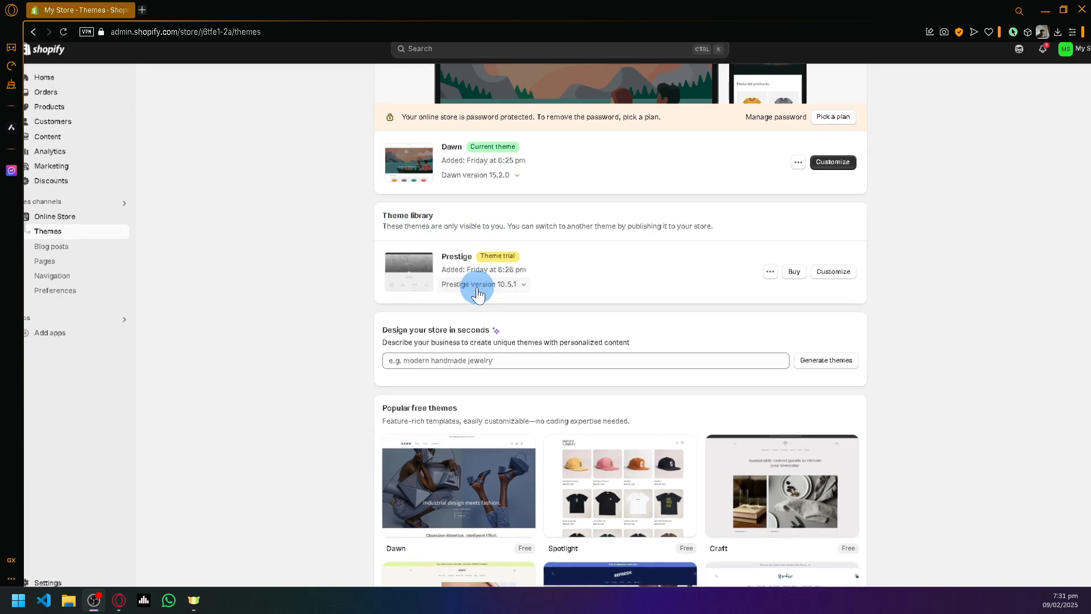
pyautogui.scroll(5, 477, 293)
pyautogui.scroll(-6, 459, 235)
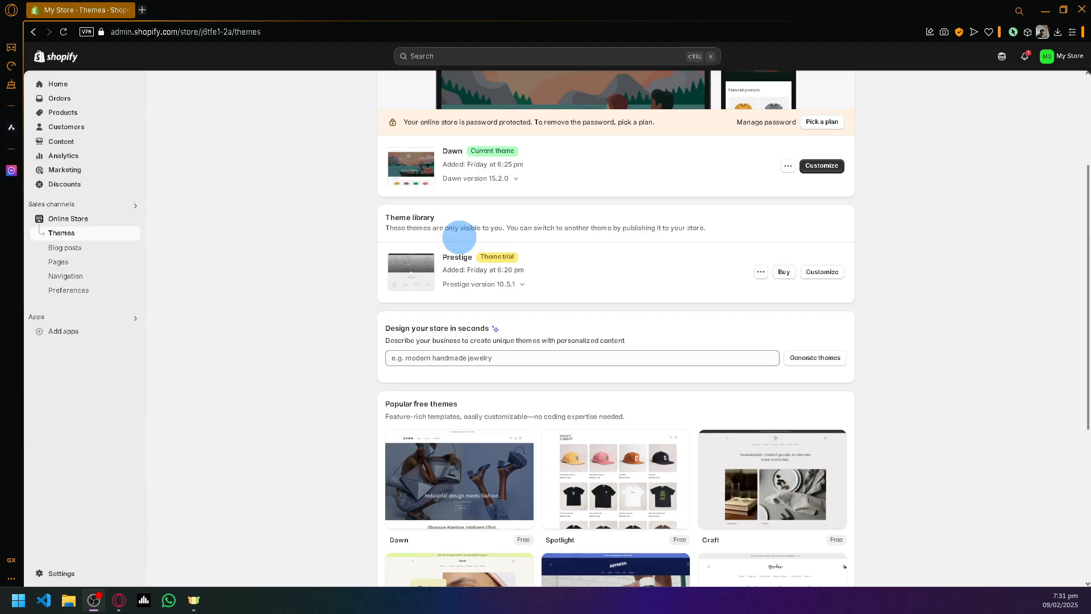
pyautogui.scroll(-2, 537, 290)
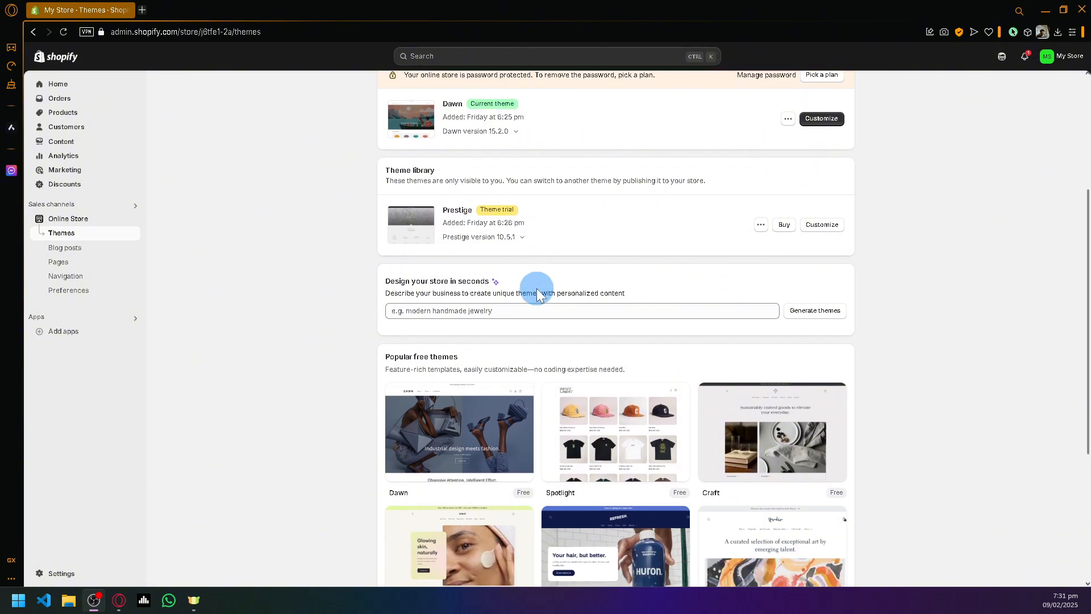
pyautogui.scroll(3, 514, 296)
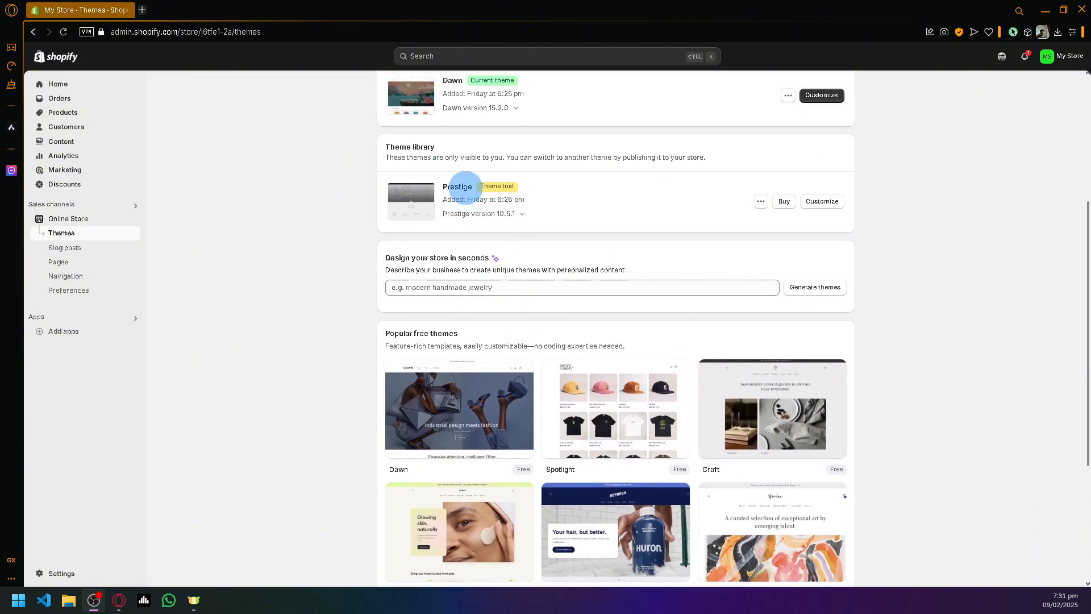
pyautogui.scroll(-3, 569, 319)
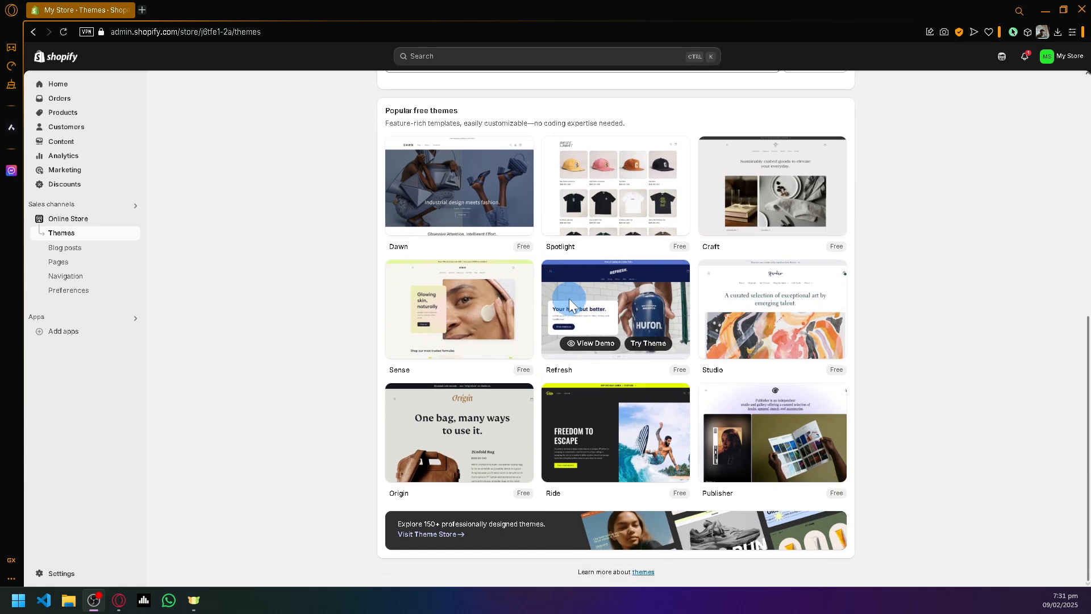
pyautogui.scroll(1, 548, 251)
pyautogui.scroll(-2, 477, 182)
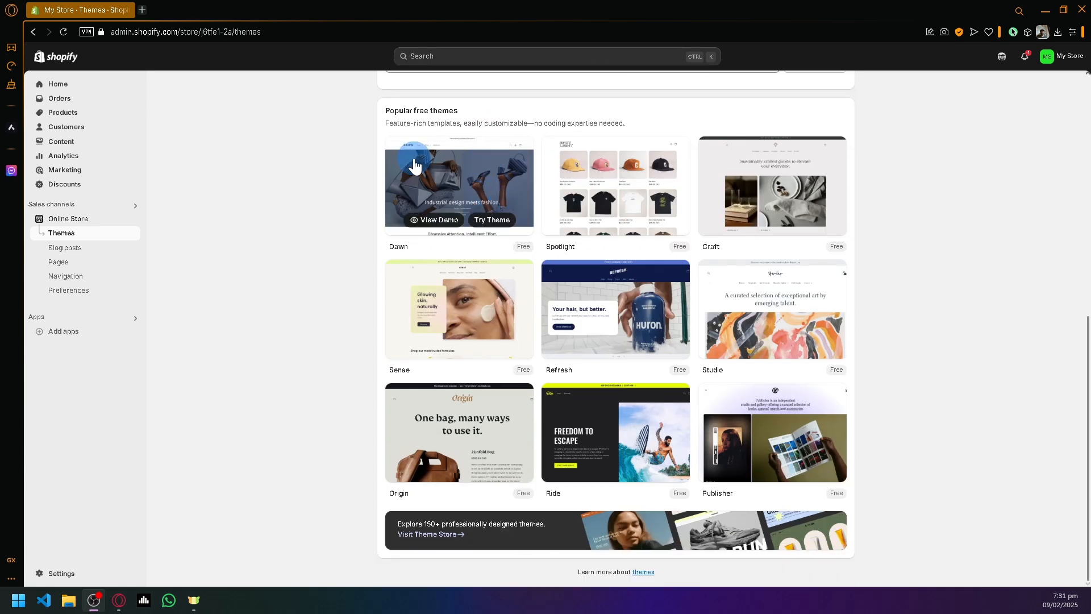
pyautogui.moveTo(386, 110); pyautogui.dragTo(482, 117)
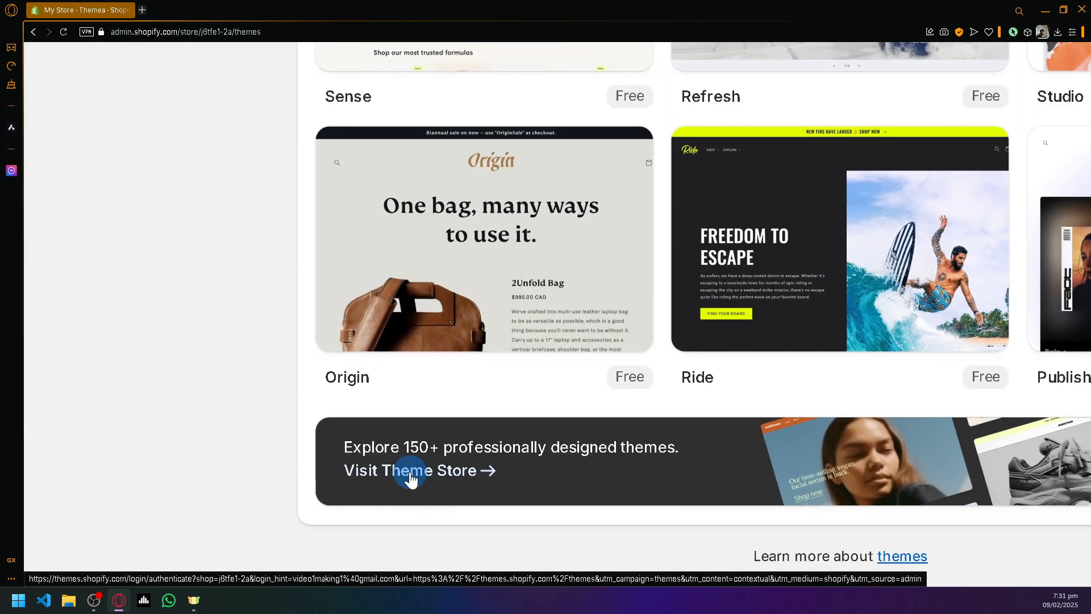
# Step: Visit the Theme Store from the banner below the popular free themes and show its full theme catalogue
pyautogui.click(410, 472)
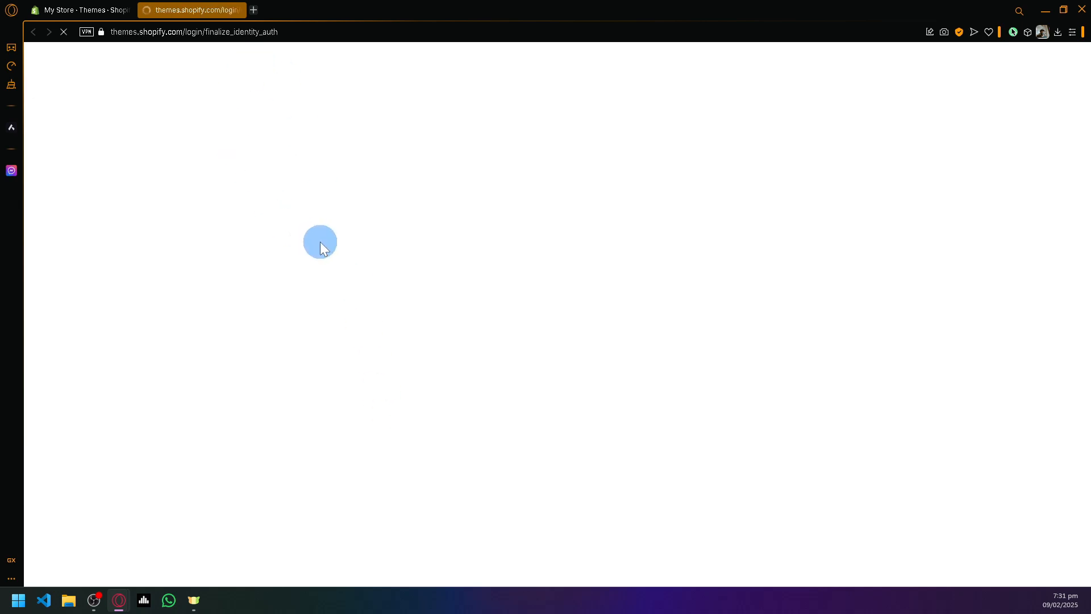
pyautogui.click(80, 8)
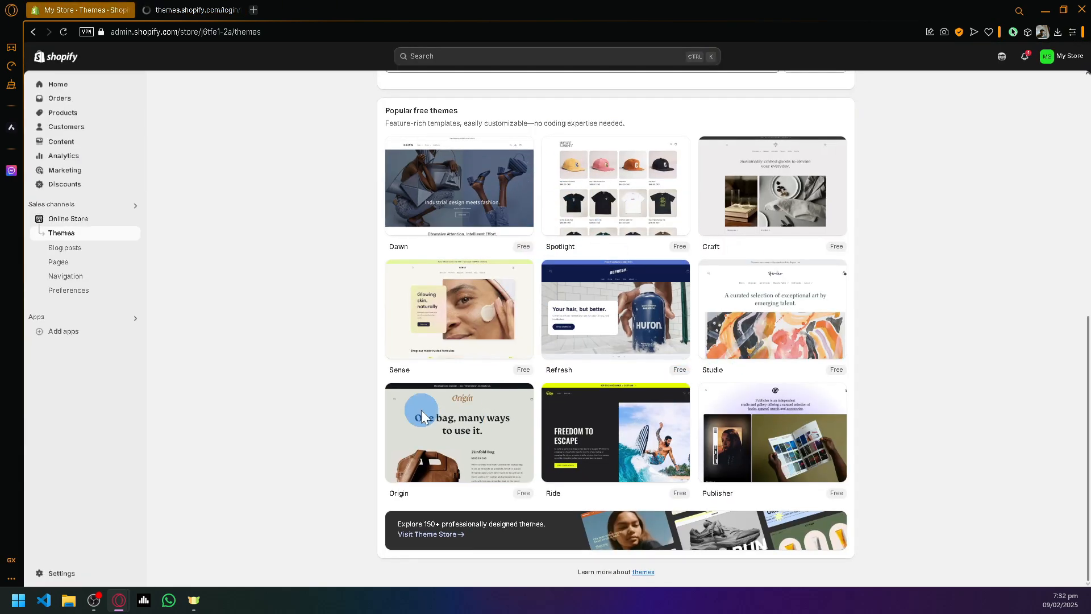
pyautogui.scroll(2, 743, 397)
pyautogui.scroll(6, 682, 364)
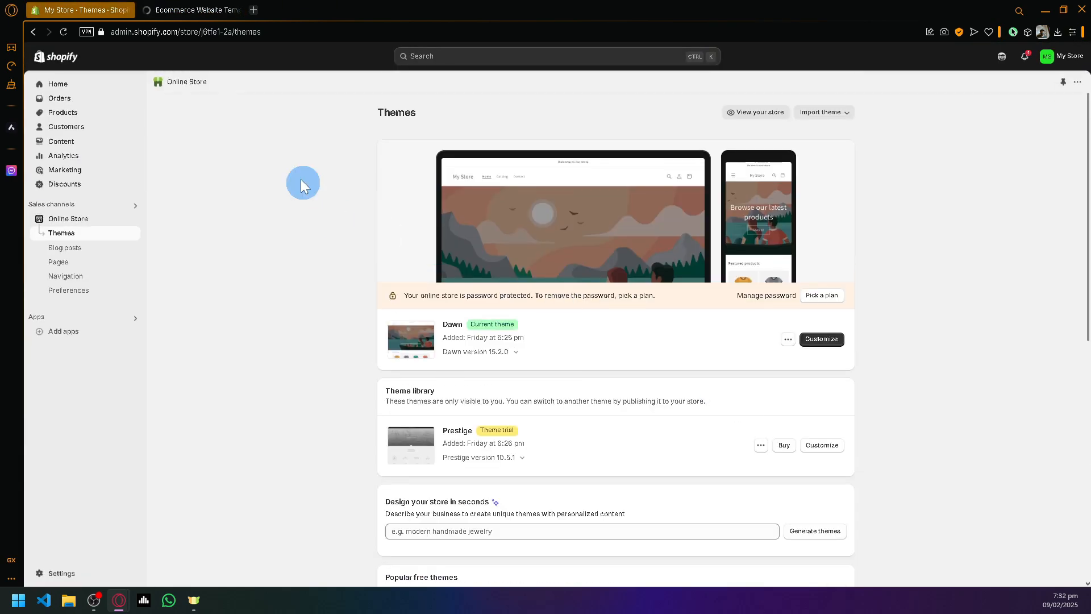
pyautogui.scroll(-8, 633, 378)
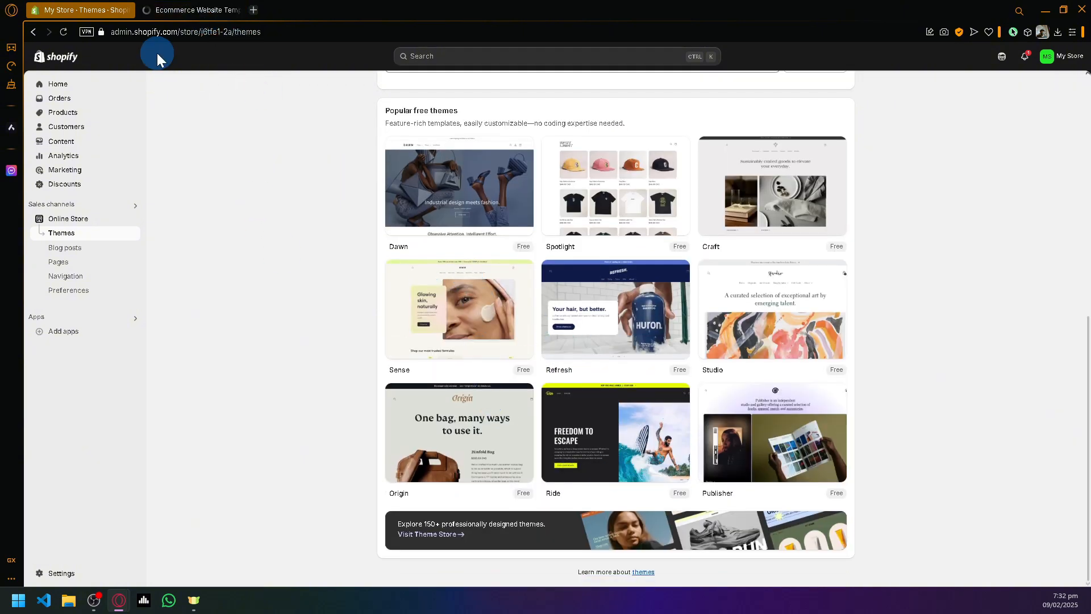
pyautogui.click(188, 11)
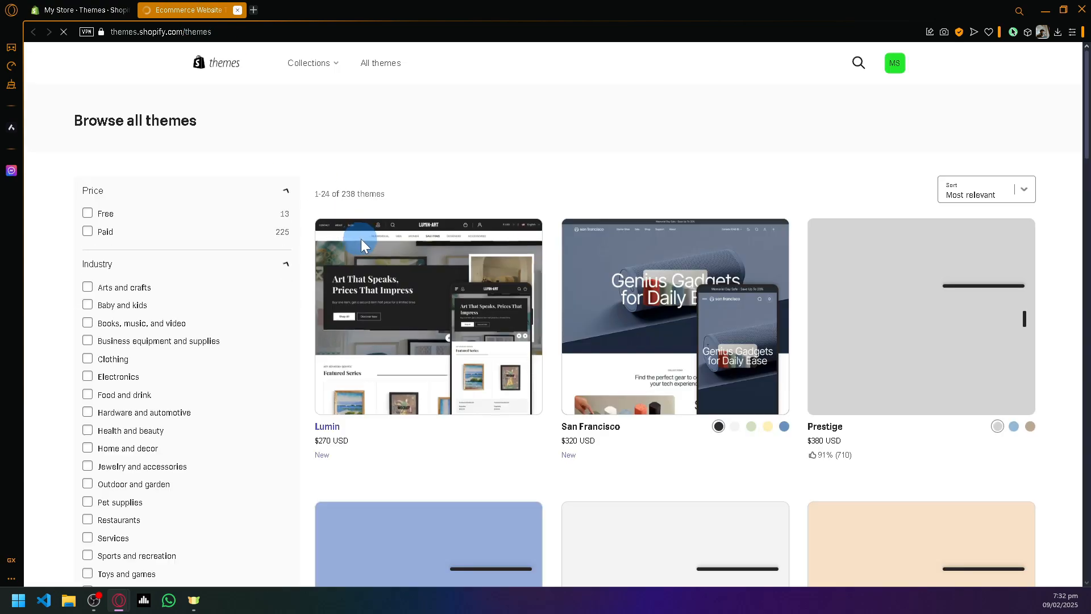
# Step: Browse the theme listings in the Theme Store, comparing their previews, prices and ratings
pyautogui.scroll(-3, 453, 175)
pyautogui.scroll(2, 438, 260)
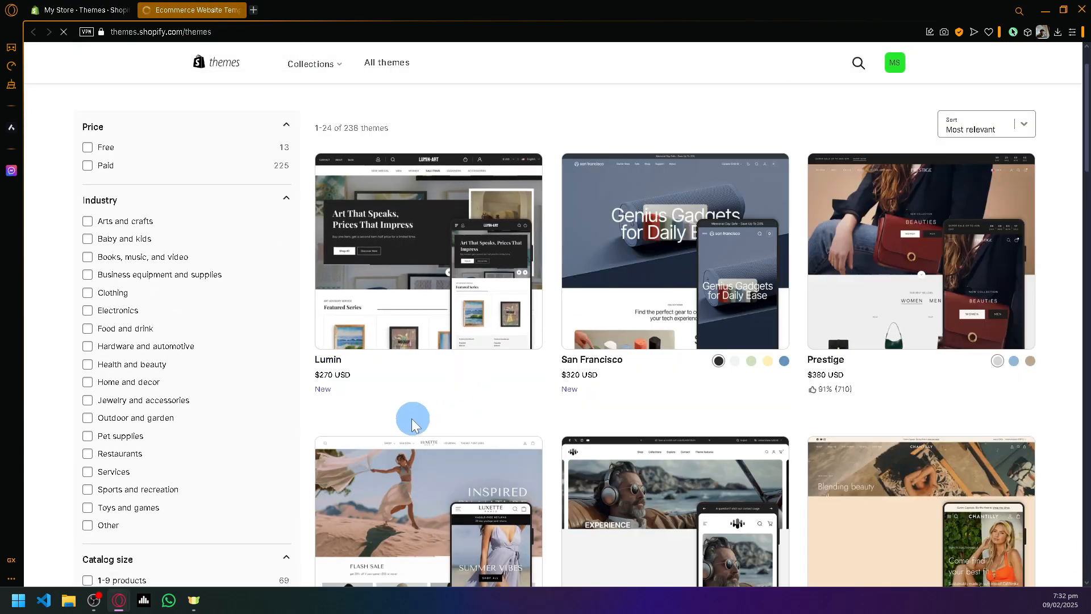
pyautogui.scroll(-3, 782, 406)
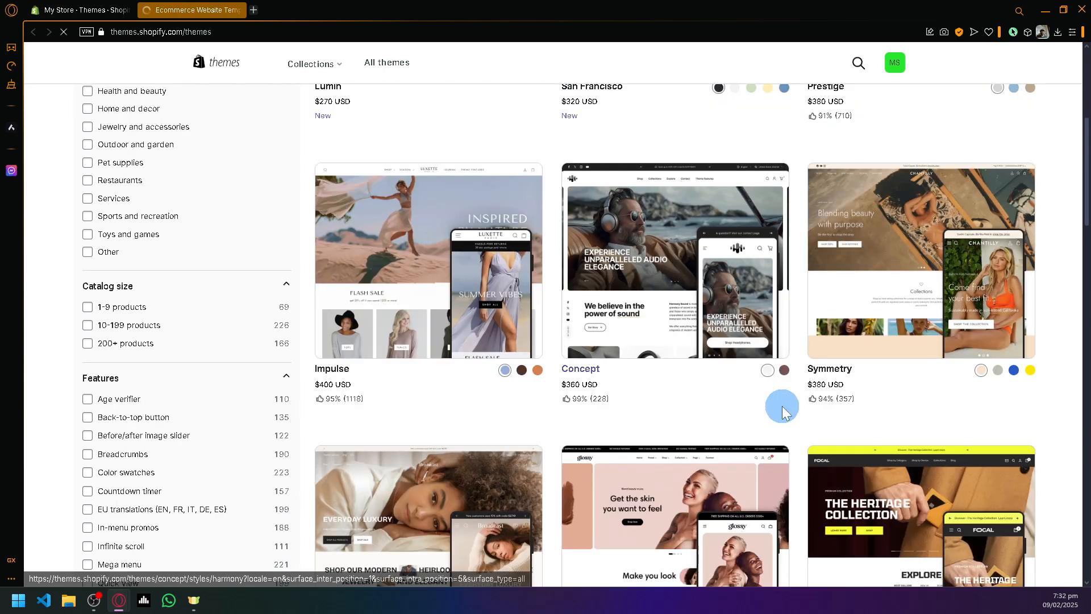
pyautogui.scroll(2, 697, 396)
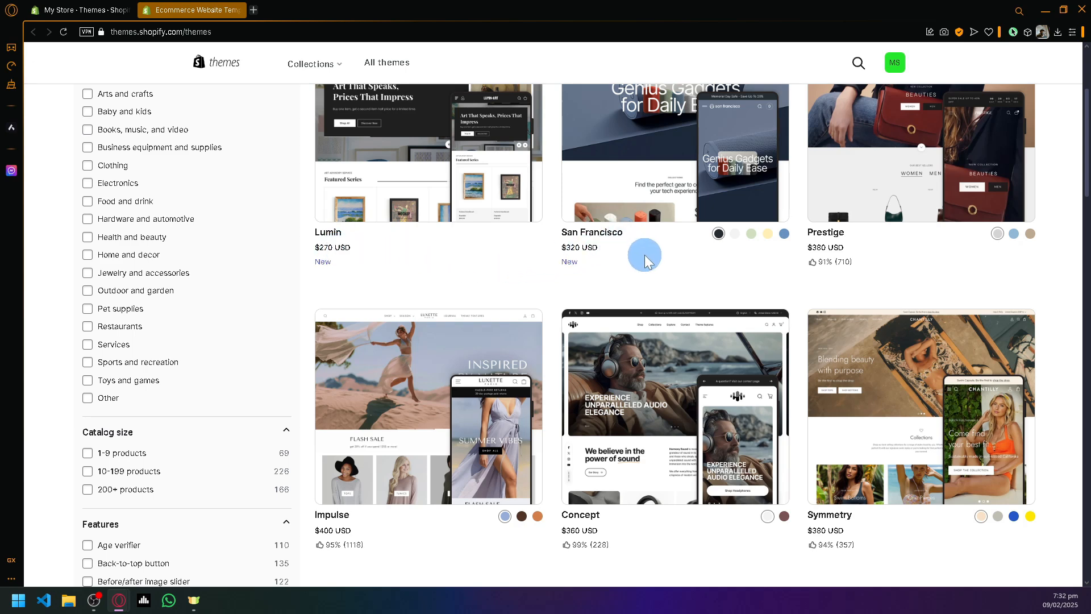
pyautogui.scroll(-6, 592, 265)
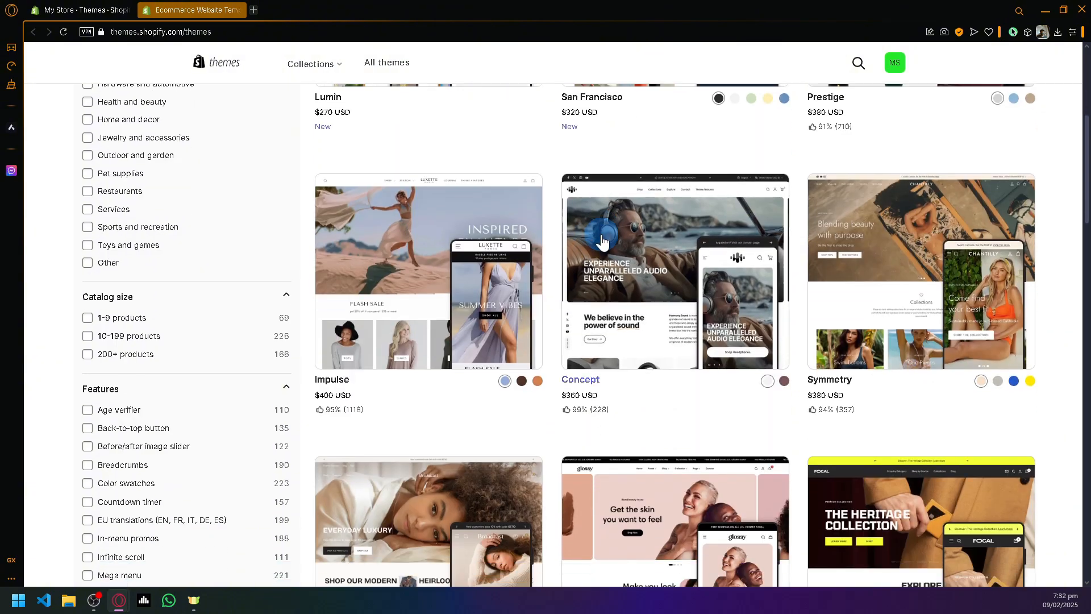
pyautogui.scroll(-3, 597, 236)
pyautogui.scroll(10, 532, 244)
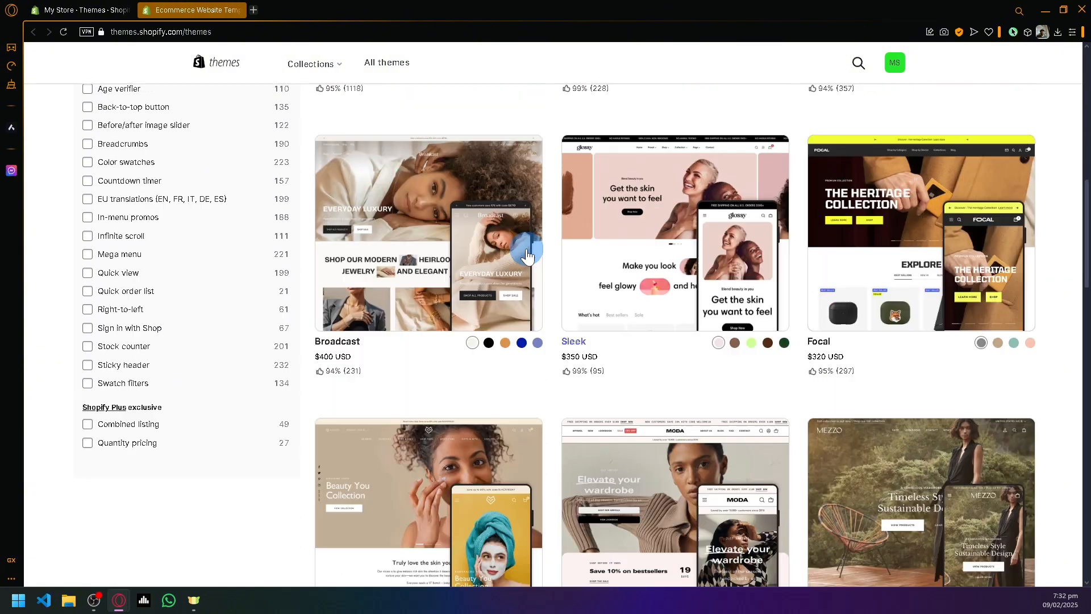
pyautogui.scroll(2, 526, 253)
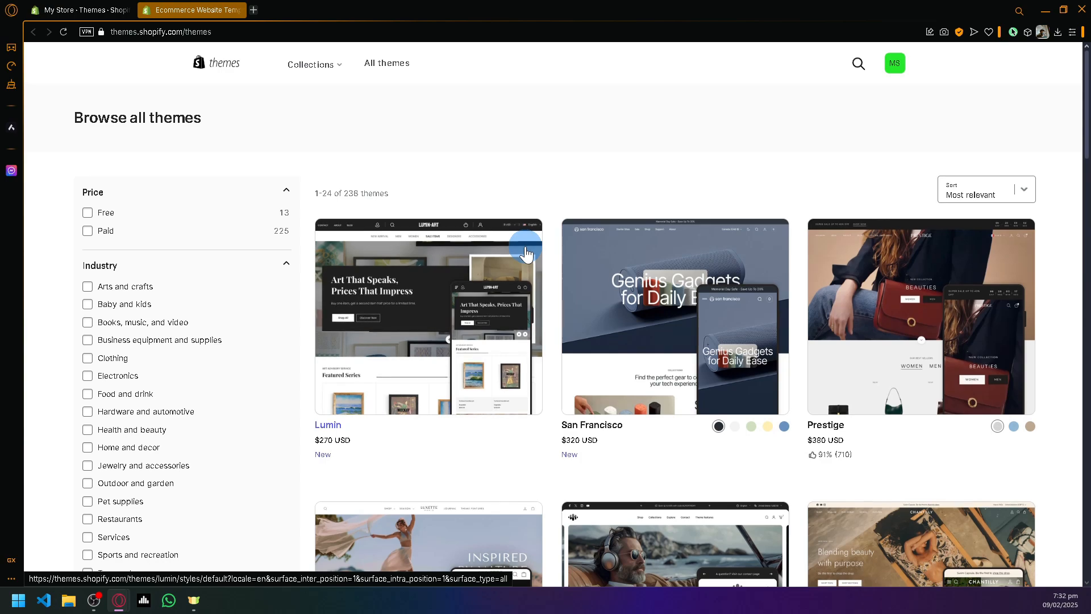
# Step: Examine the available theme filters for price, industry, catalog size and features
pyautogui.scroll(-10, 246, 243)
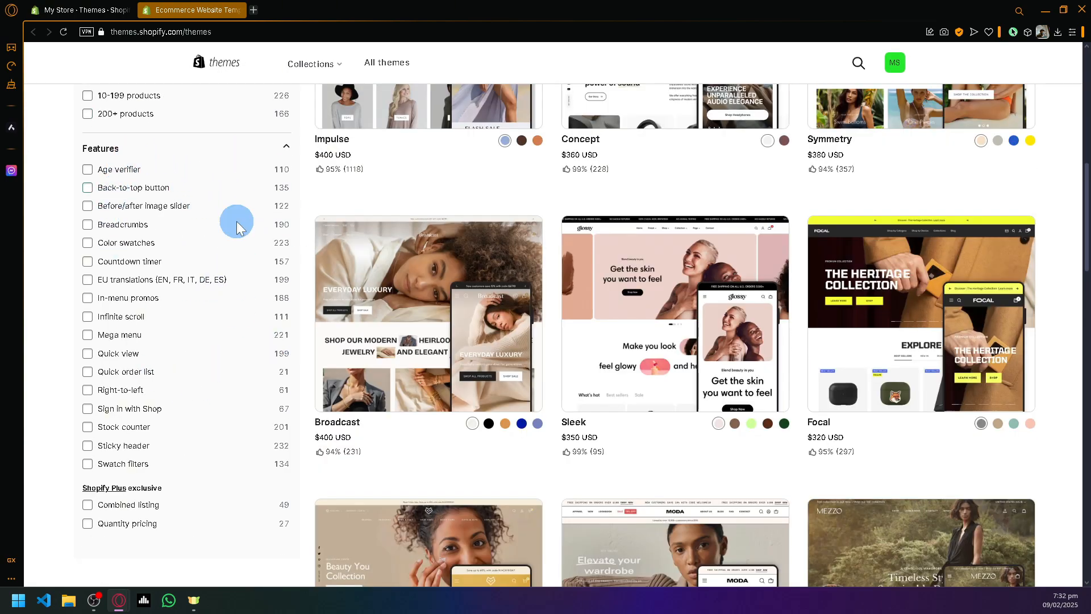
pyautogui.scroll(2, 227, 403)
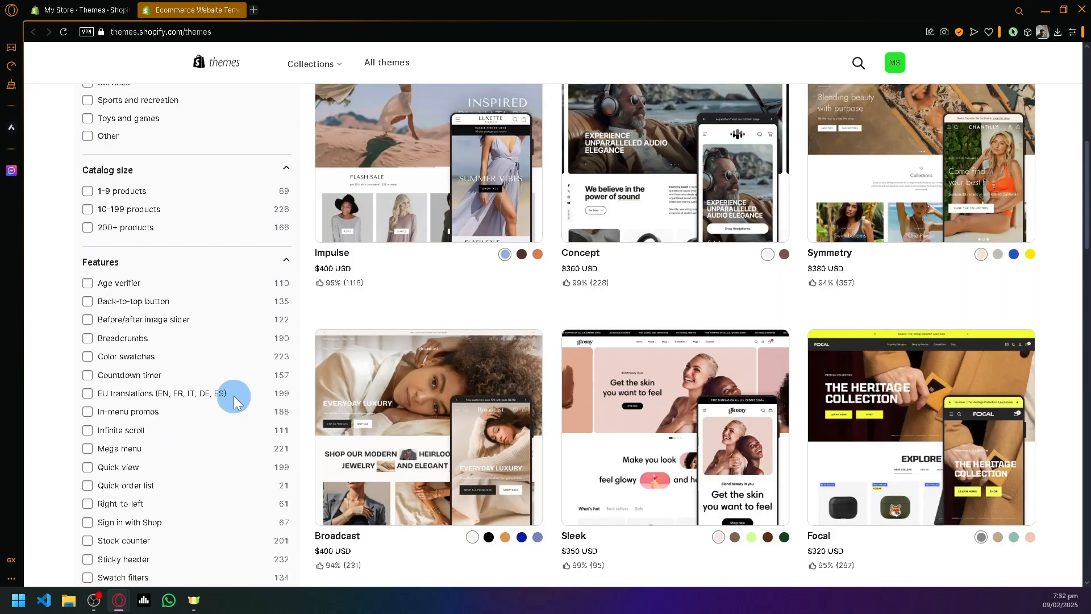
pyautogui.scroll(-2, 182, 352)
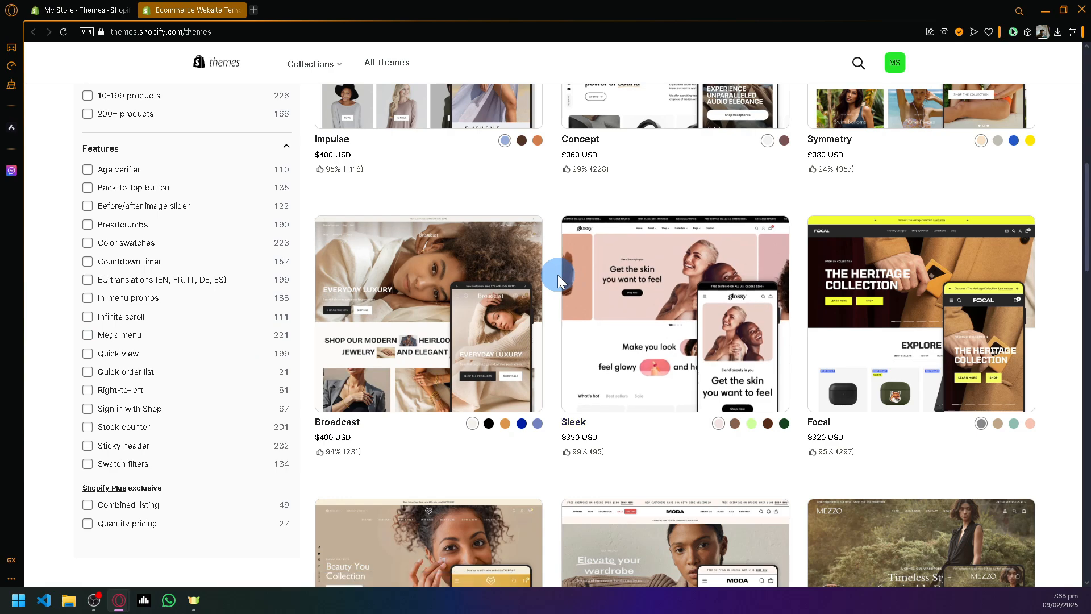
pyautogui.scroll(4, 250, 296)
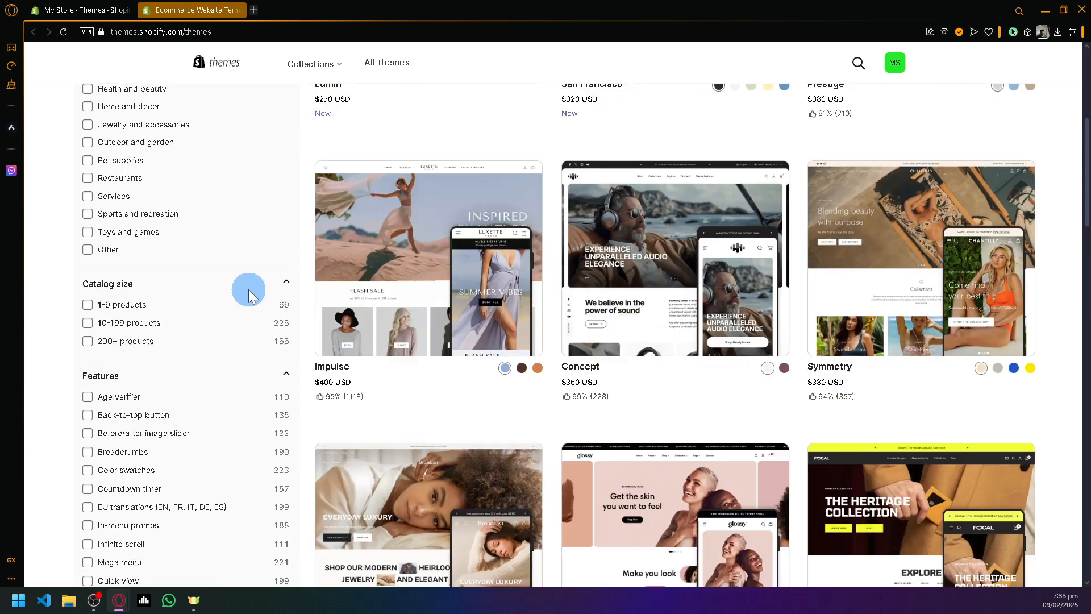
pyautogui.scroll(4, 250, 296)
pyautogui.scroll(2, 194, 355)
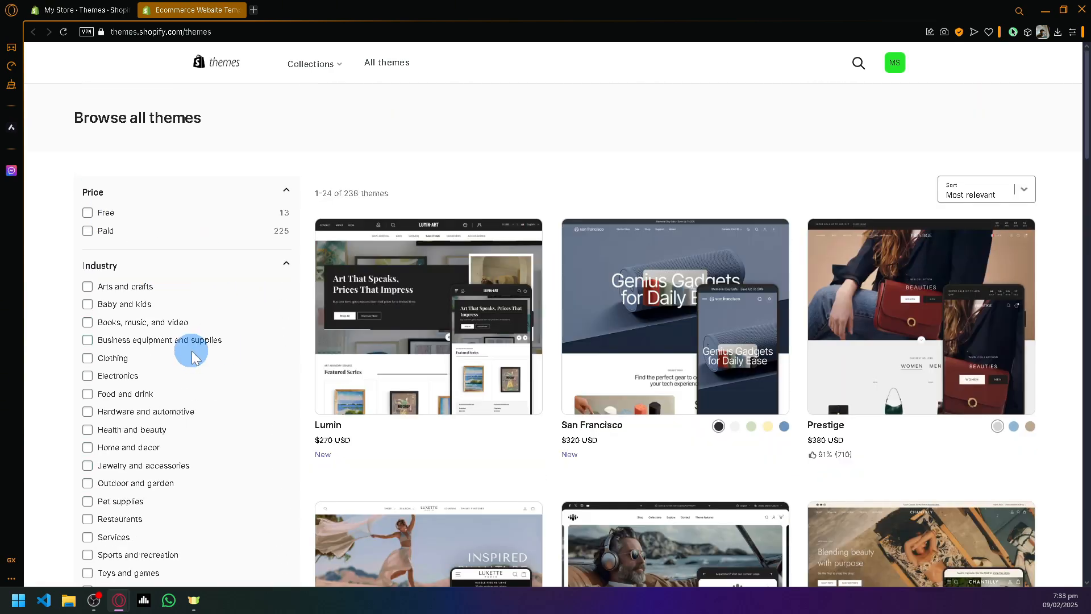
pyautogui.scroll(-2, 181, 318)
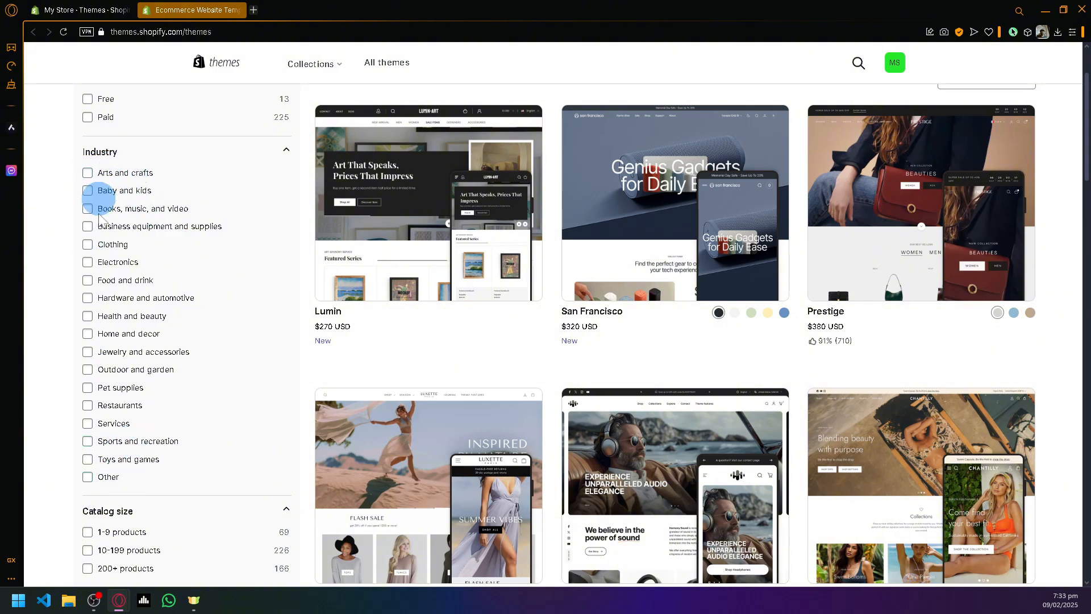
pyautogui.scroll(2, 596, 404)
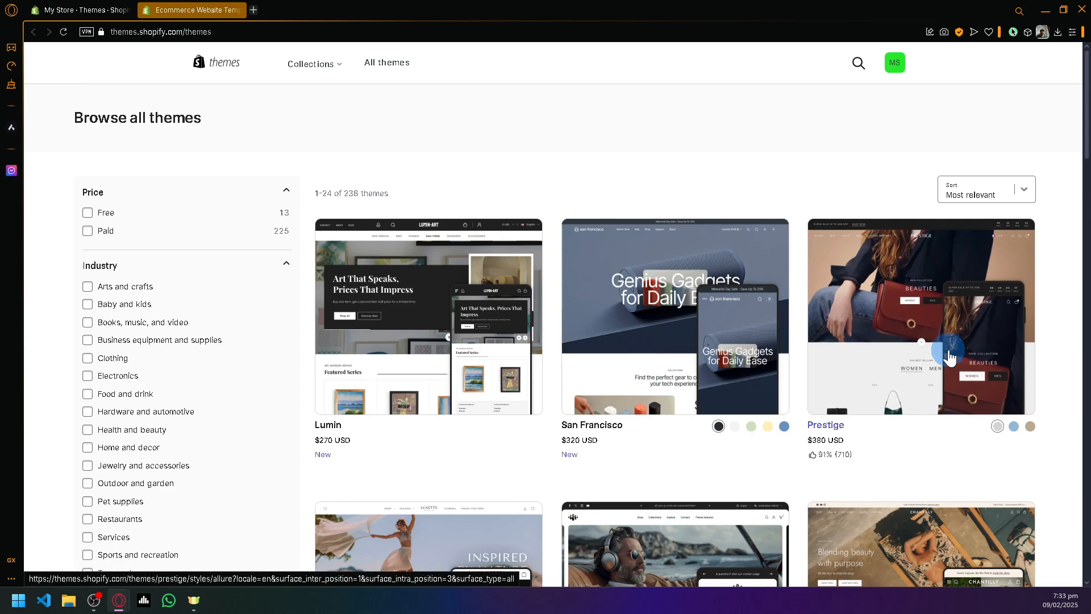
# Step: Inspect the Prestige theme's desktop and mobile preview and its price up close
pyautogui.scroll(5, 967, 358)
pyautogui.hscroll(3, 947, 357)
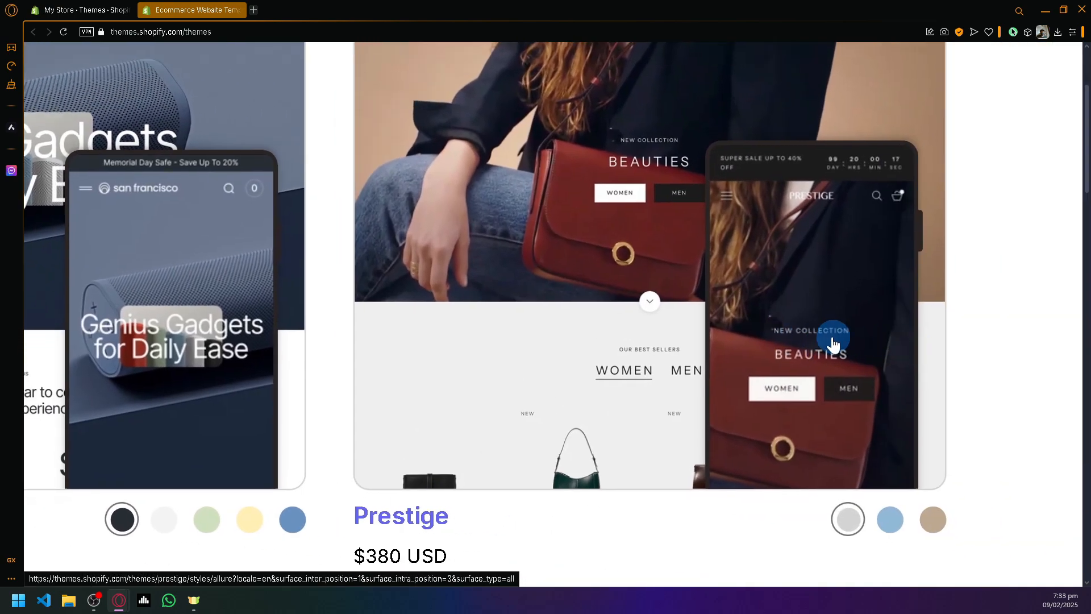
pyautogui.scroll(-5, 831, 336)
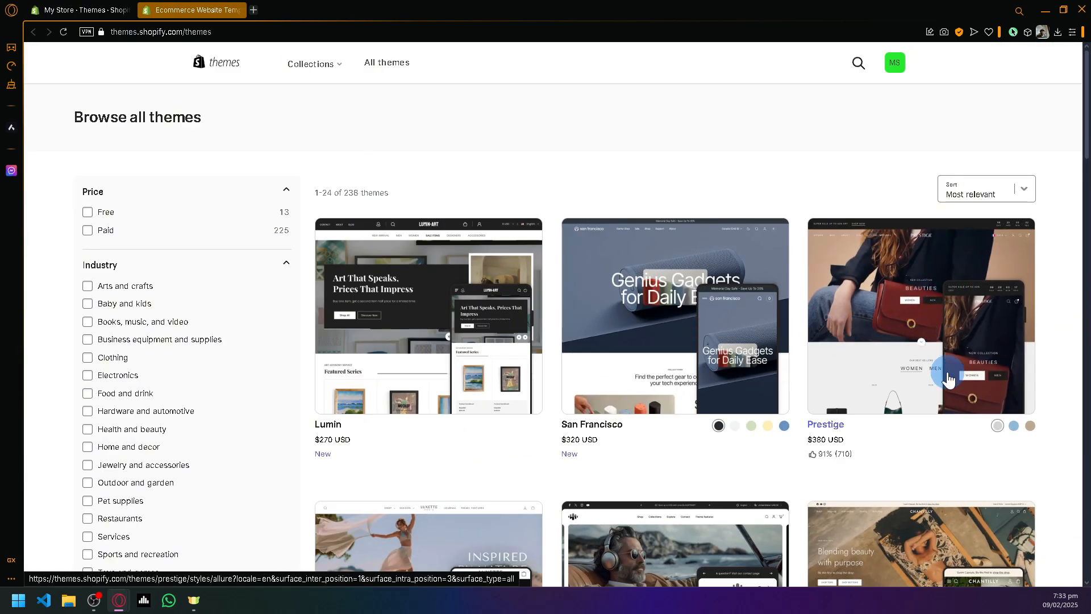
# Step: Open the Prestige theme's page from the catalogue and check which example presets it offers
pyautogui.click(897, 344)
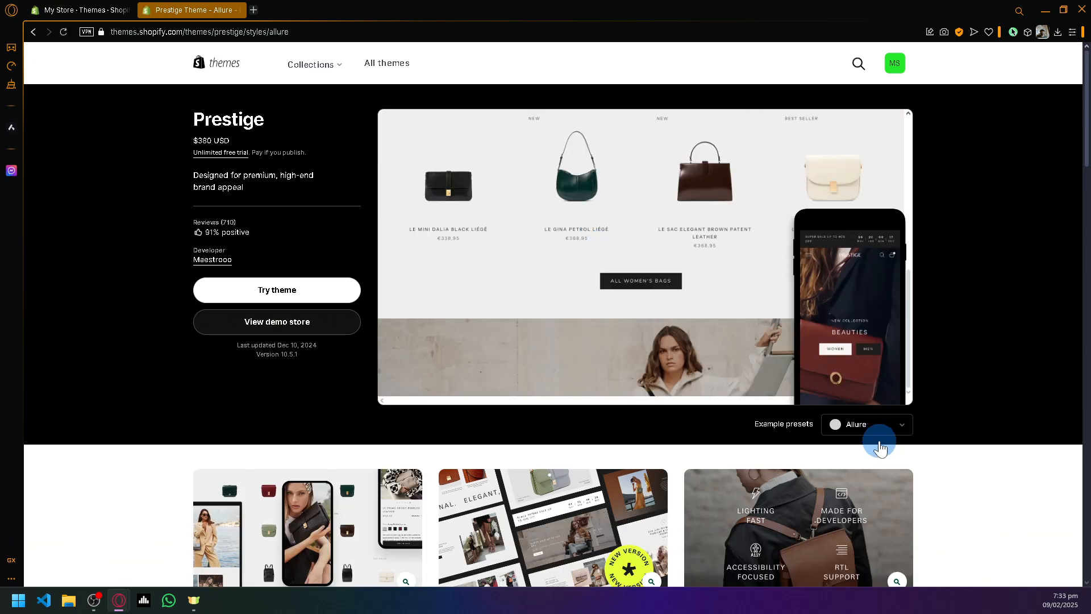
pyautogui.scroll(-5, 877, 438)
pyautogui.scroll(4, 823, 408)
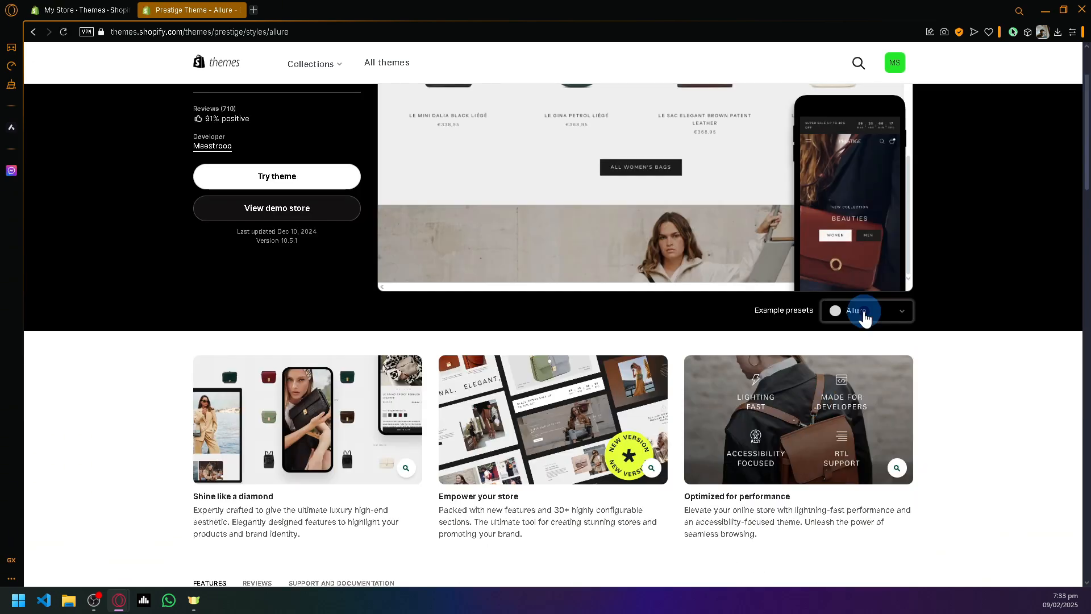
pyautogui.click(865, 312)
pyautogui.scroll(5, 880, 345)
pyautogui.scroll(1, 881, 347)
pyautogui.hscroll(1, 893, 391)
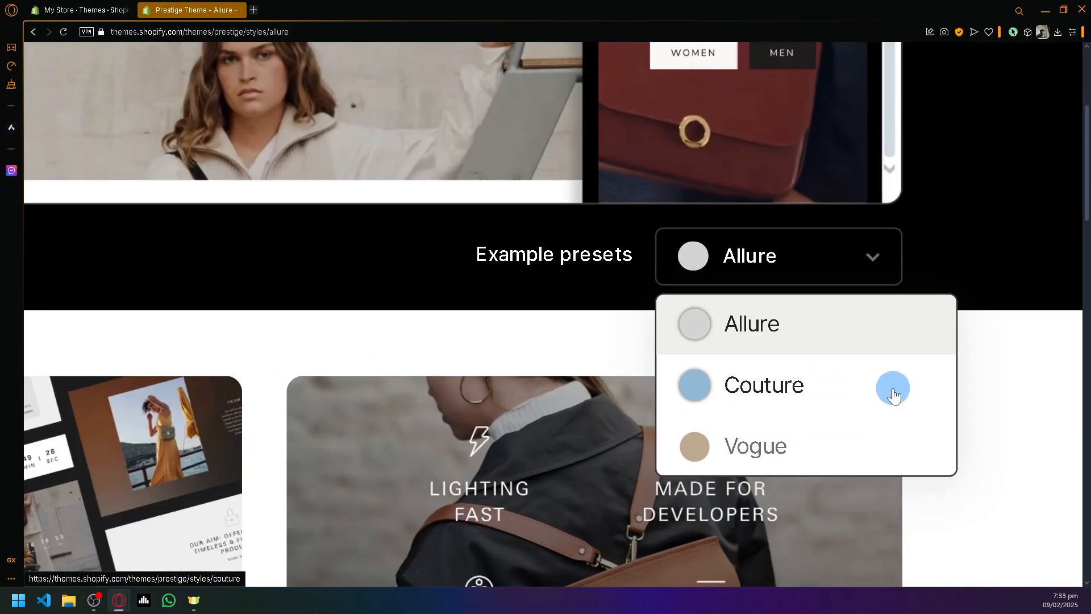
pyautogui.scroll(-6, 814, 455)
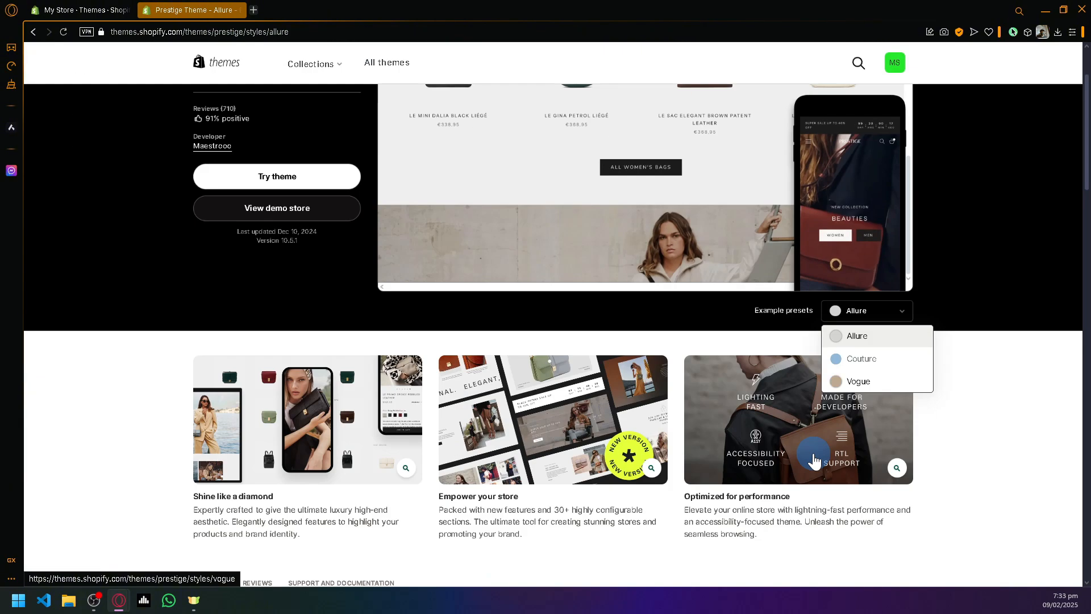
pyautogui.click(999, 489)
# Step: Examine the Prestige theme's feature list, the stores using it, the Theme Store promise and the related themes
pyautogui.scroll(-4, 974, 482)
pyautogui.scroll(-5, 384, 366)
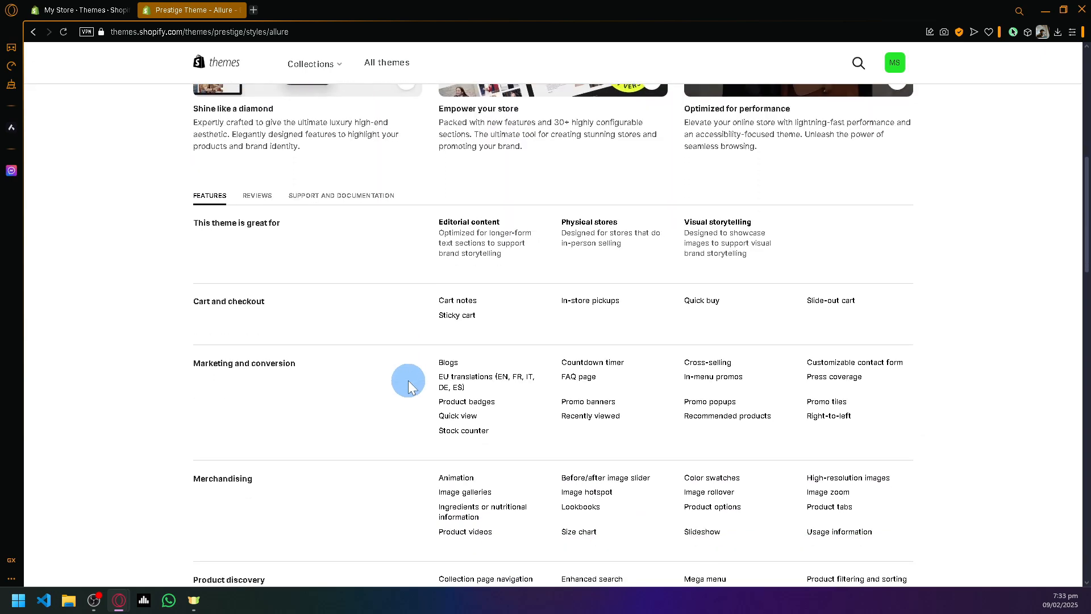
pyautogui.scroll(2, 311, 273)
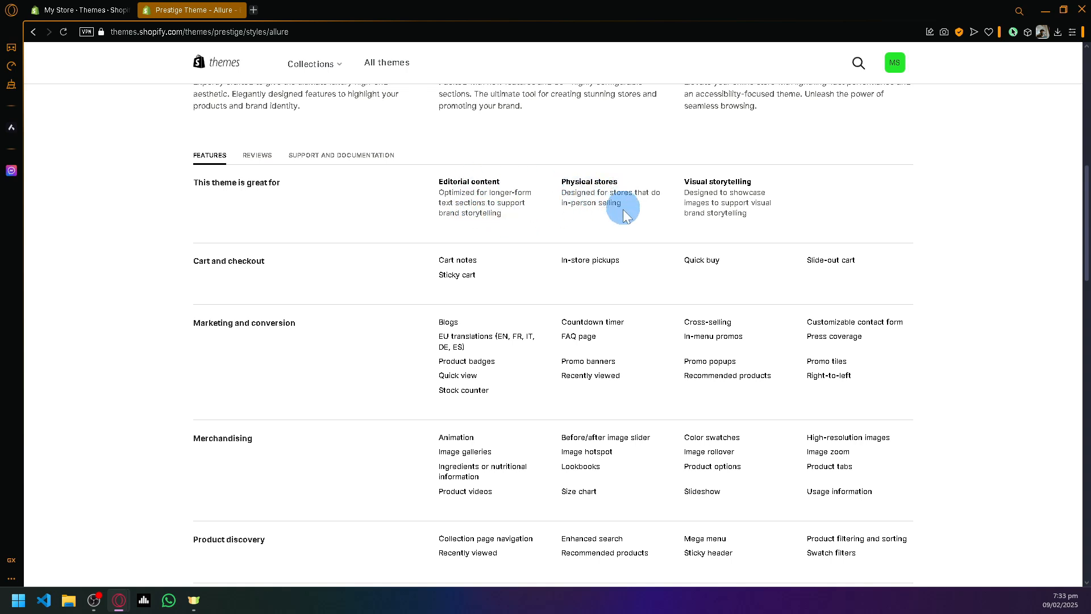
pyautogui.scroll(-4, 780, 219)
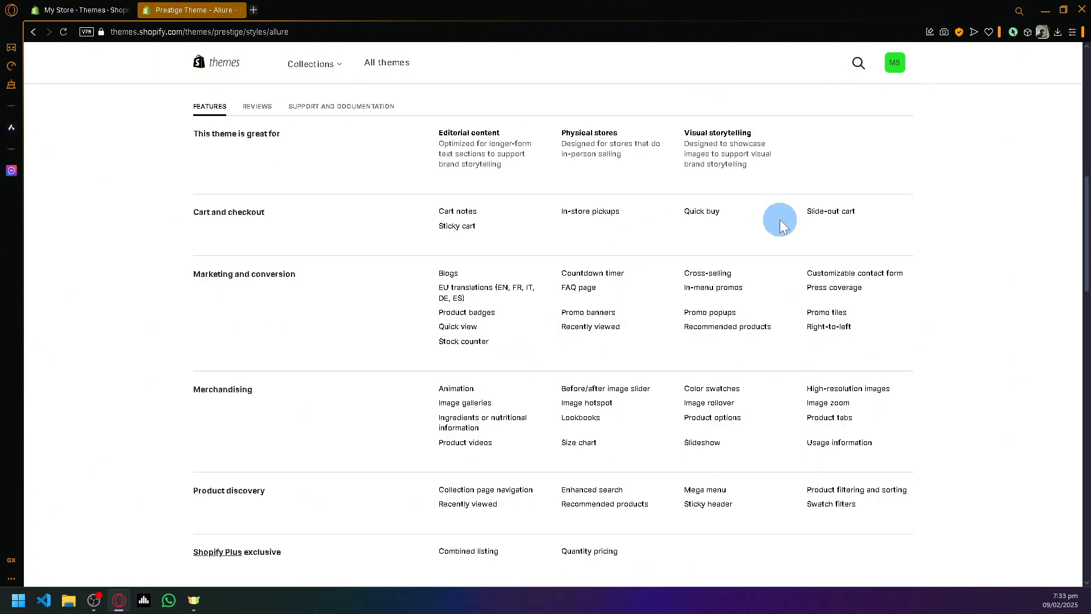
pyautogui.scroll(3, 780, 220)
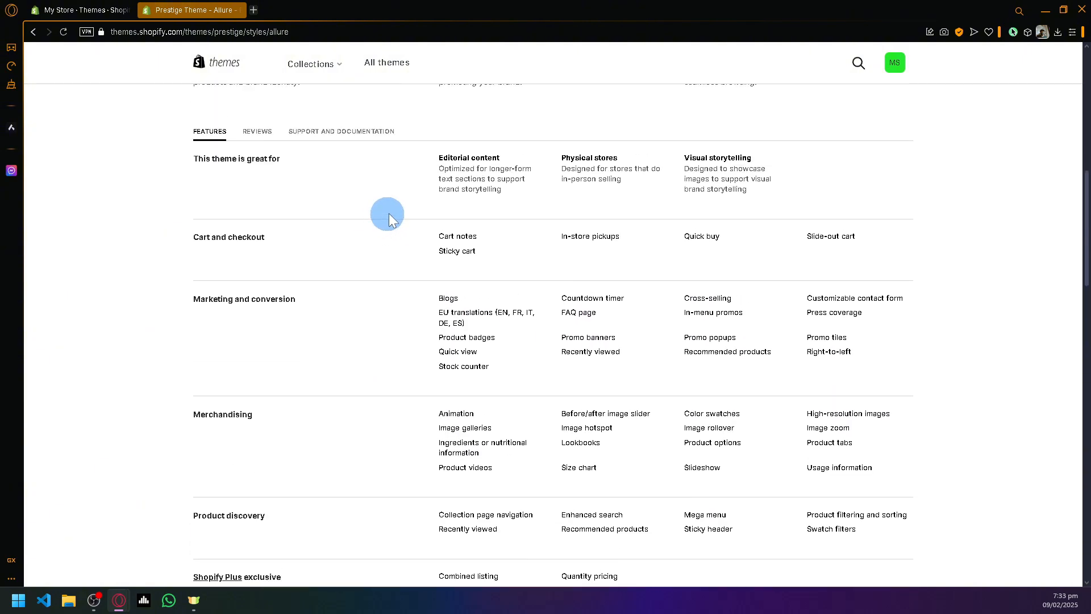
pyautogui.scroll(-1, 436, 195)
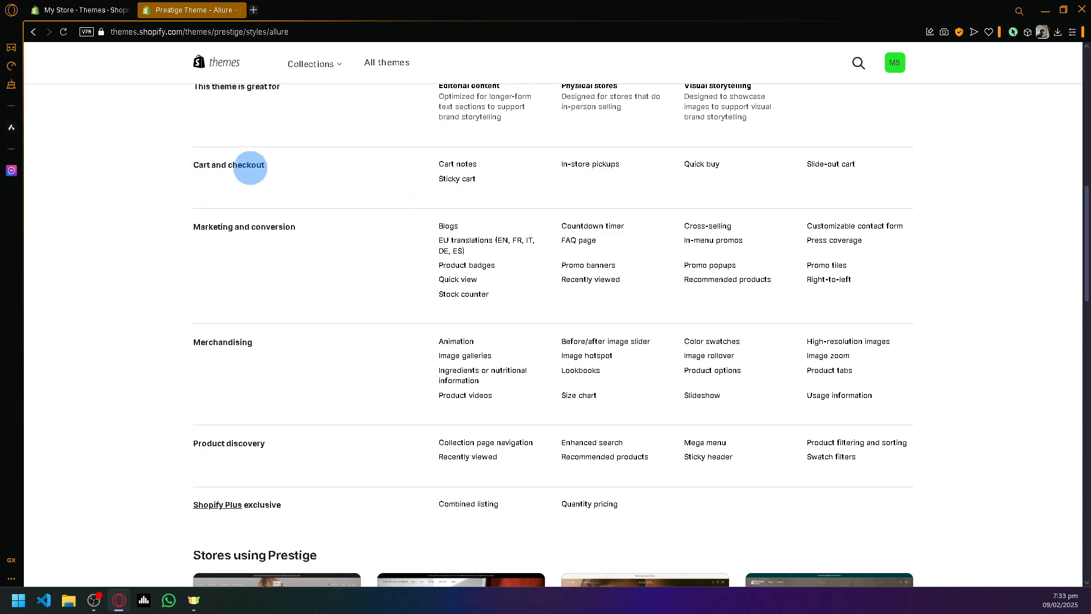
pyautogui.scroll(-8, 462, 310)
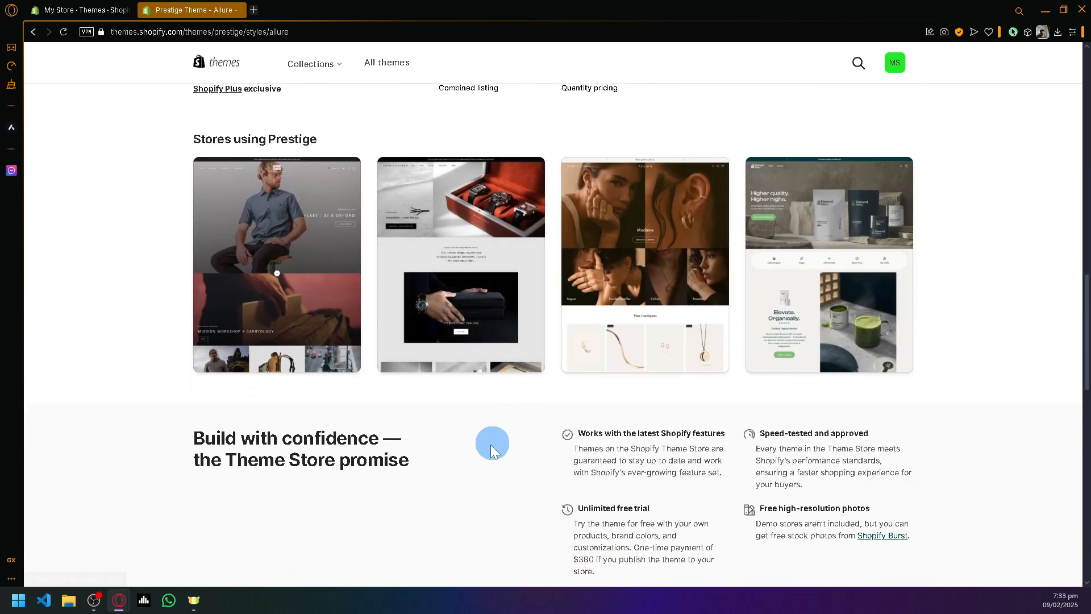
pyautogui.scroll(-5, 488, 449)
pyautogui.scroll(-7, 562, 334)
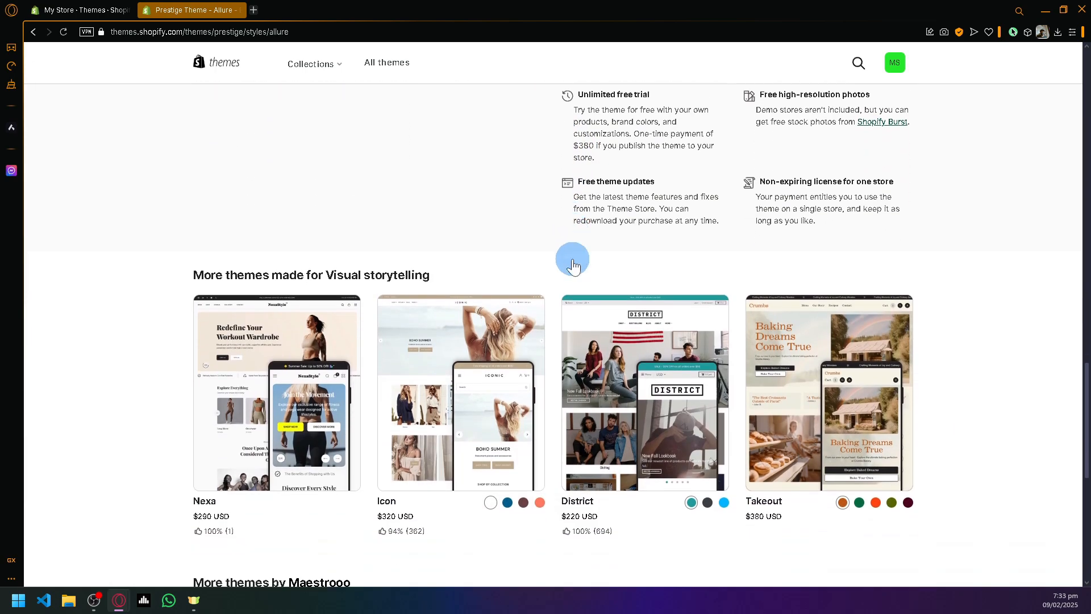
pyautogui.scroll(-4, 583, 256)
pyautogui.scroll(20, 586, 252)
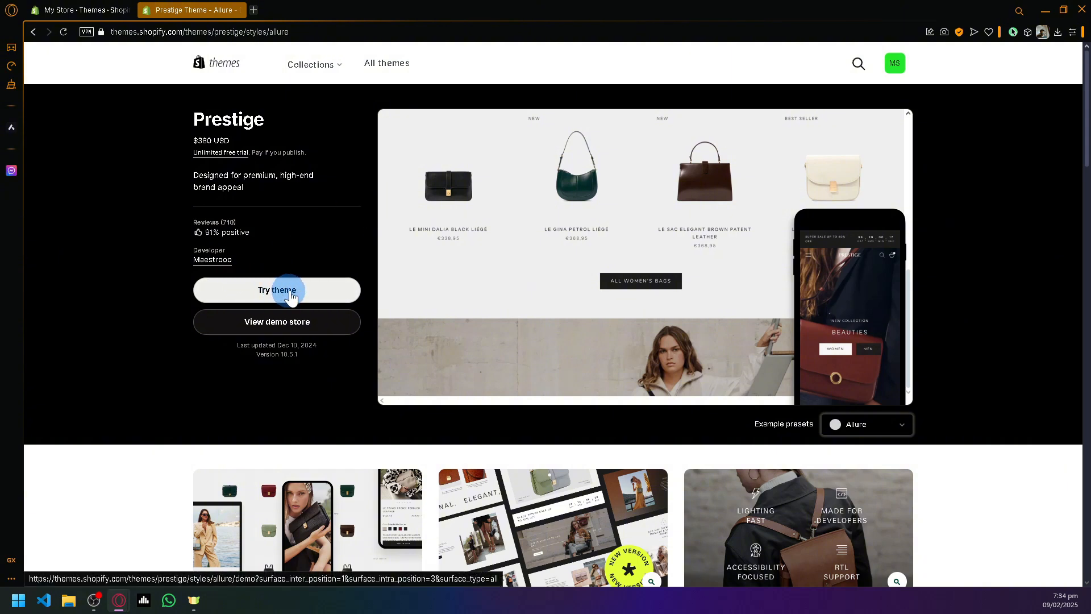
# Step: Open the Prestige theme's demo store in a new tab and switch to that preview
pyautogui.rightClick(318, 322)
pyautogui.click(354, 340)
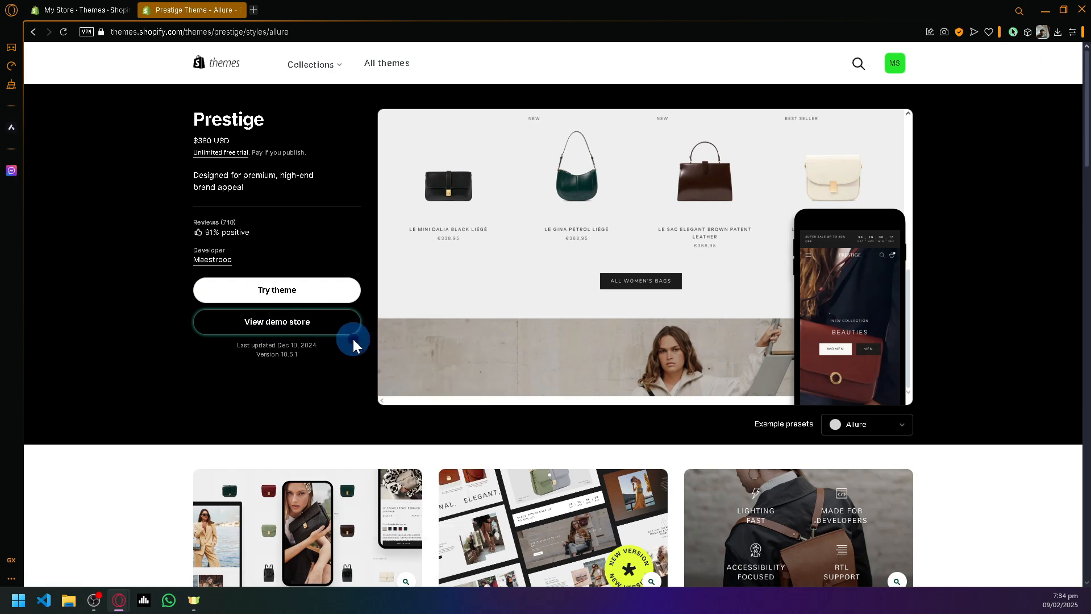
pyautogui.click(300, 10)
pyautogui.click(348, 248)
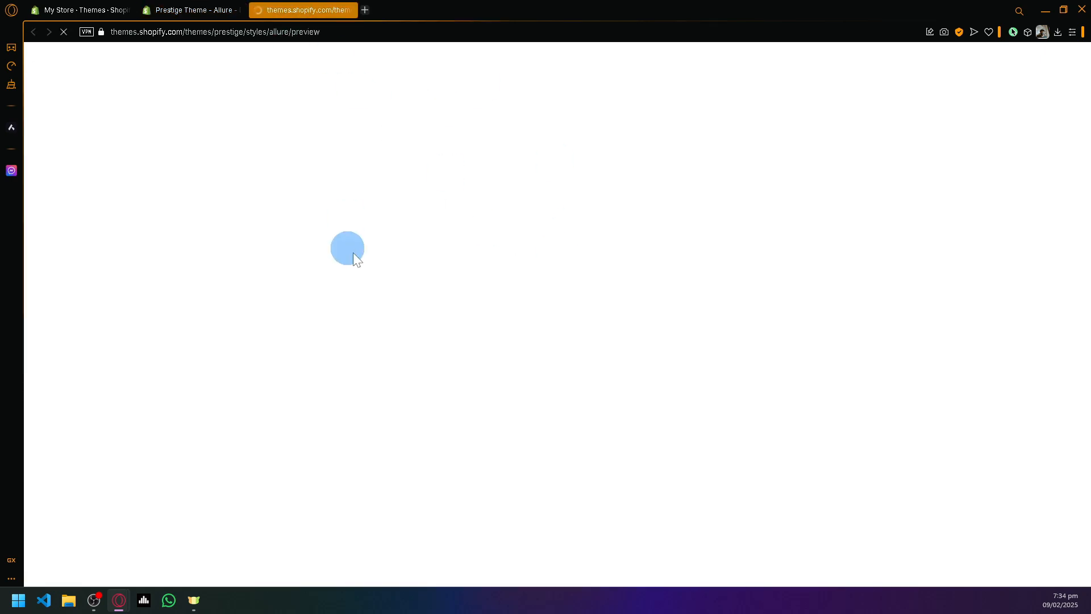
pyautogui.click(206, 13)
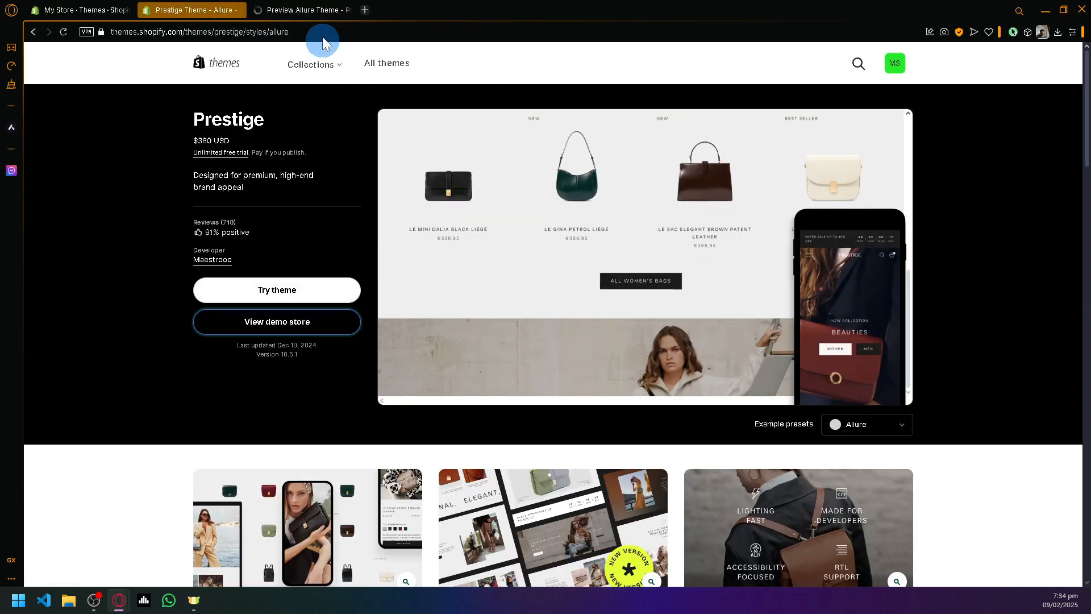
pyautogui.click(319, 10)
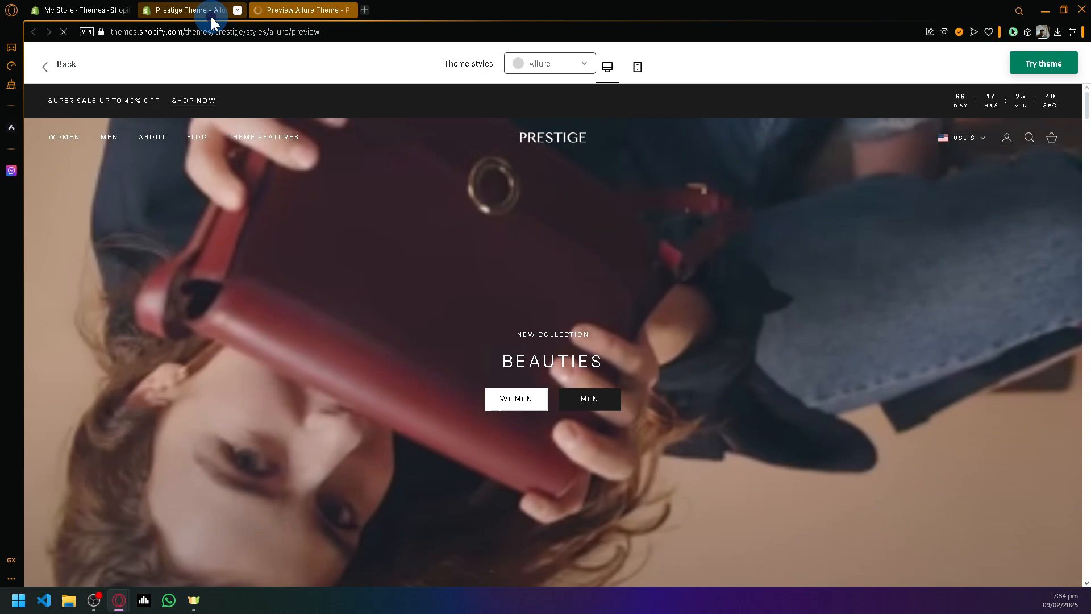
pyautogui.click(210, 12)
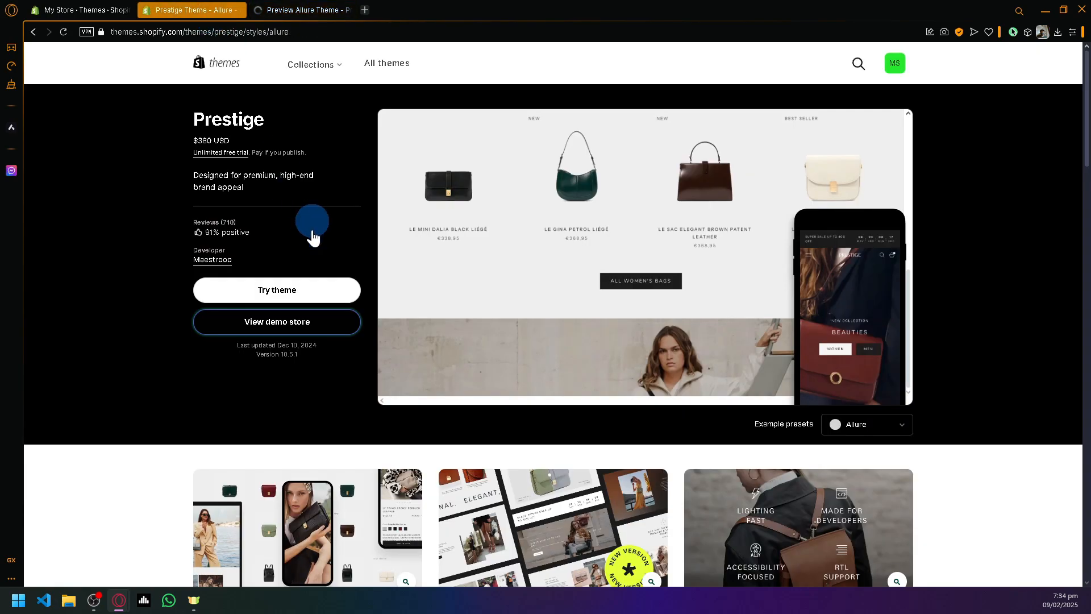
pyautogui.click(309, 16)
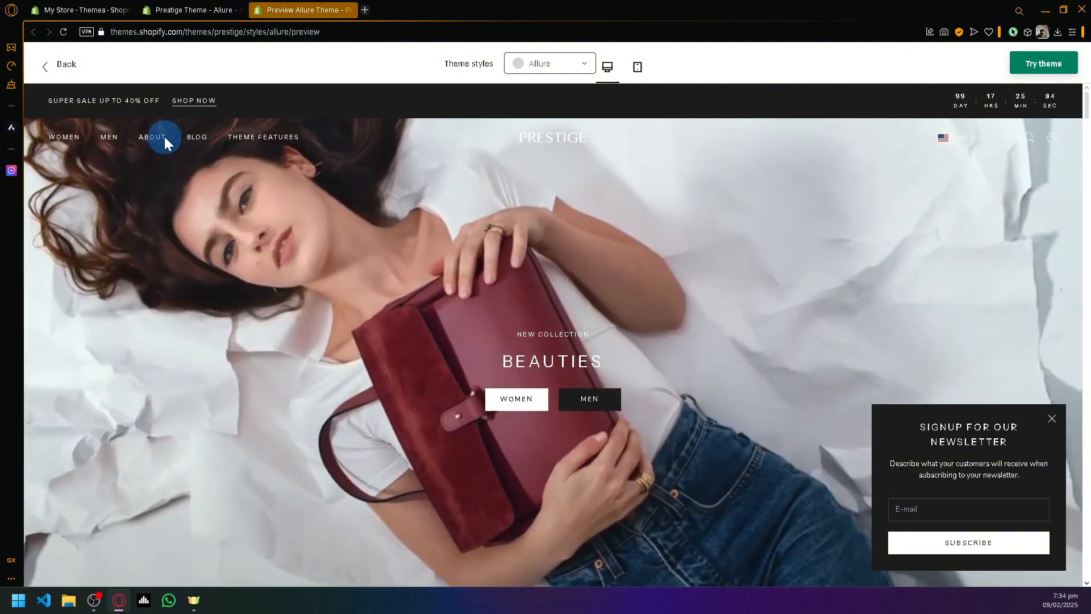
# Step: Dismiss the demo store's newsletter signup popup and look over its navigation, hero banner and women's best sellers
pyautogui.moveTo(218, 142)
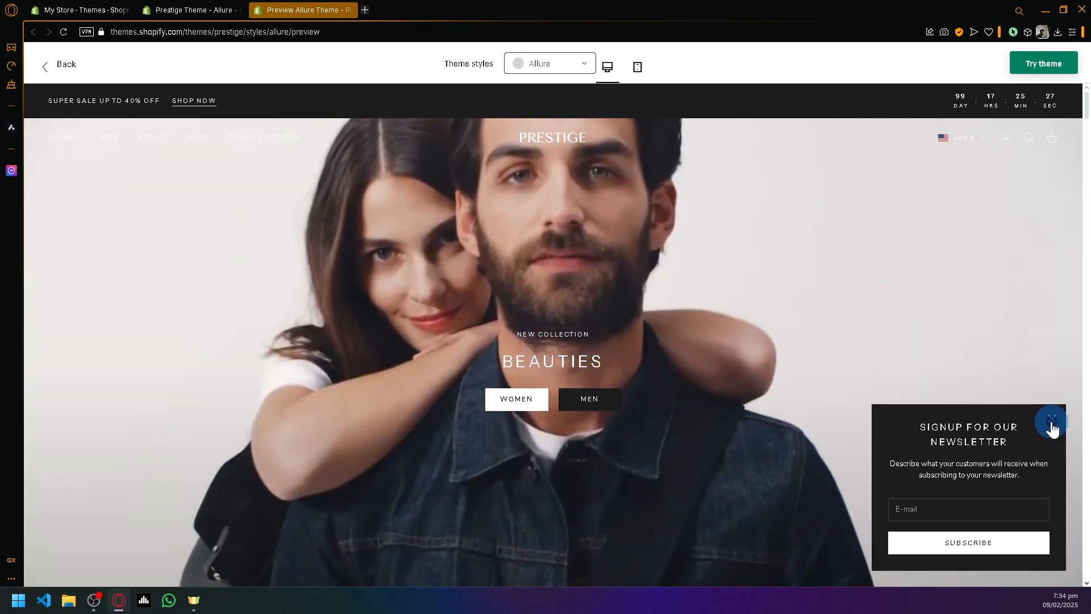
pyautogui.click(1052, 419)
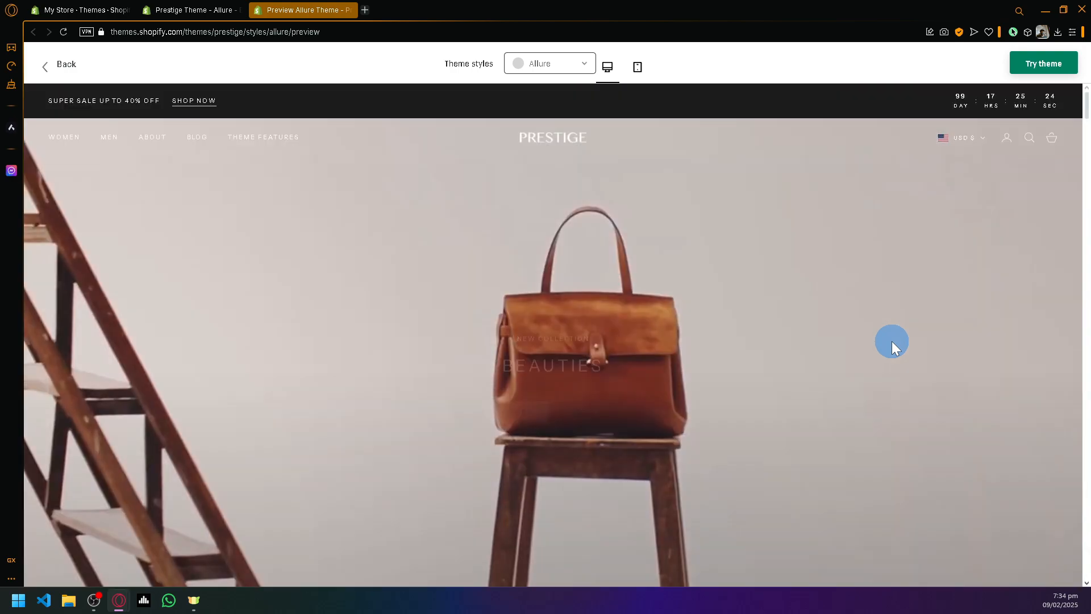
pyautogui.scroll(-5, 892, 341)
pyautogui.scroll(-2, 892, 341)
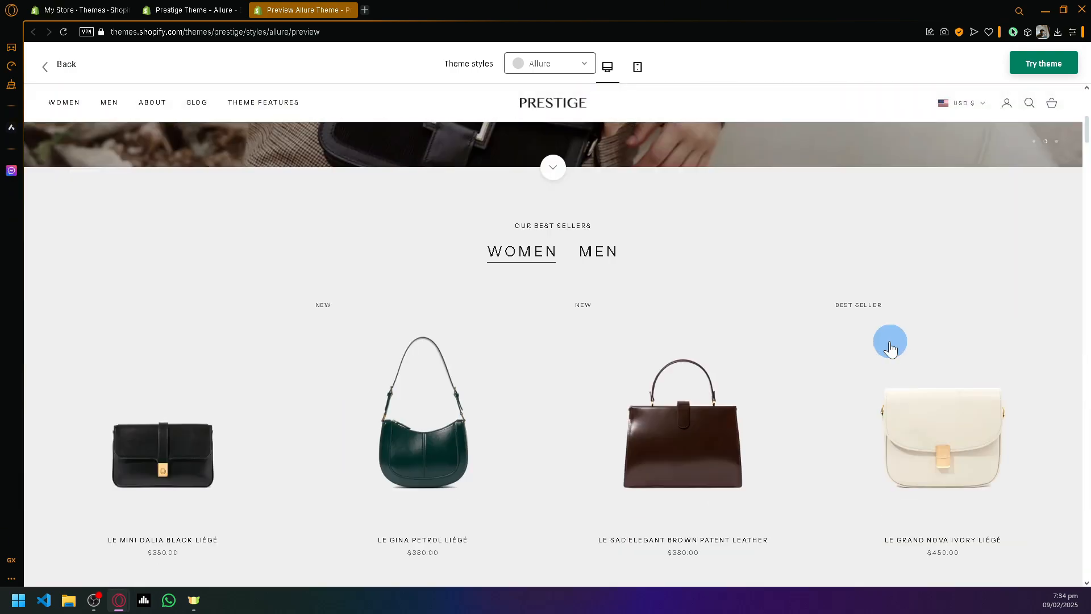
pyautogui.scroll(-1, 693, 336)
pyautogui.scroll(8, 686, 275)
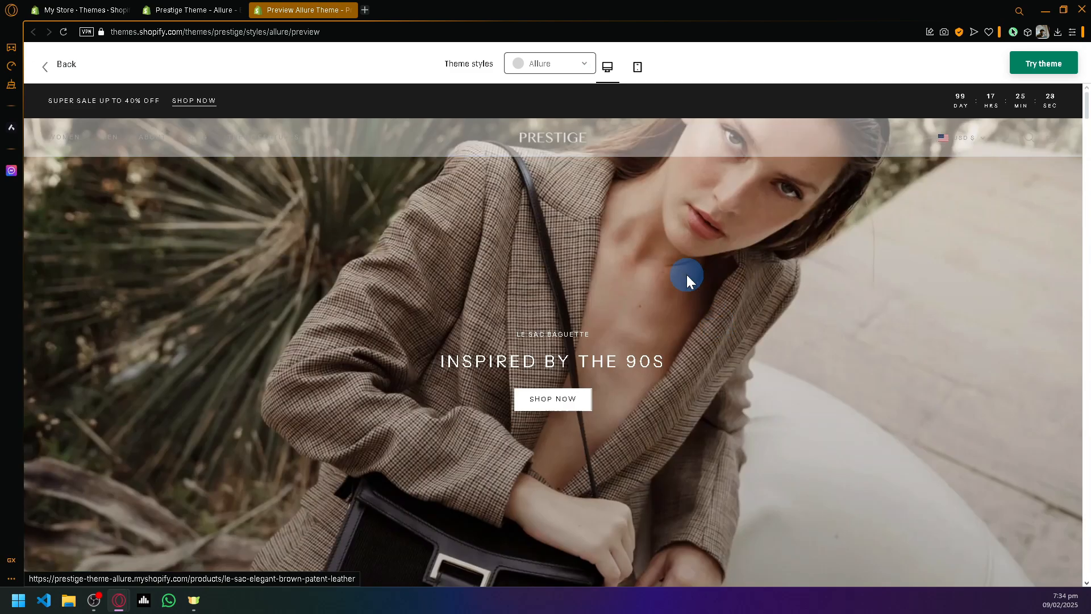
pyautogui.scroll(-5, 909, 381)
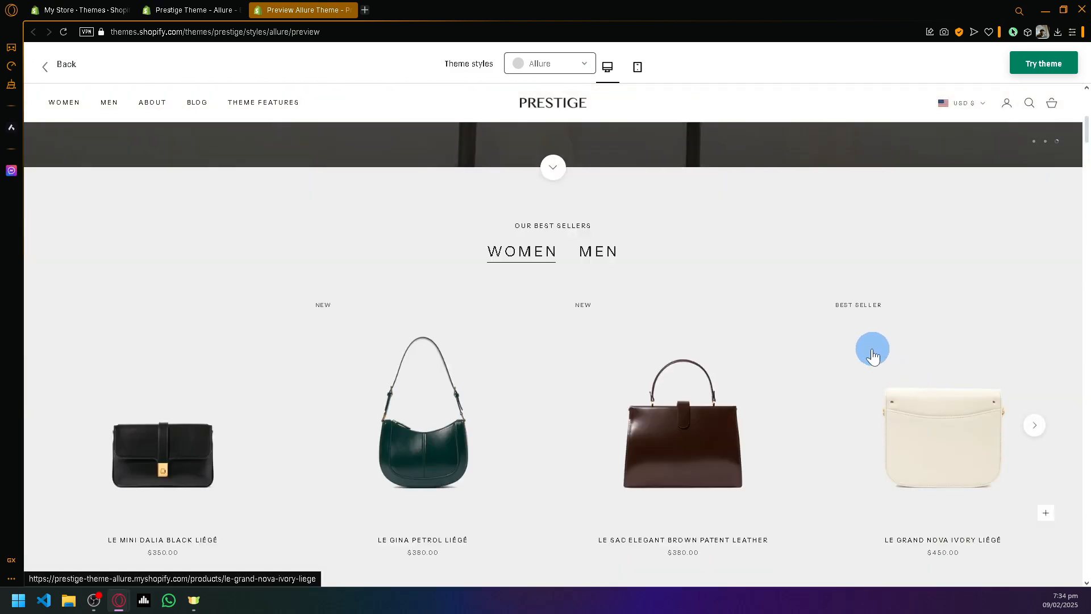
pyautogui.scroll(-2, 739, 330)
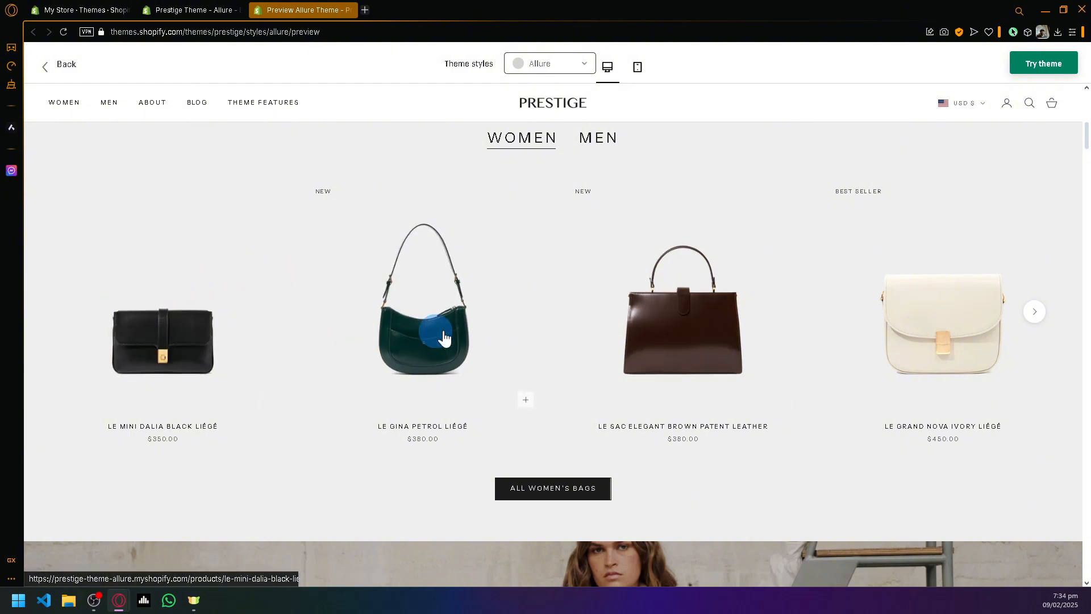
# Step: Show the men's best sellers in the demo store and look through the collection, new arrivals and product sections below
pyautogui.click(595, 138)
pyautogui.scroll(-10, 908, 310)
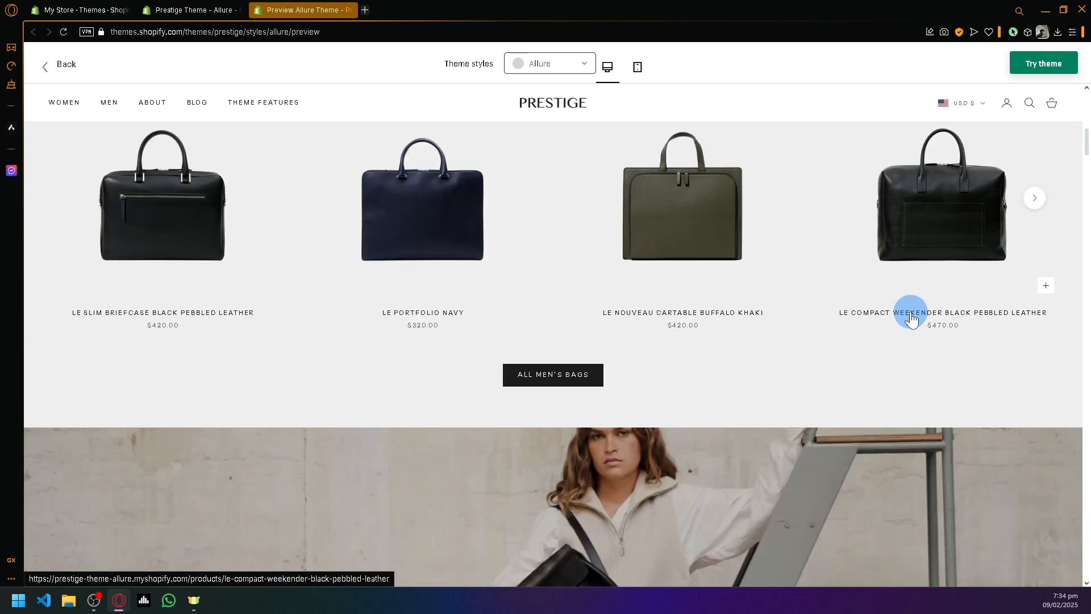
pyautogui.scroll(-5, 881, 318)
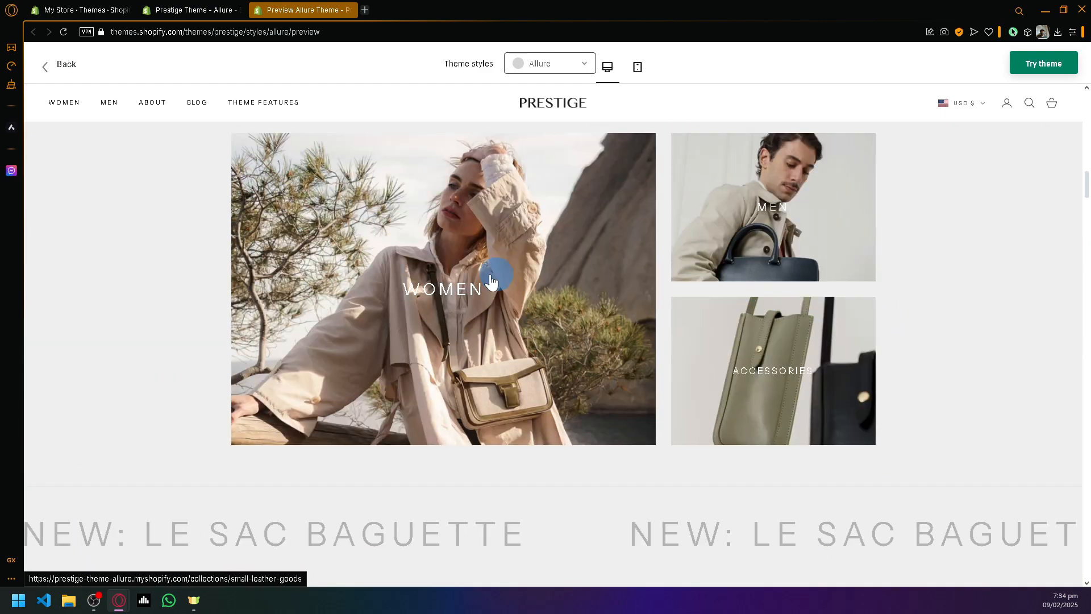
pyautogui.scroll(-2, 816, 281)
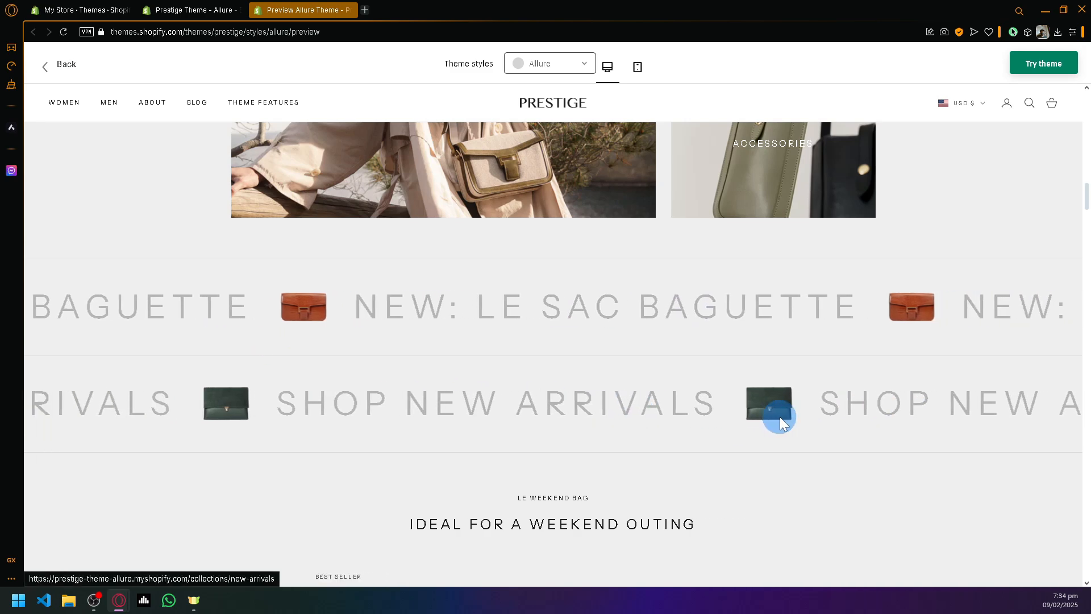
pyautogui.scroll(-4, 751, 423)
pyautogui.scroll(-15, 746, 426)
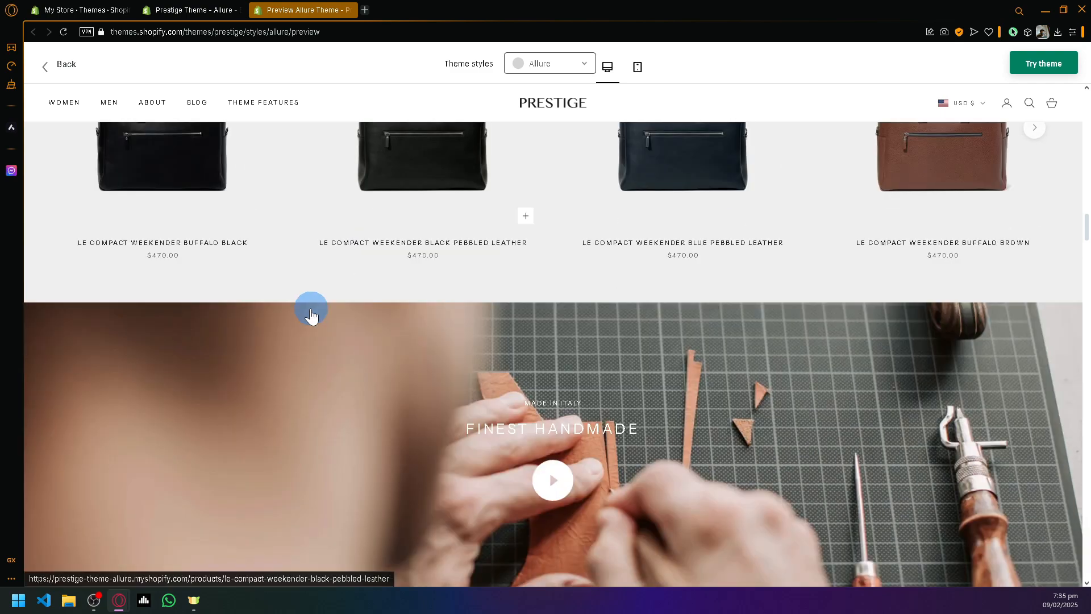
pyautogui.scroll(-20, 635, 279)
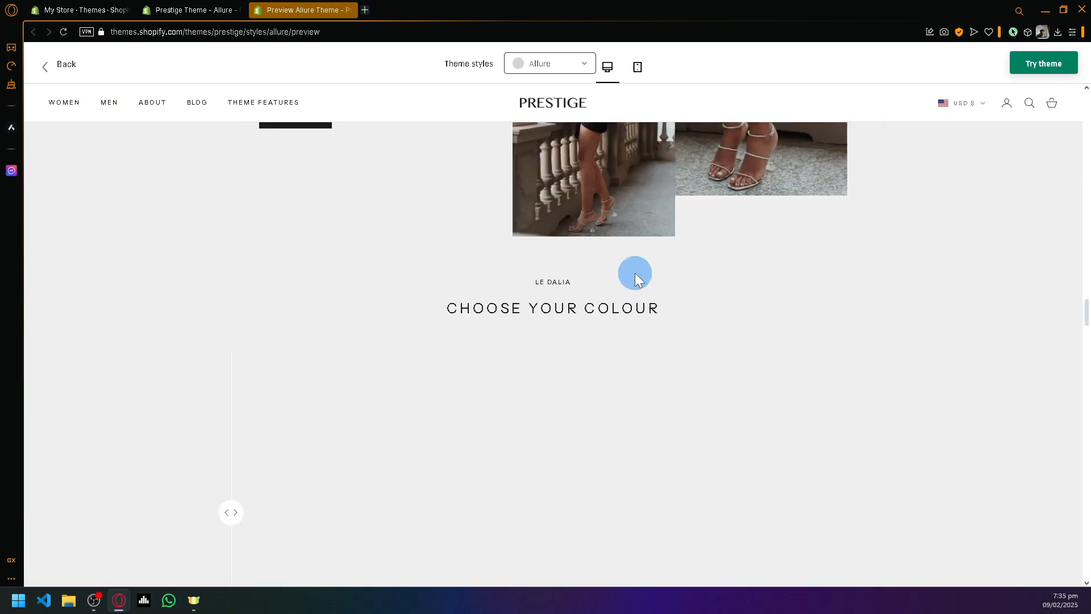
# Step: Try the bag comparison slider under Choose Your Colour and view the demo's blog and About Us sections
pyautogui.scroll(8, 568, 250)
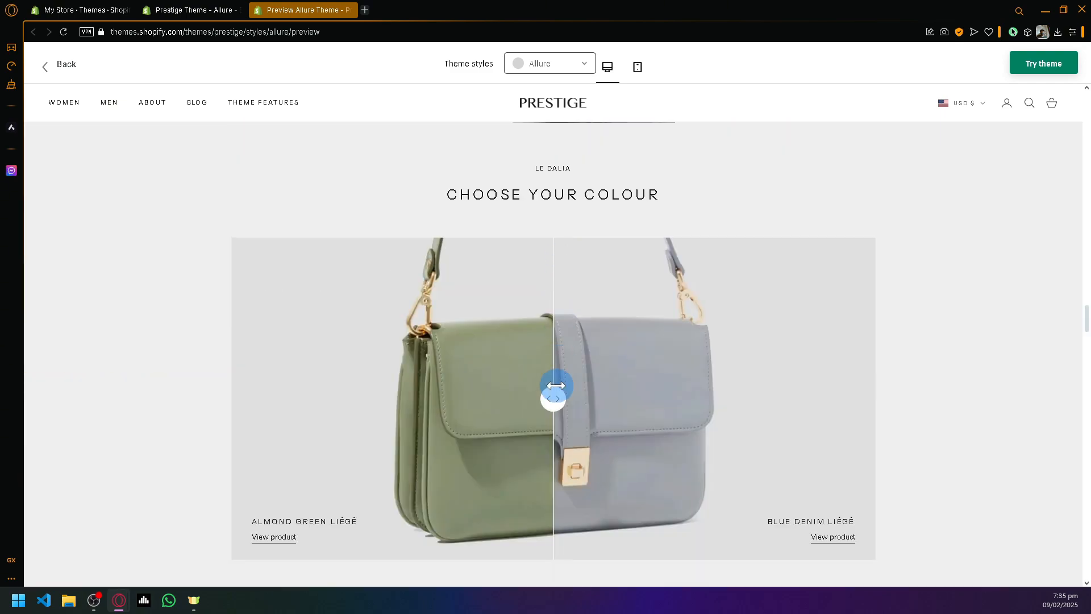
pyautogui.moveTo(585, 414); pyautogui.dragTo(621, 394)
pyautogui.scroll(-20, 621, 394)
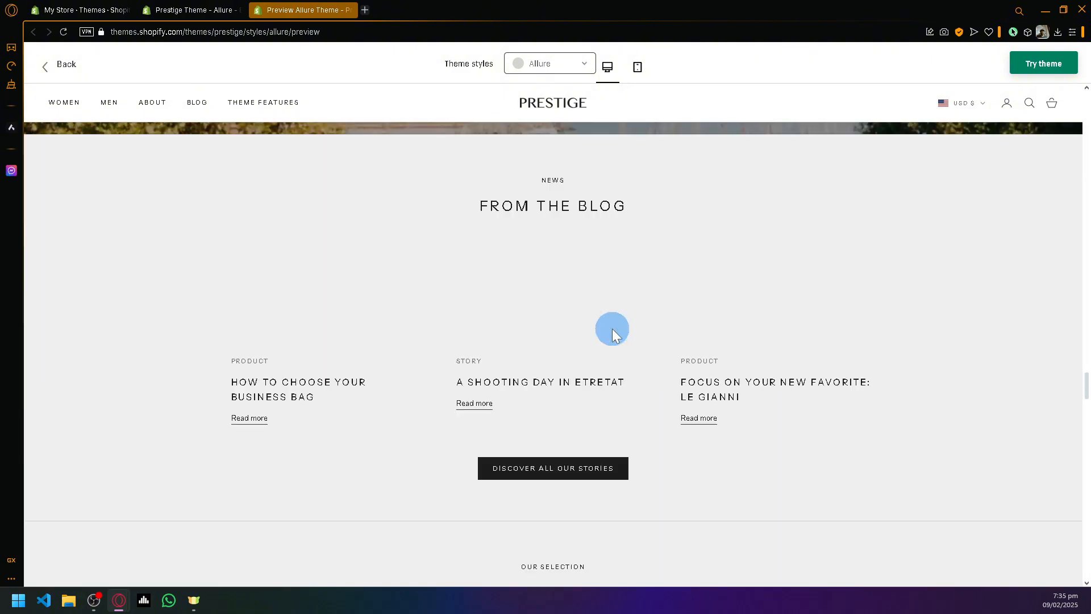
pyautogui.scroll(-15, 606, 319)
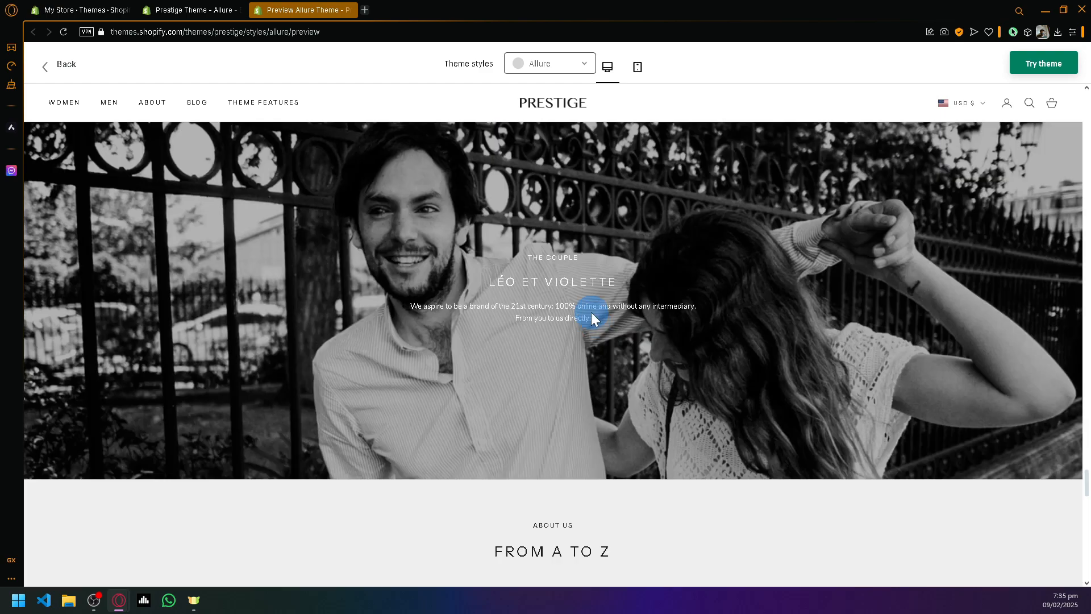
pyautogui.scroll(-5, 582, 308)
pyautogui.scroll(20, 537, 281)
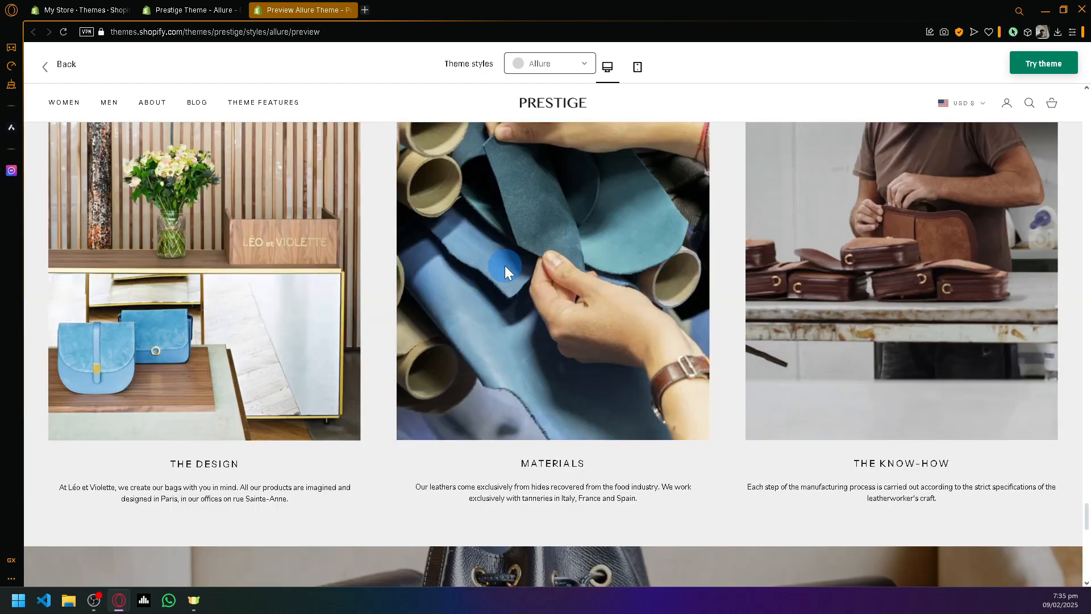
# Step: Leave the demo store preview and return to the store's Themes page in the Shopify admin
pyautogui.click(222, 8)
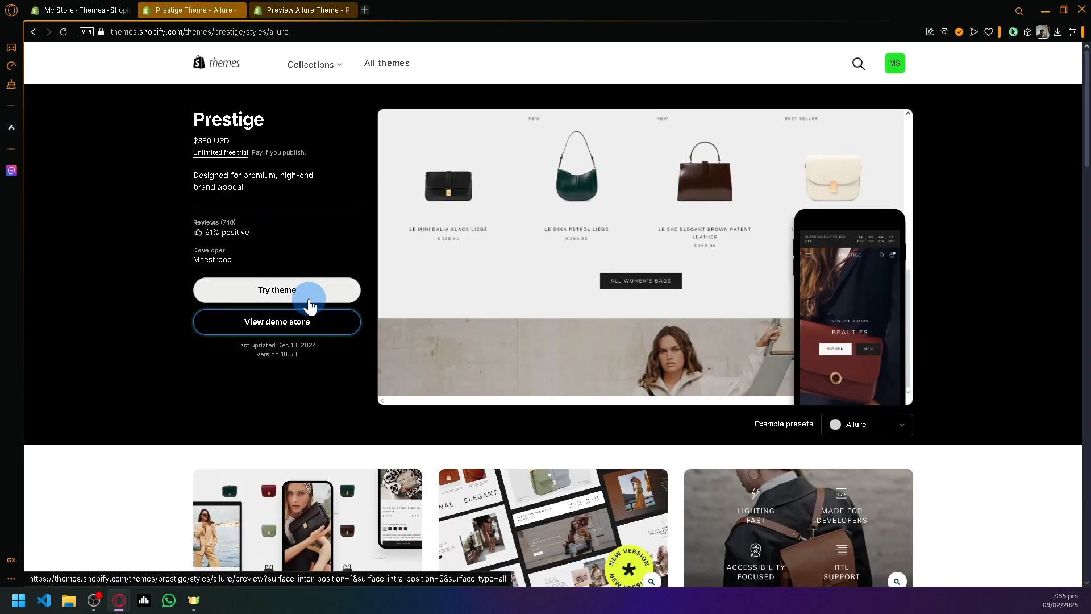
pyautogui.click(94, 12)
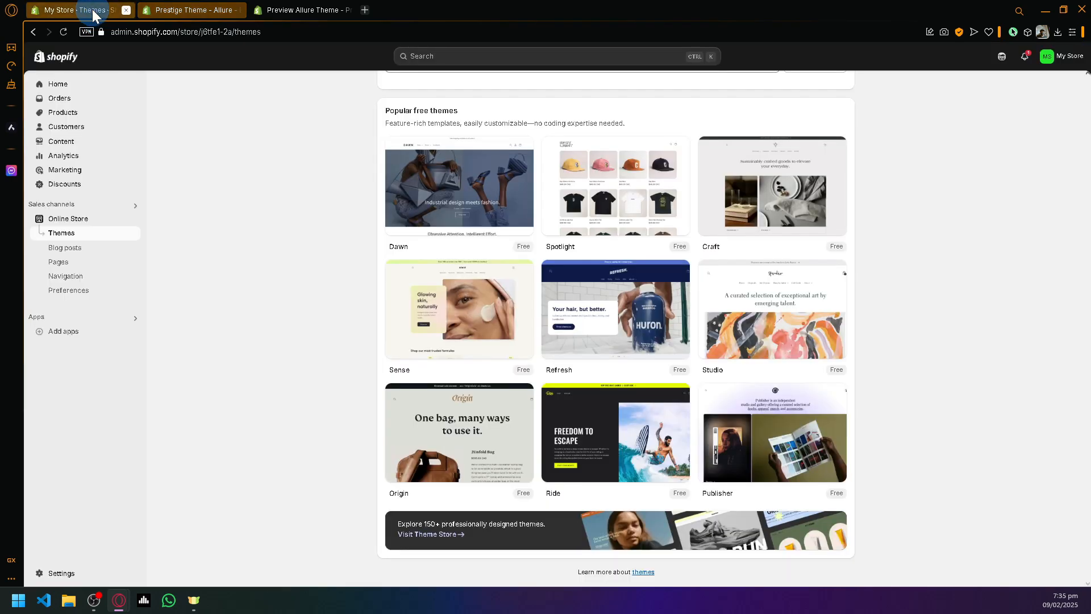
# Step: Close the Prestige theme store and demo preview tabs and open the trial Prestige theme in the theme editor
pyautogui.click(85, 219)
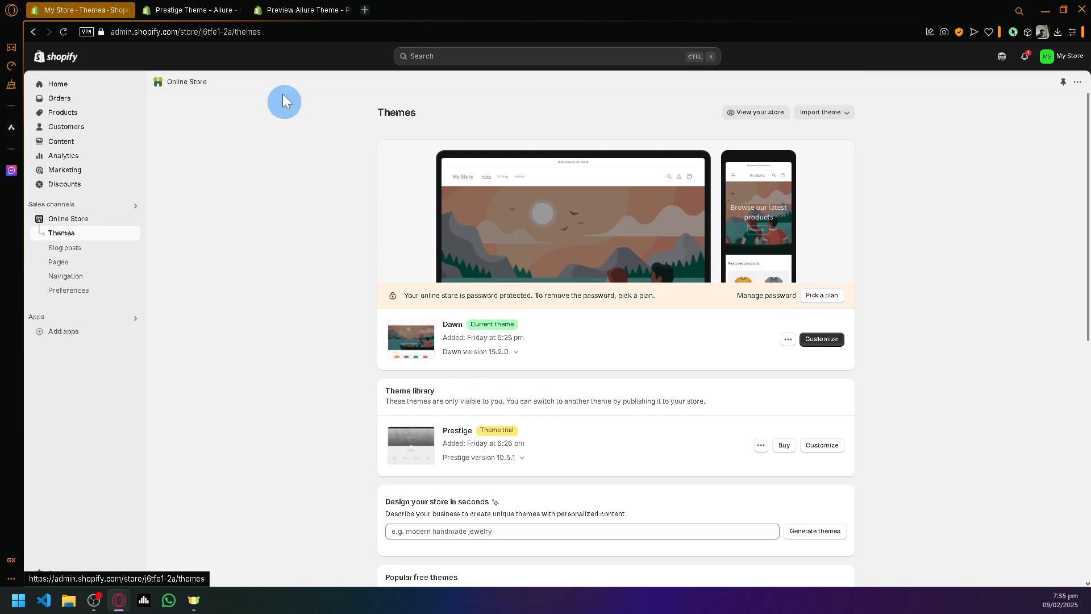
pyautogui.click(199, 11)
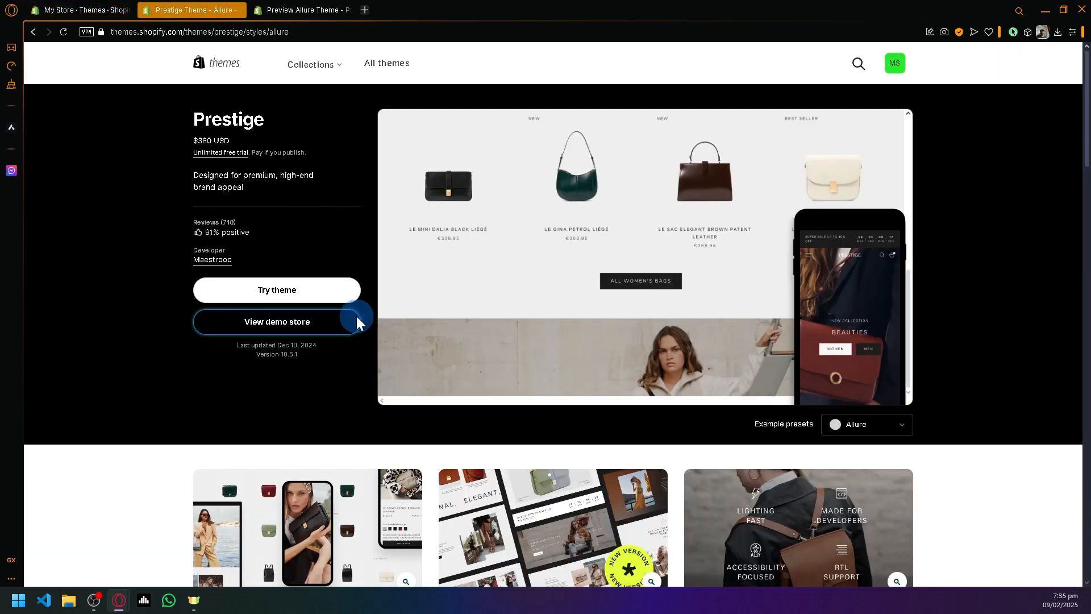
pyautogui.click(238, 11)
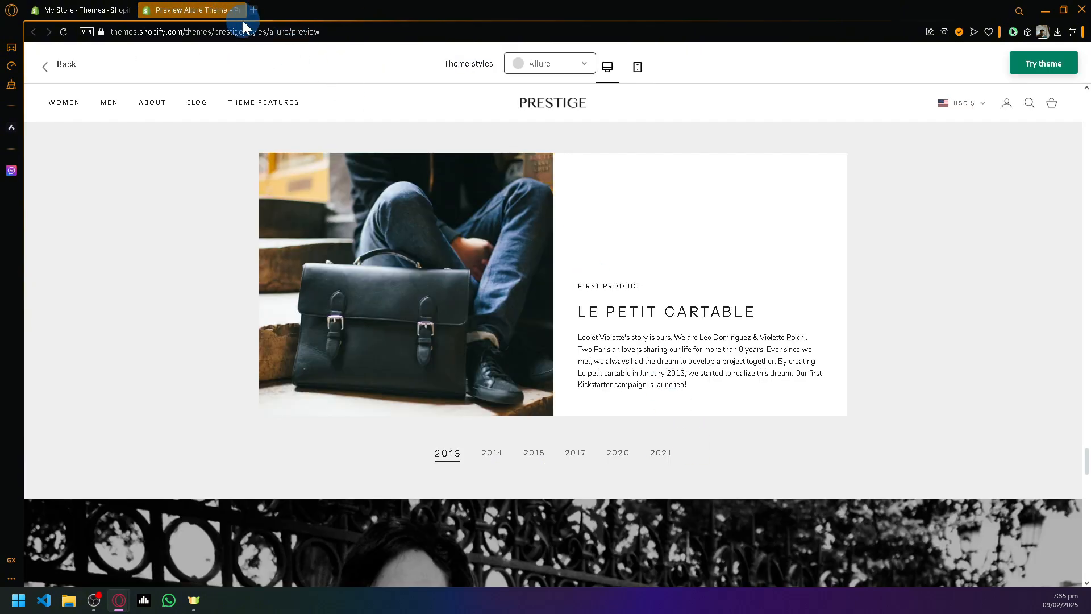
pyautogui.click(237, 11)
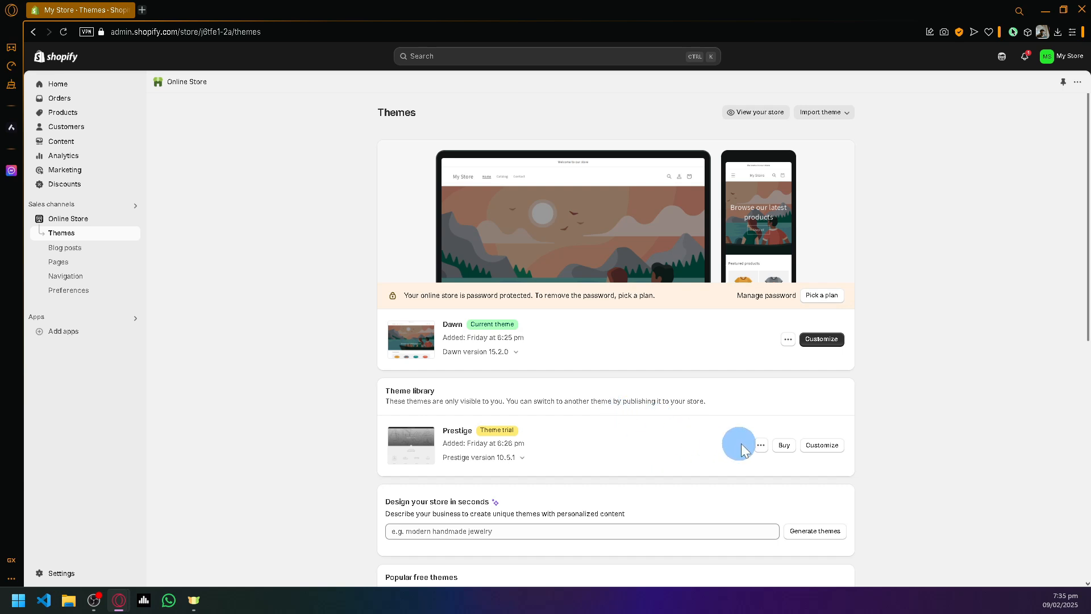
pyautogui.click(812, 453)
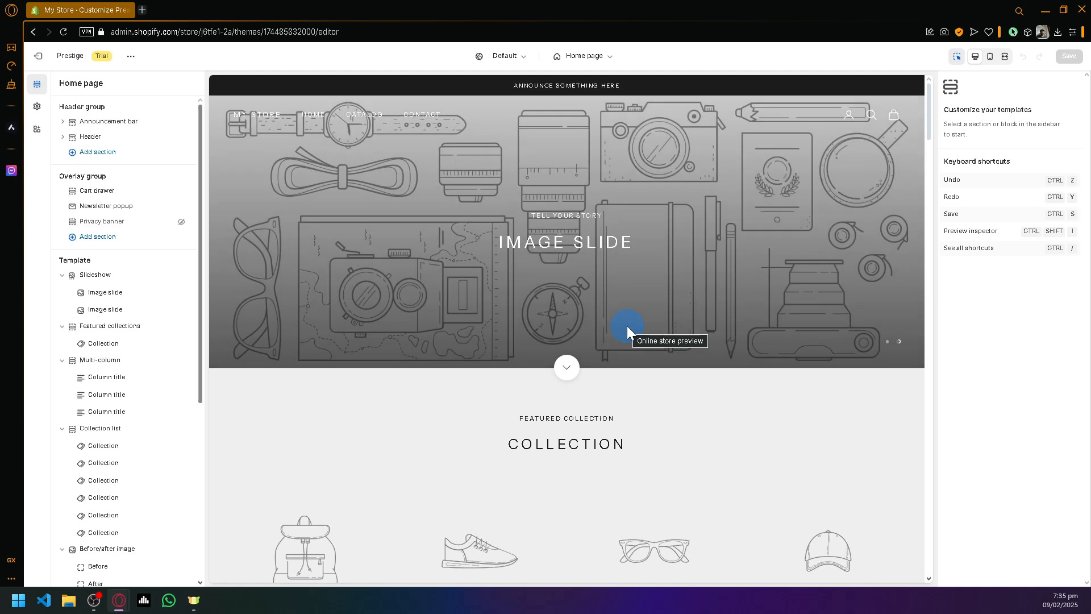
# Step: Look through the Prestige home page preview from the image slideshow down to the blog posts and footer
pyautogui.scroll(-5, 626, 326)
pyautogui.scroll(-5, 526, 275)
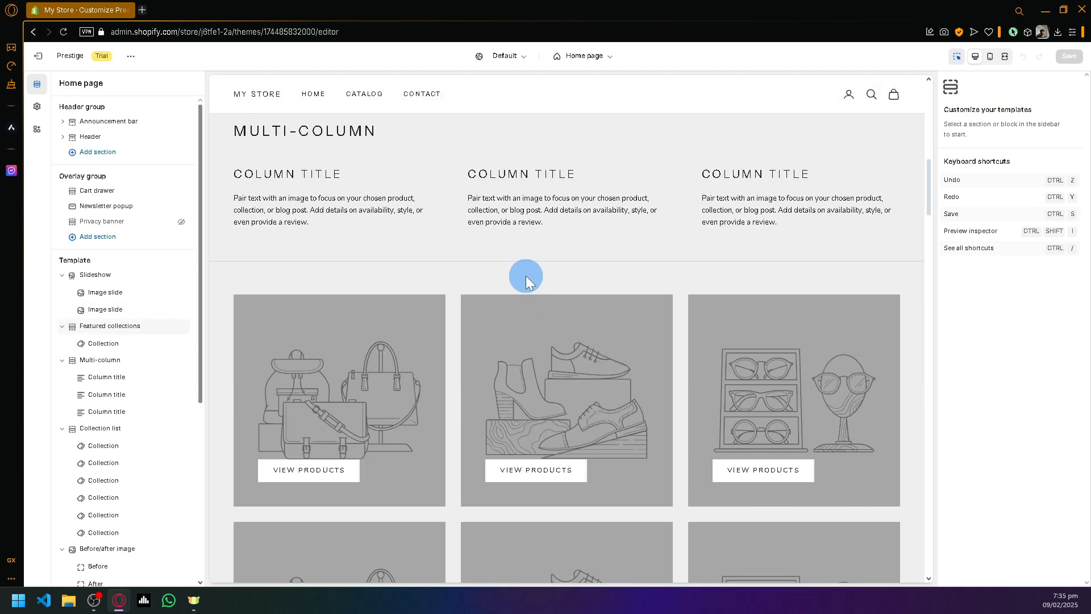
pyautogui.scroll(-10, 527, 275)
pyautogui.scroll(-5, 526, 280)
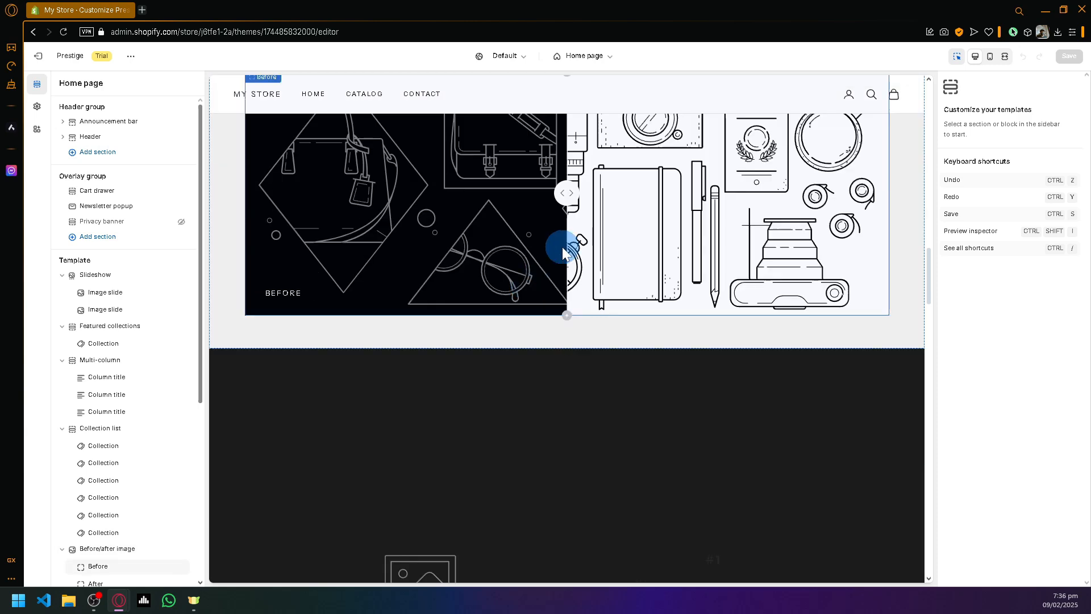
pyautogui.scroll(-15, 572, 227)
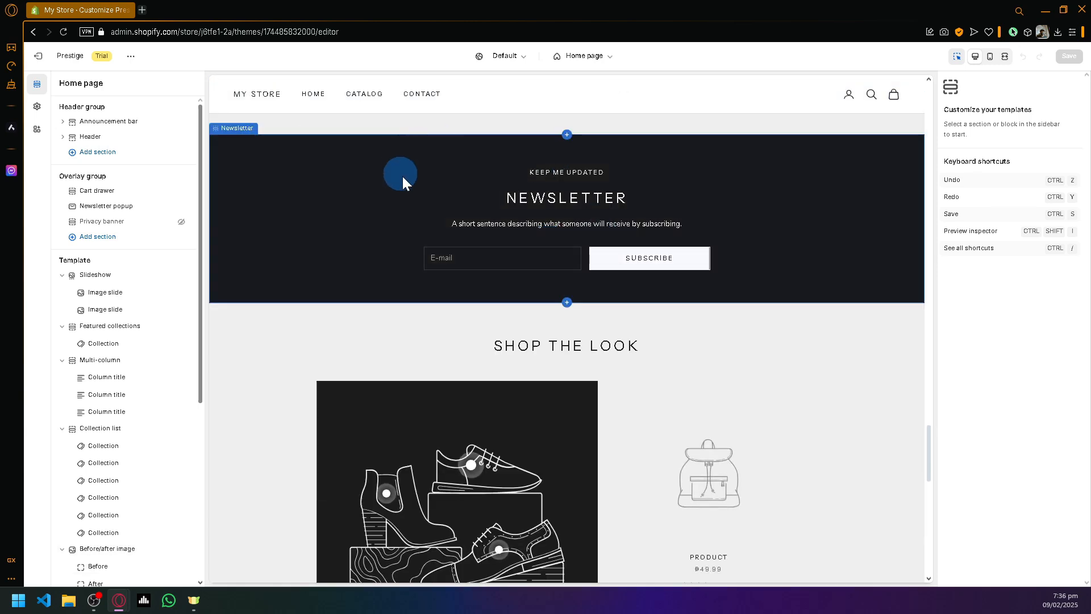
pyautogui.scroll(-4, 602, 261)
pyautogui.scroll(-9, 746, 288)
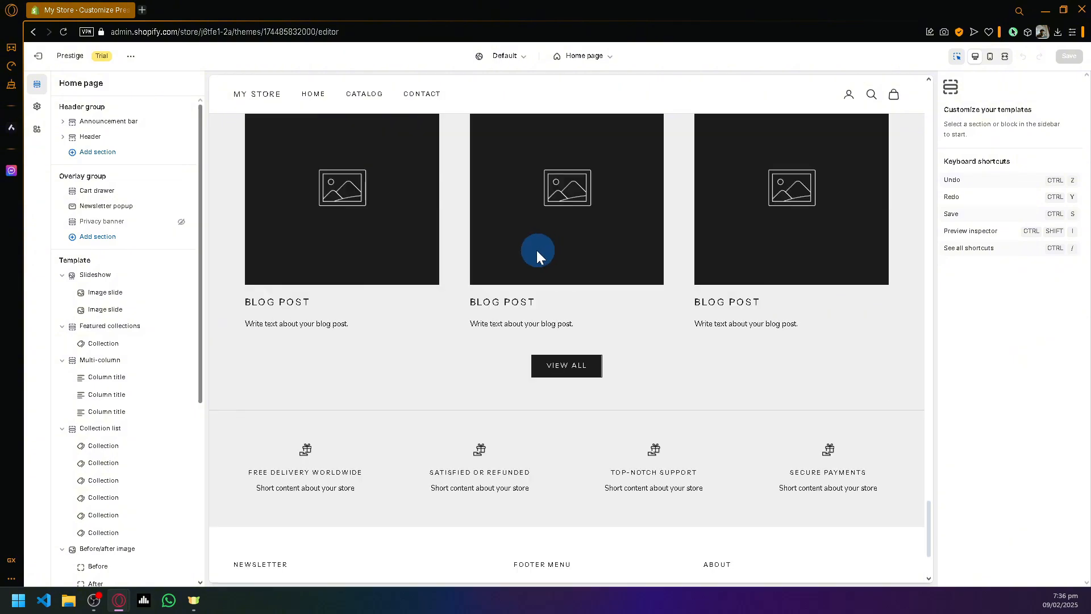
pyautogui.scroll(20, 643, 324)
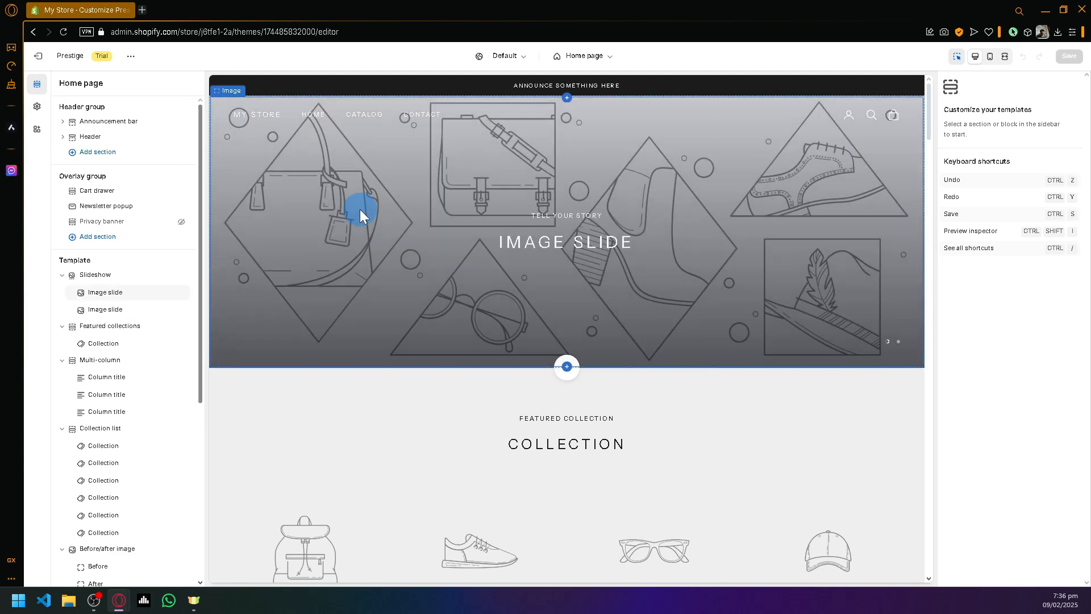
# Step: Examine the slideshow, featured collection, multi-column and collection list sections in the home page preview
pyautogui.scroll(-3, 465, 248)
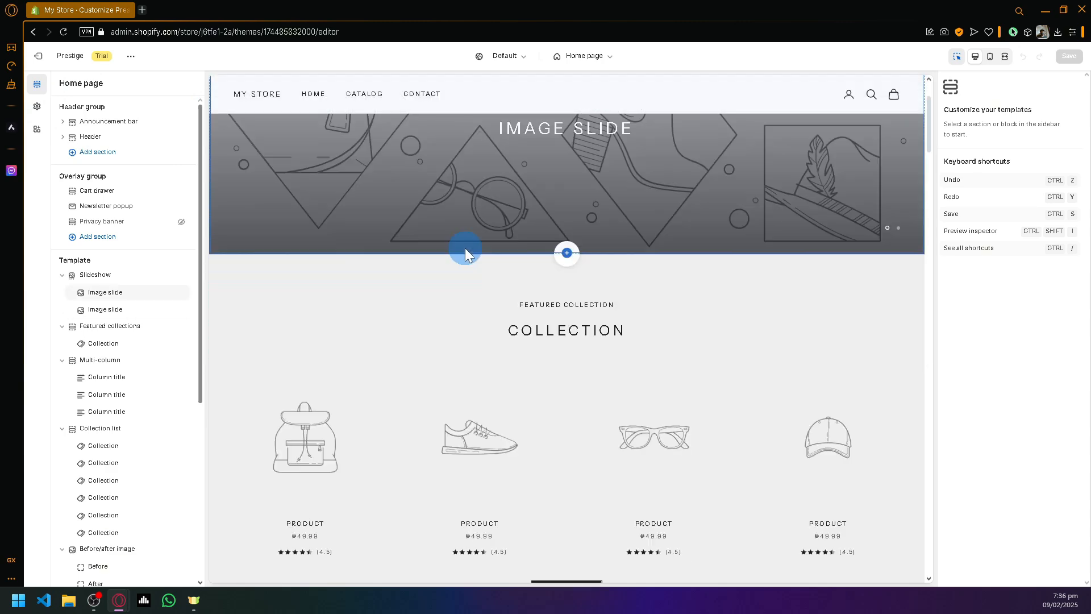
pyautogui.scroll(3, 464, 248)
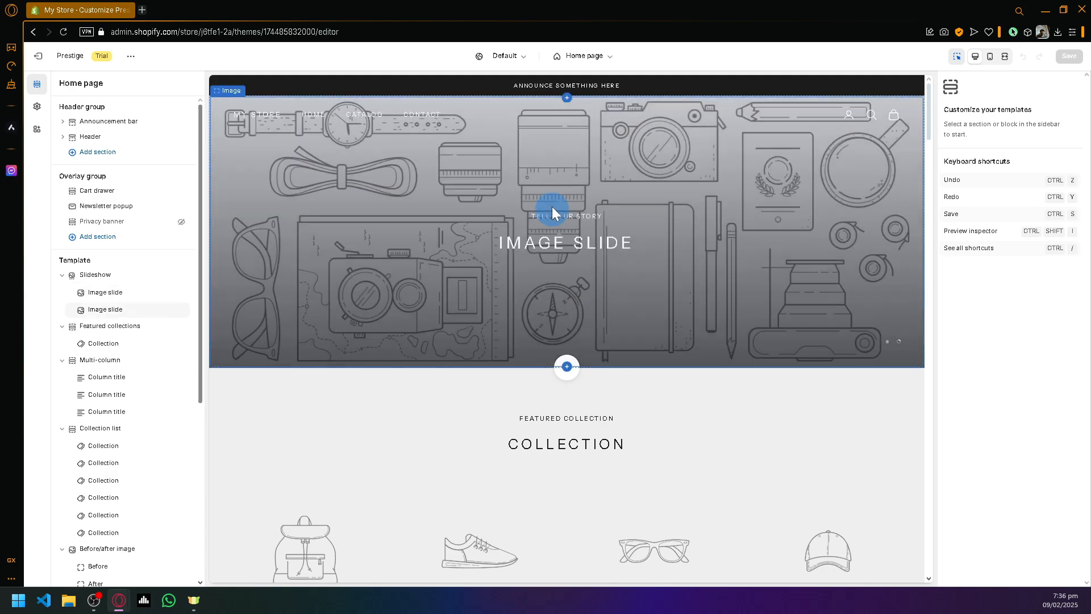
pyautogui.scroll(-15, 671, 224)
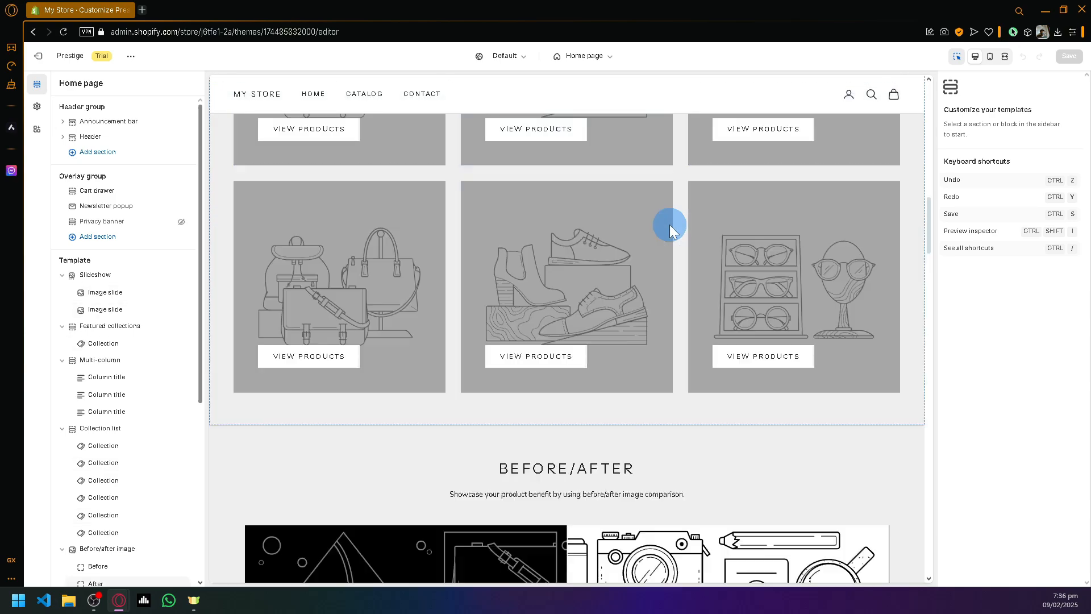
pyautogui.scroll(8, 669, 224)
pyautogui.scroll(-8, 470, 217)
pyautogui.scroll(12, 432, 228)
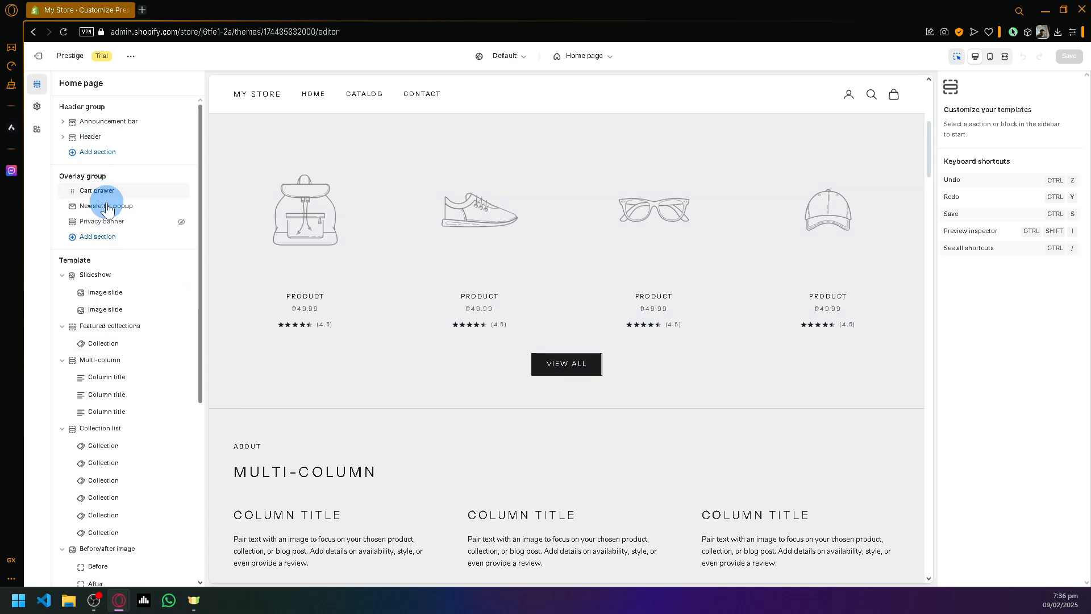
# Step: Look over the home page's section list from the Header group down to the Footer group
pyautogui.scroll(-5, 108, 208)
pyautogui.scroll(5, 108, 160)
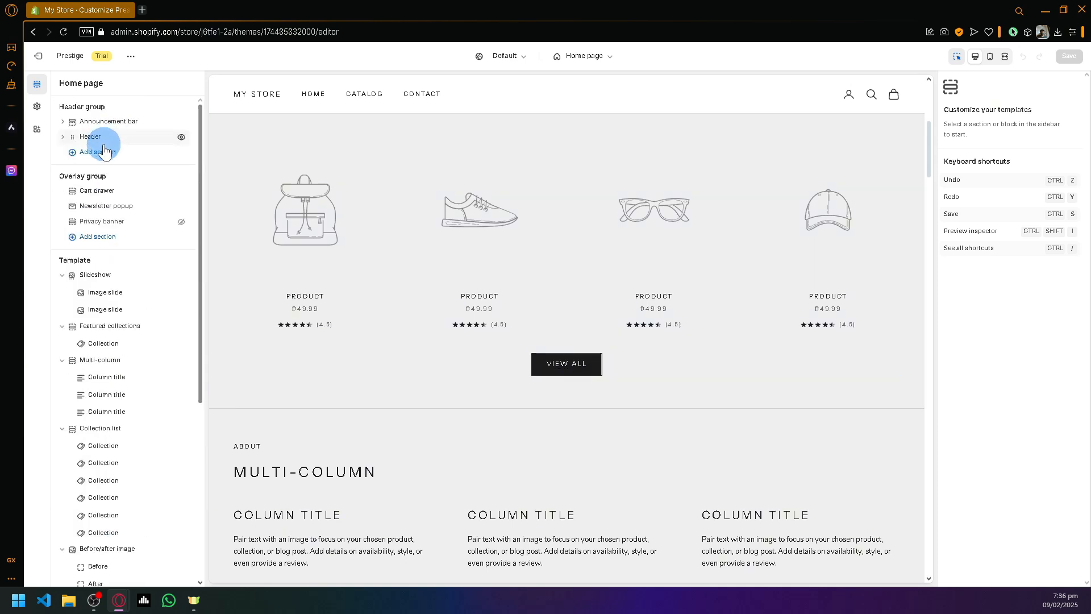
pyautogui.scroll(-5, 116, 205)
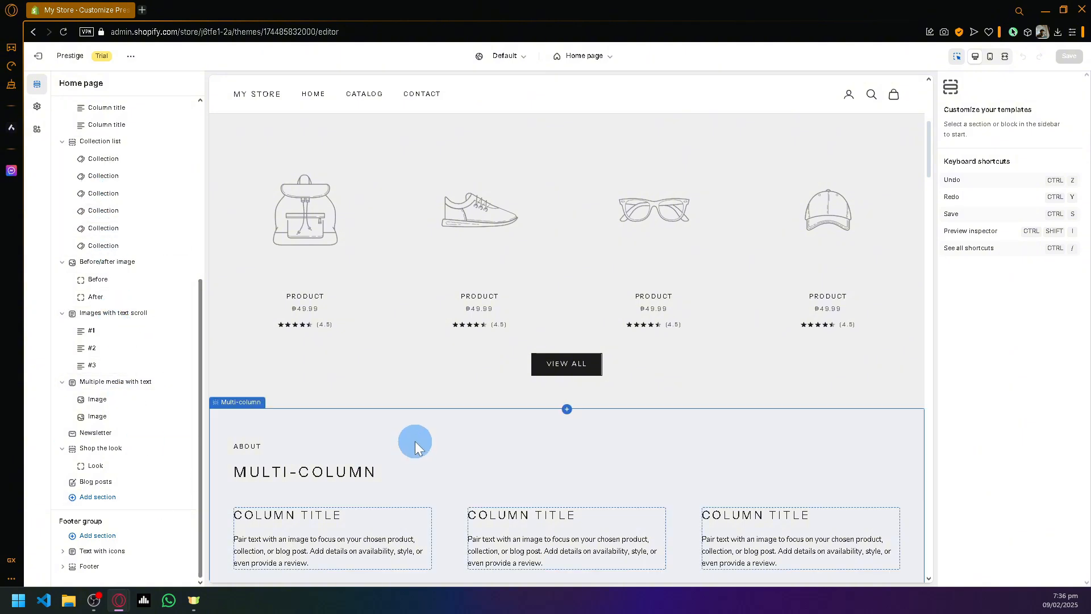
pyautogui.scroll(5, 414, 441)
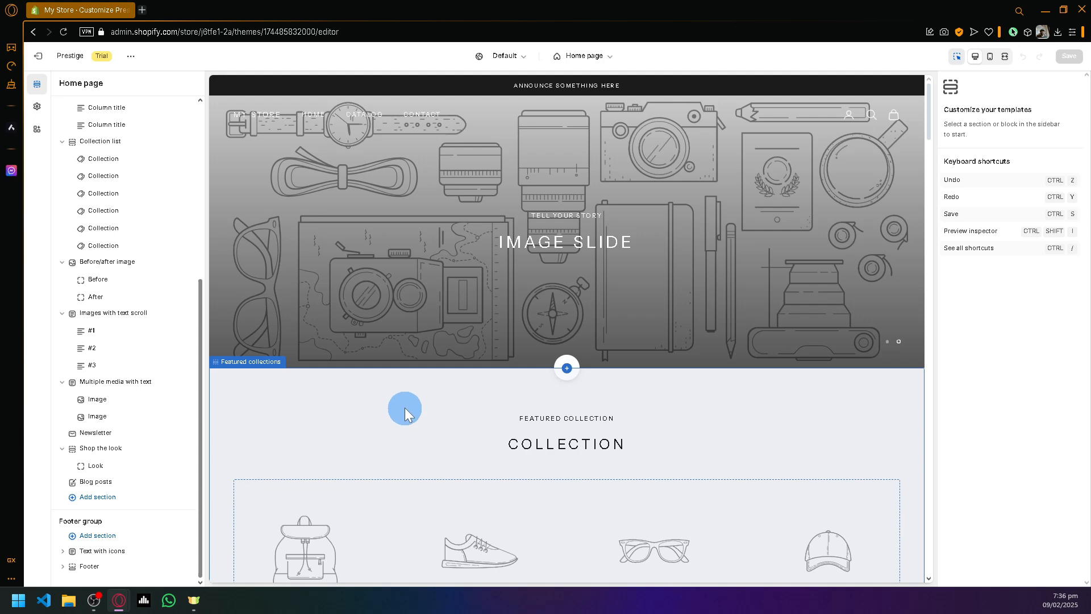
pyautogui.scroll(5, 159, 245)
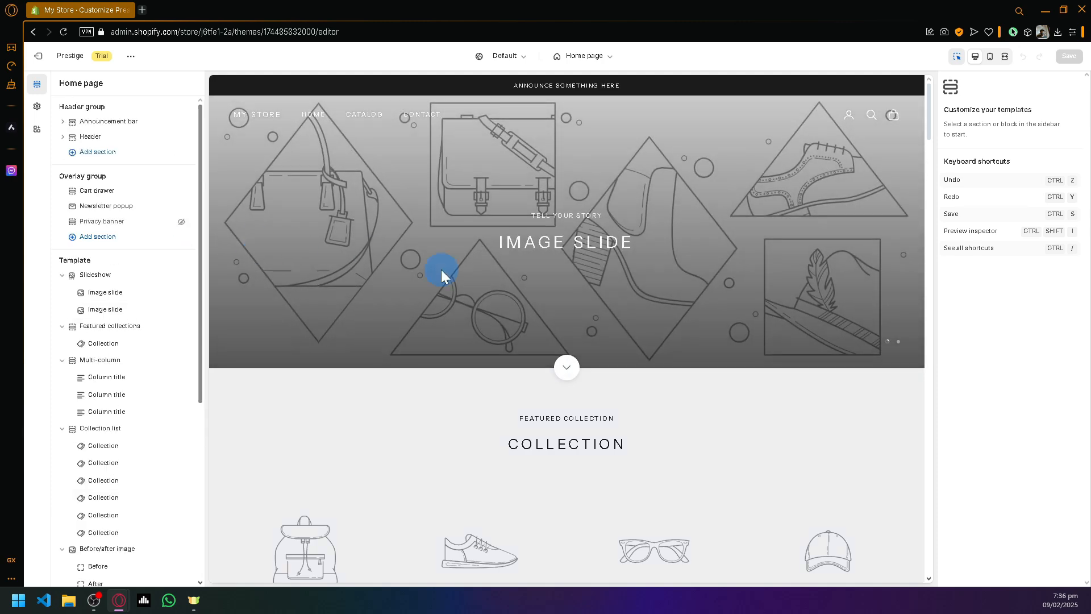
# Step: Review the preview's collection, scrolling text, media, newsletter, Shop the Look and blog sections, ending back at the slideshow
pyautogui.scroll(-5, 489, 279)
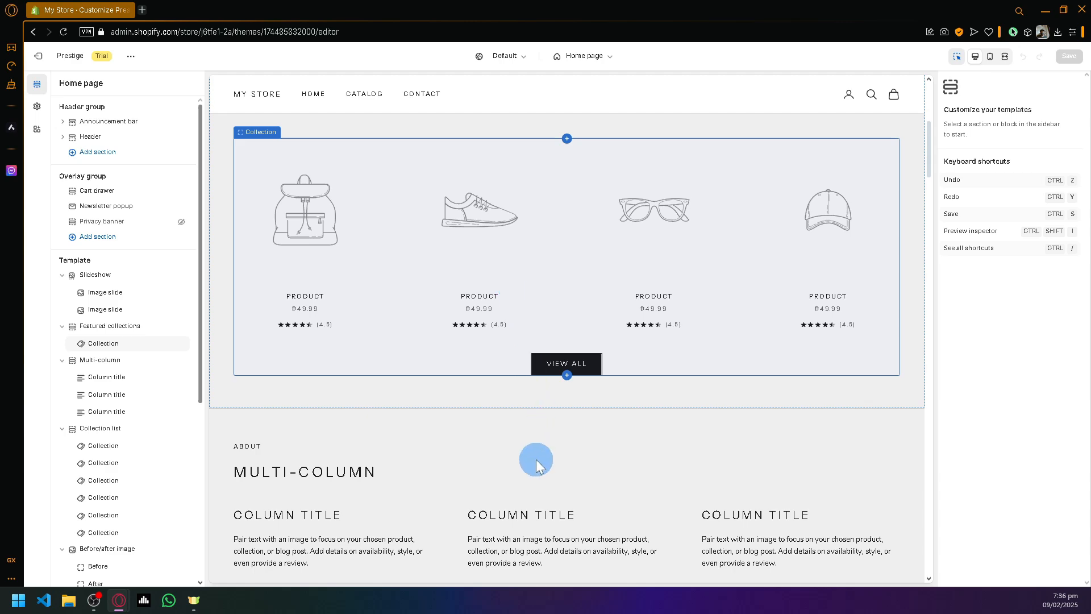
pyautogui.scroll(-6, 537, 459)
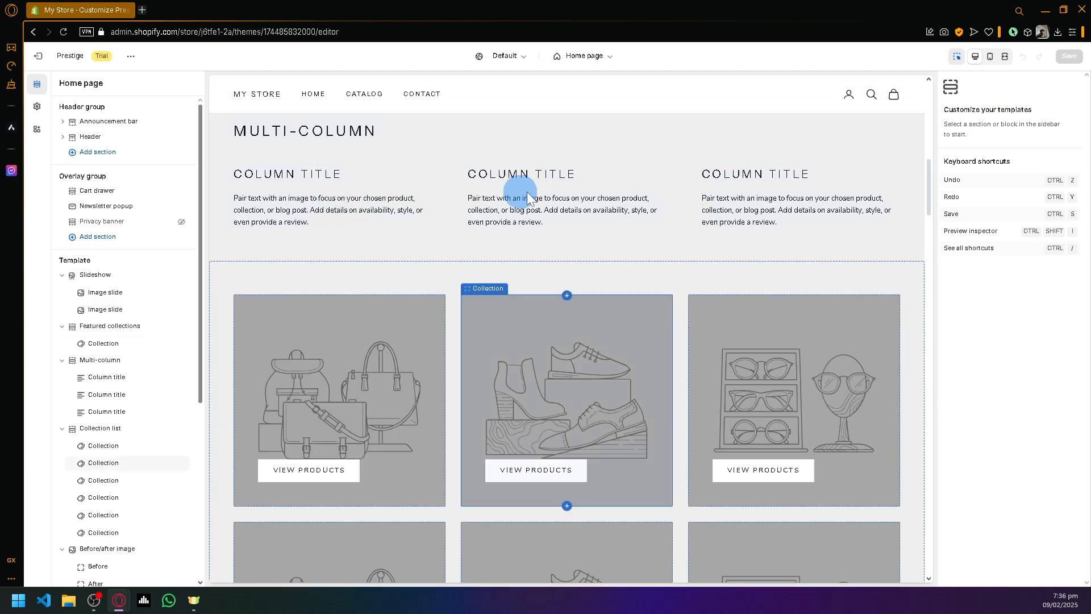
pyautogui.scroll(-10, 731, 243)
pyautogui.scroll(-15, 731, 243)
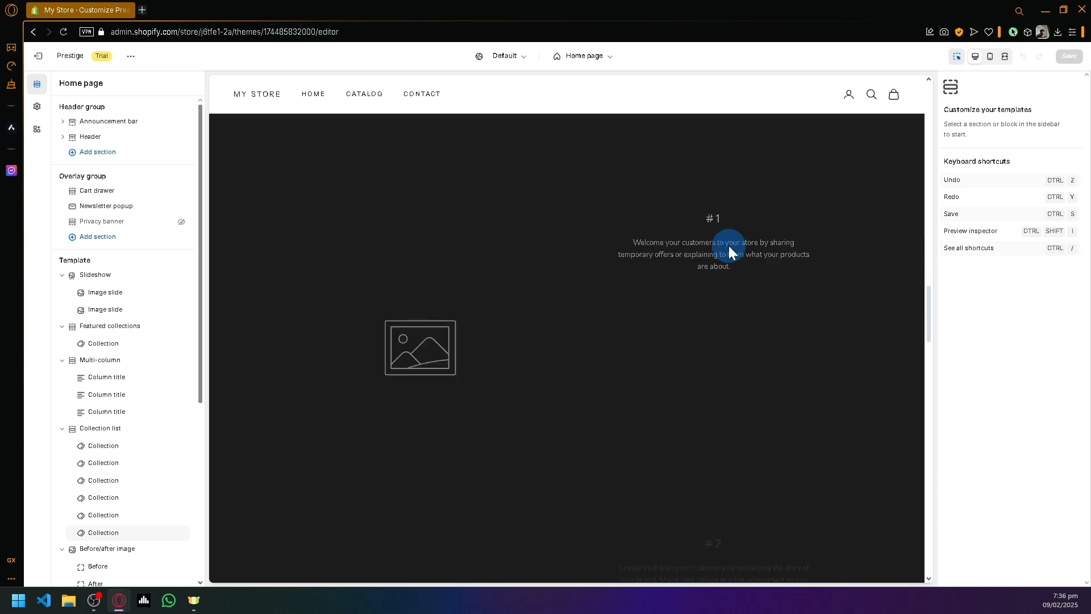
pyautogui.scroll(-8, 736, 243)
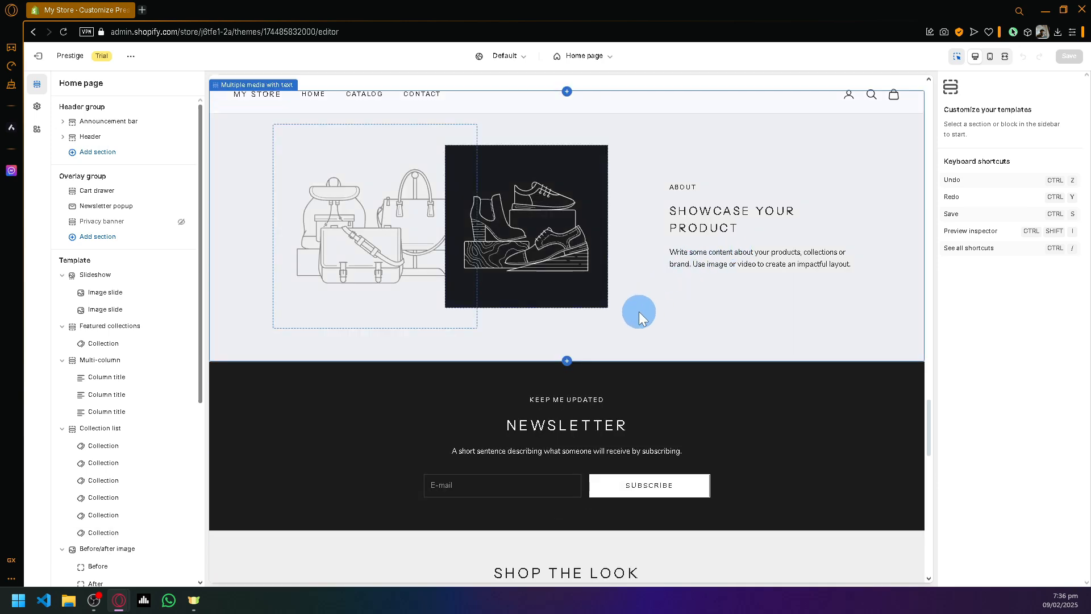
pyautogui.scroll(-6, 592, 220)
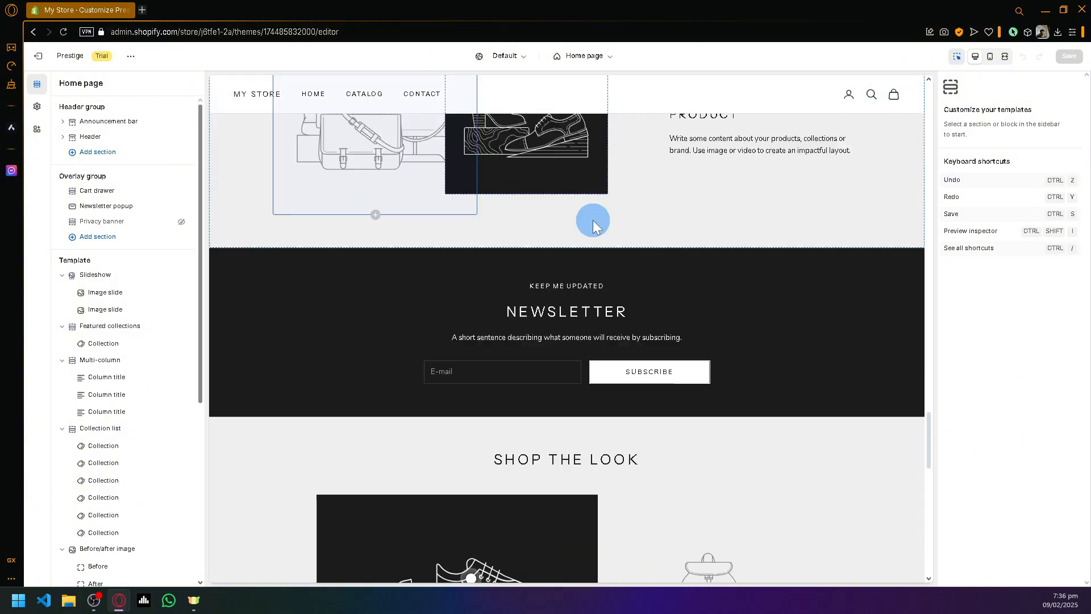
pyautogui.scroll(-6, 592, 221)
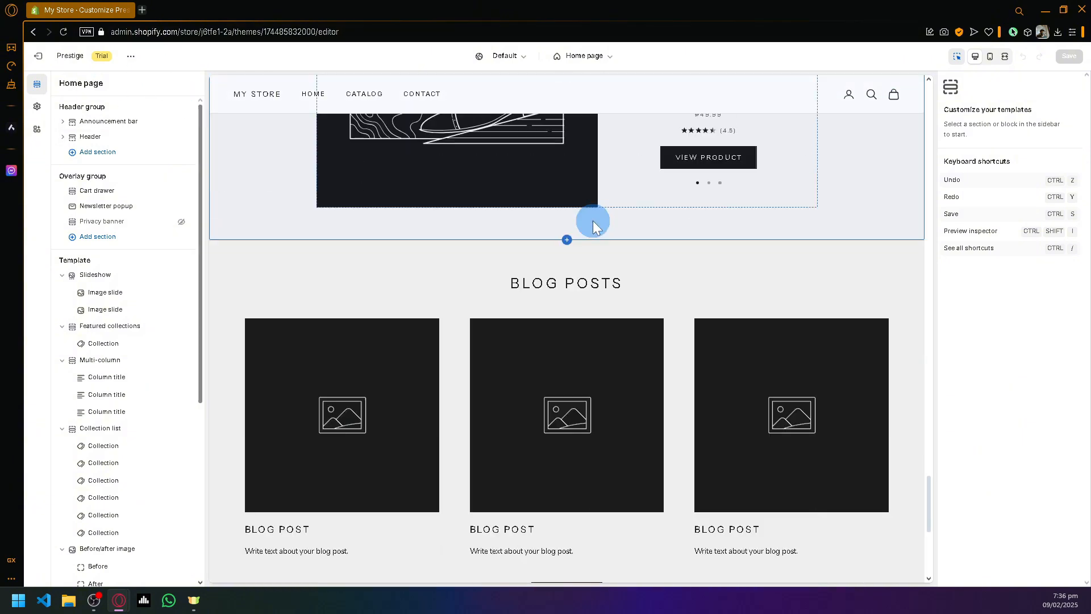
pyautogui.scroll(2, 599, 242)
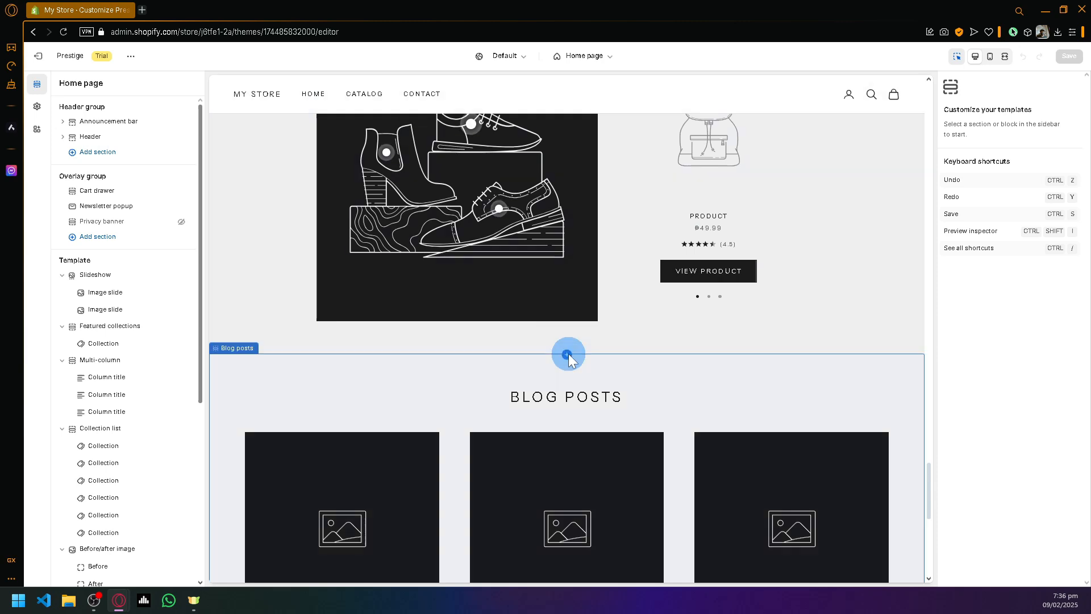
pyautogui.scroll(-10, 709, 344)
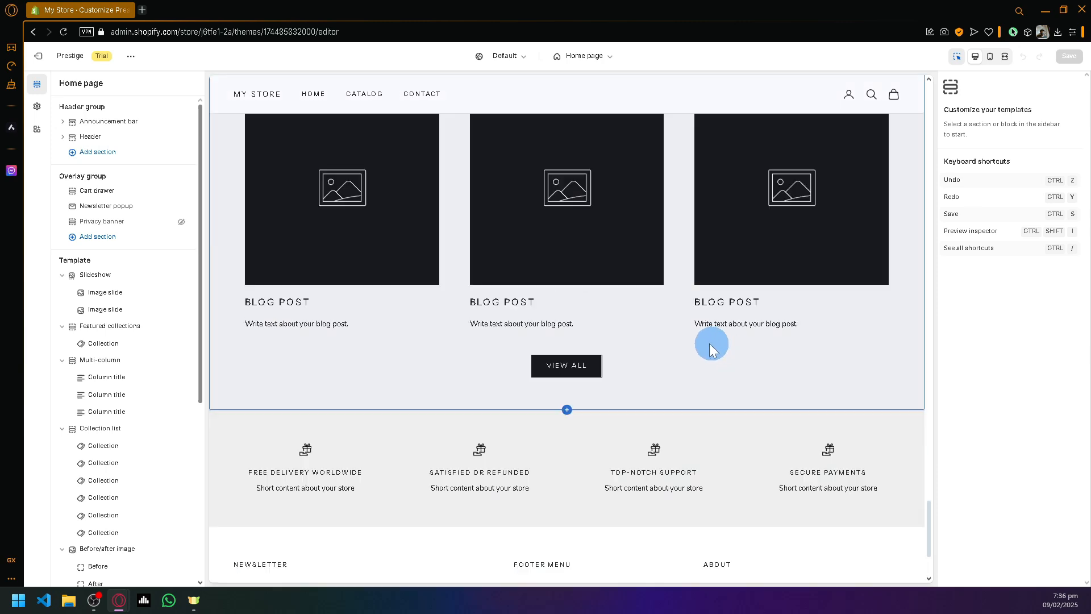
pyautogui.scroll(15, 659, 339)
pyautogui.scroll(15, 620, 427)
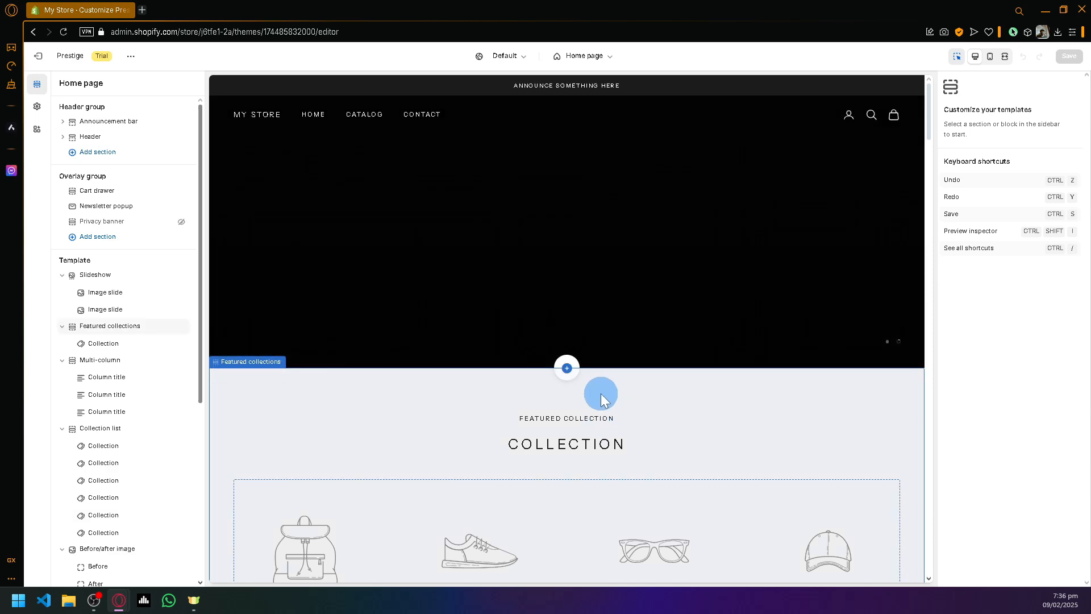
pyautogui.scroll(-4, 601, 393)
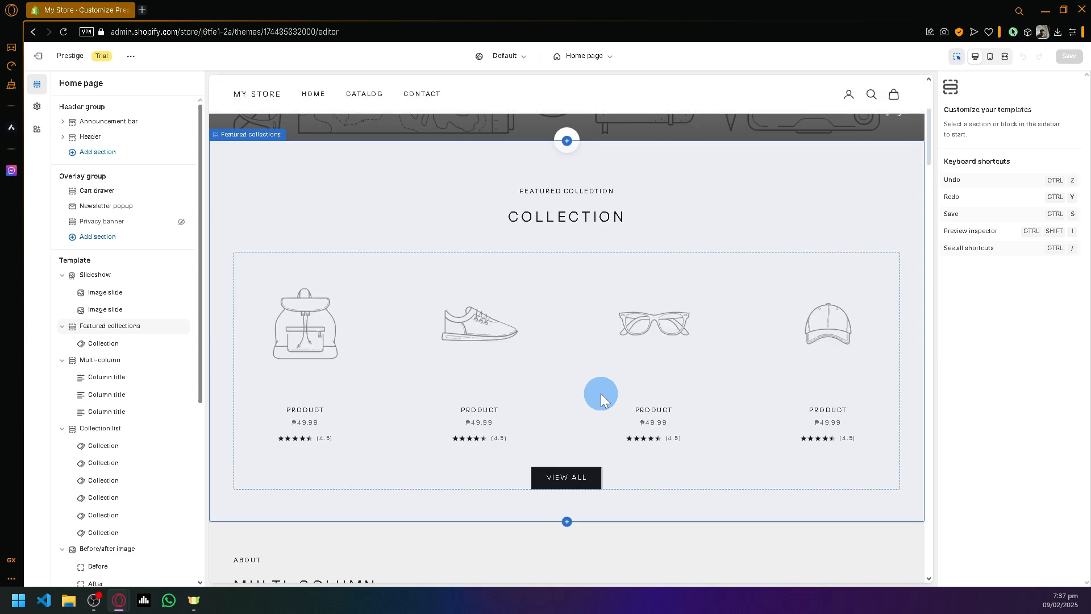
pyautogui.scroll(4, 700, 262)
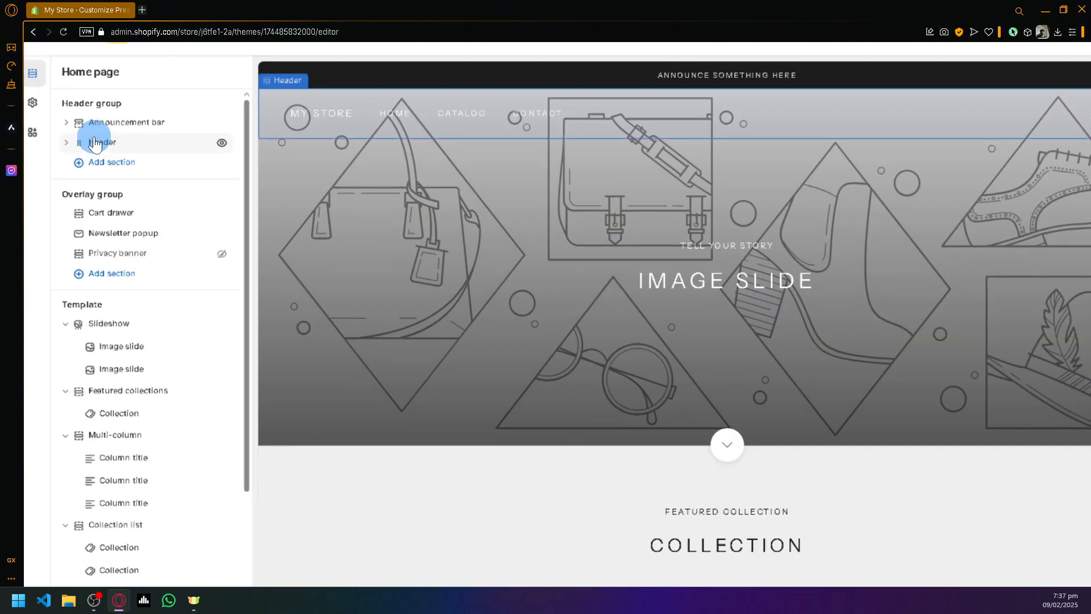
# Step: View the sections that can be added to the Header group, dismiss the choices without adding any, and expand the Header section
pyautogui.scroll(5, 100, 141)
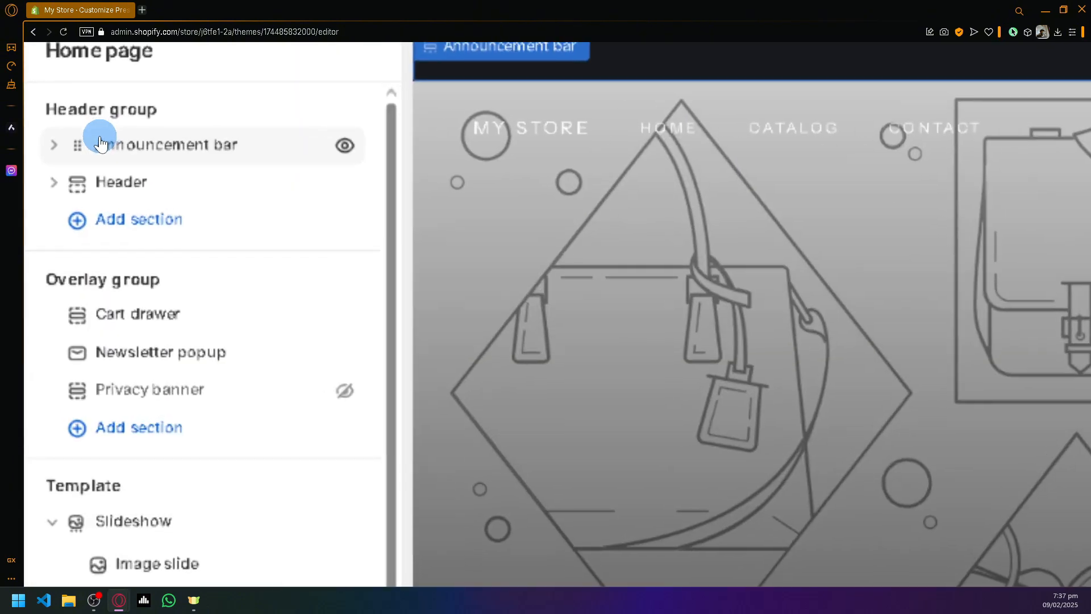
pyautogui.hscroll(-1, 100, 140)
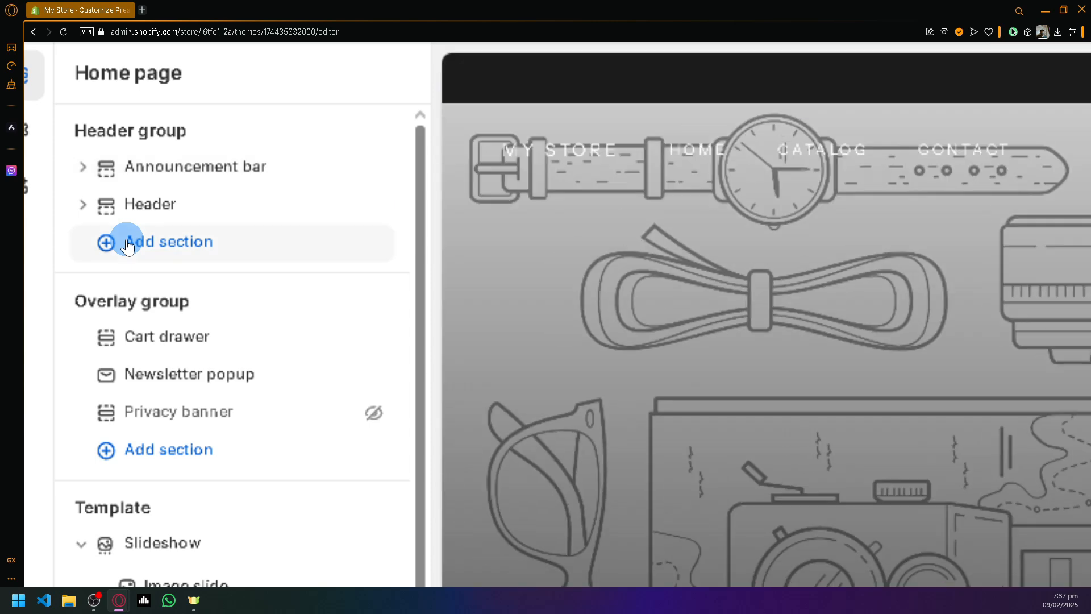
pyautogui.scroll(-5, 128, 243)
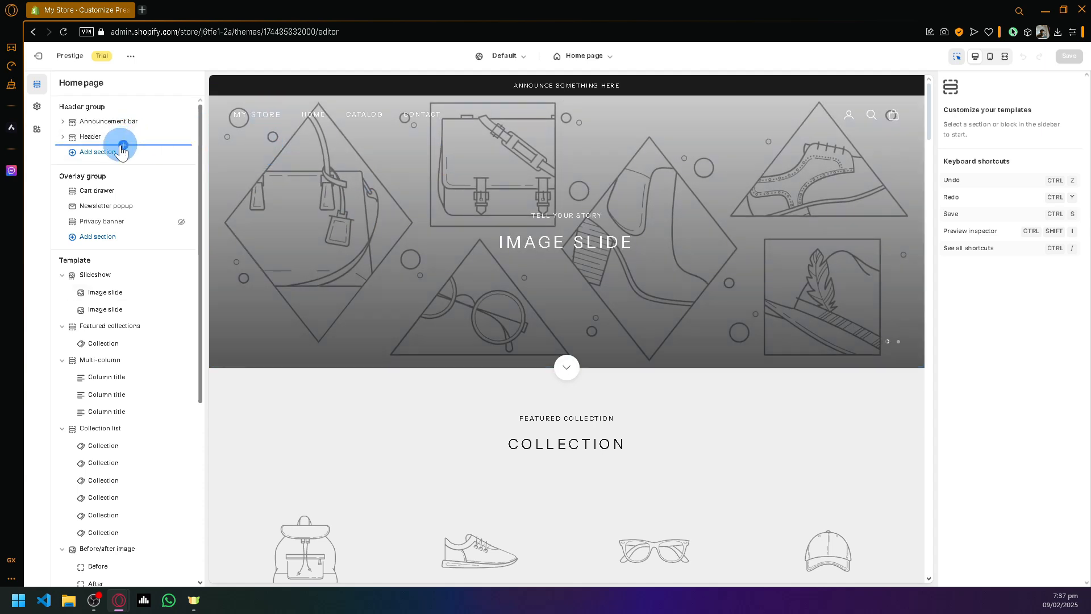
pyautogui.click(117, 159)
pyautogui.moveTo(289, 199)
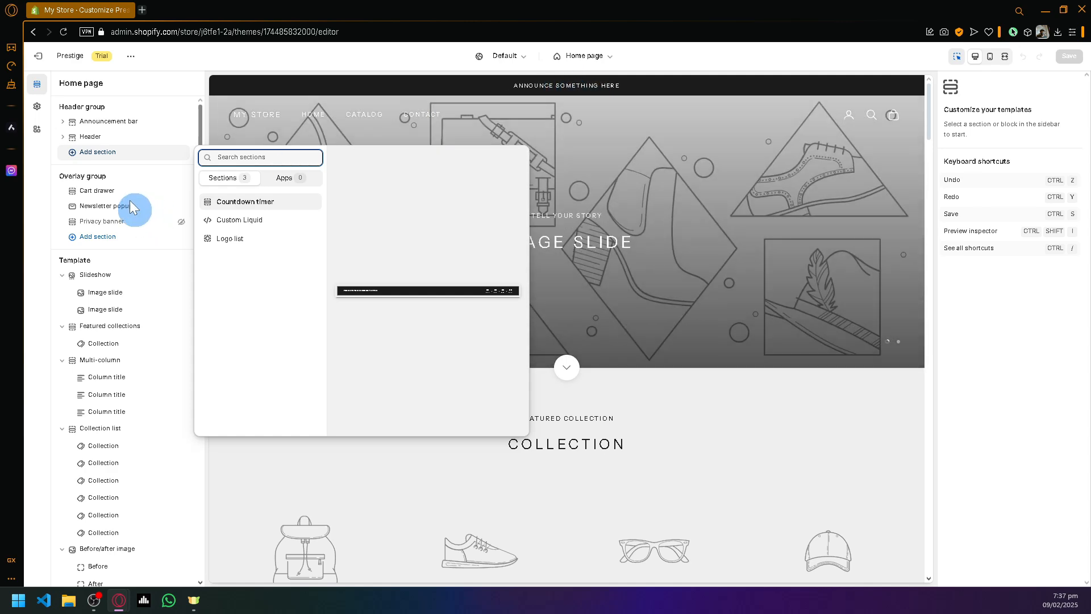
pyautogui.click(63, 145)
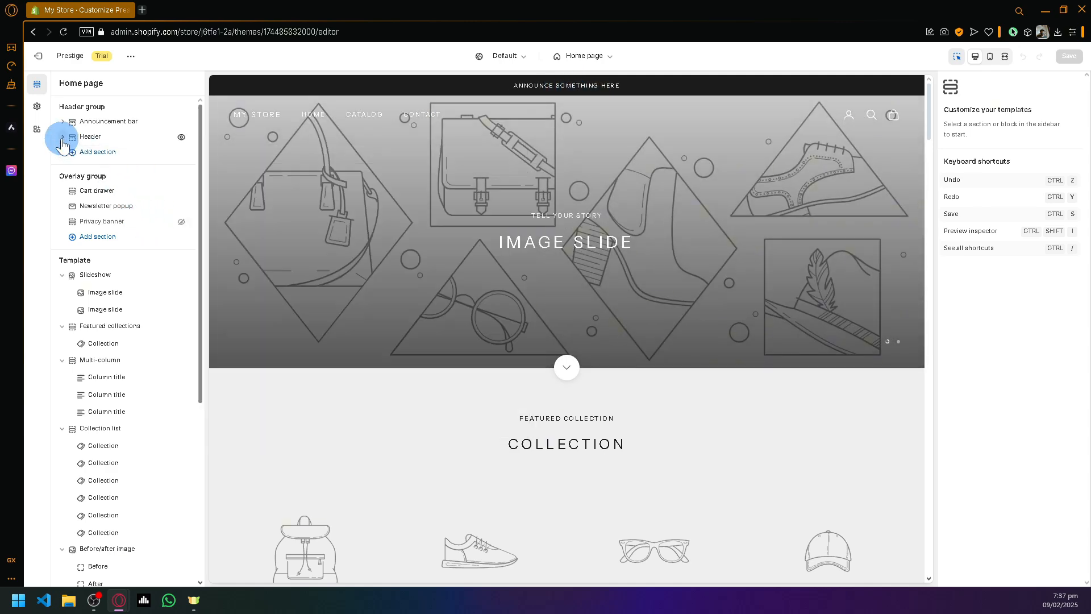
pyautogui.click(62, 138)
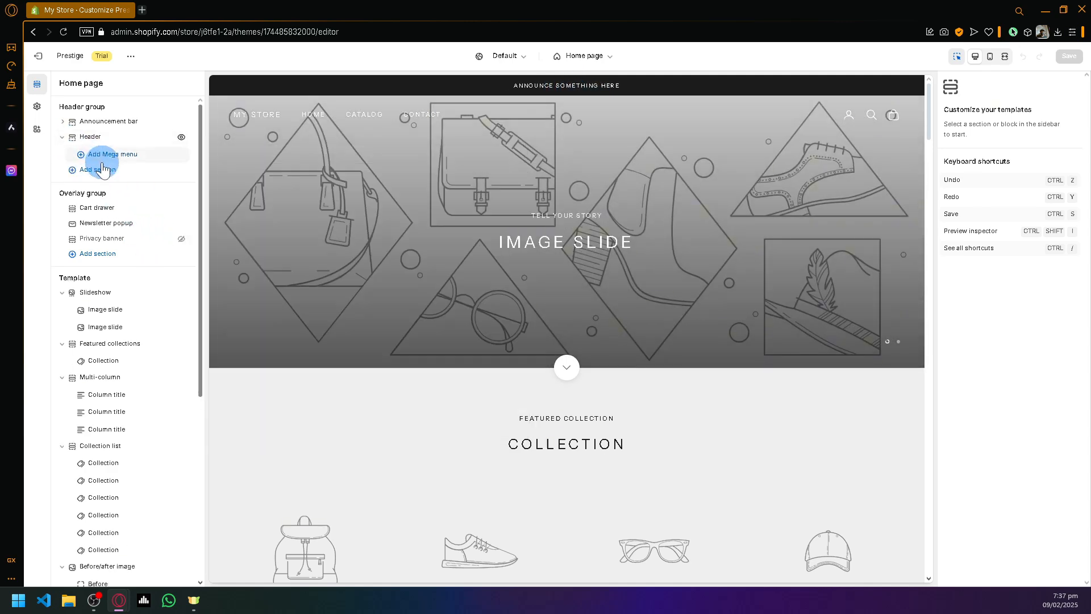
# Step: Collapse the Header section, expand the Announcement bar and open the settings of its message block
pyautogui.click(64, 131)
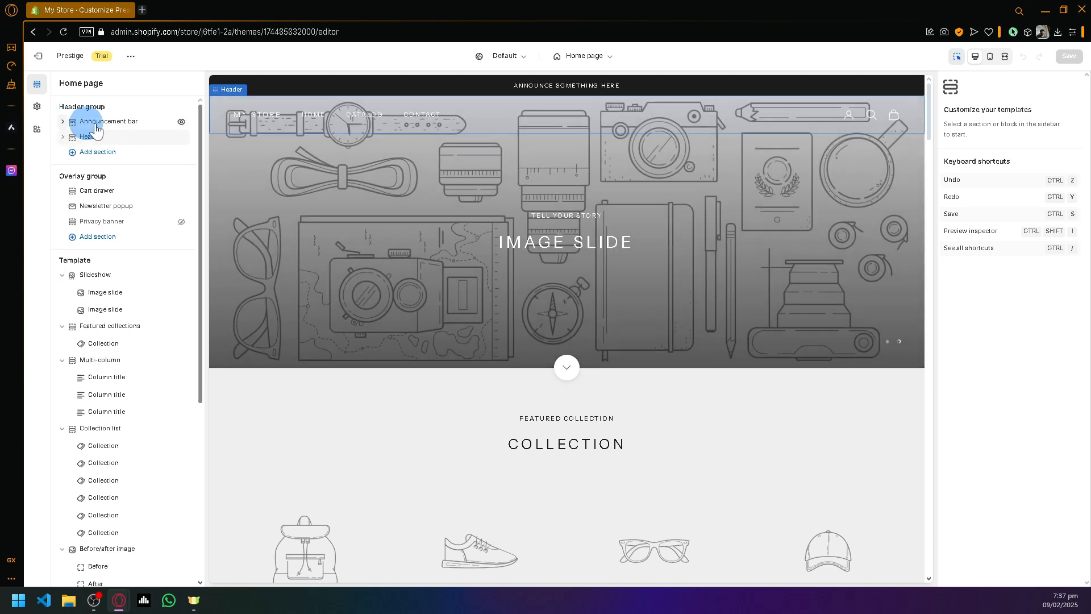
pyautogui.click(62, 121)
pyautogui.click(75, 129)
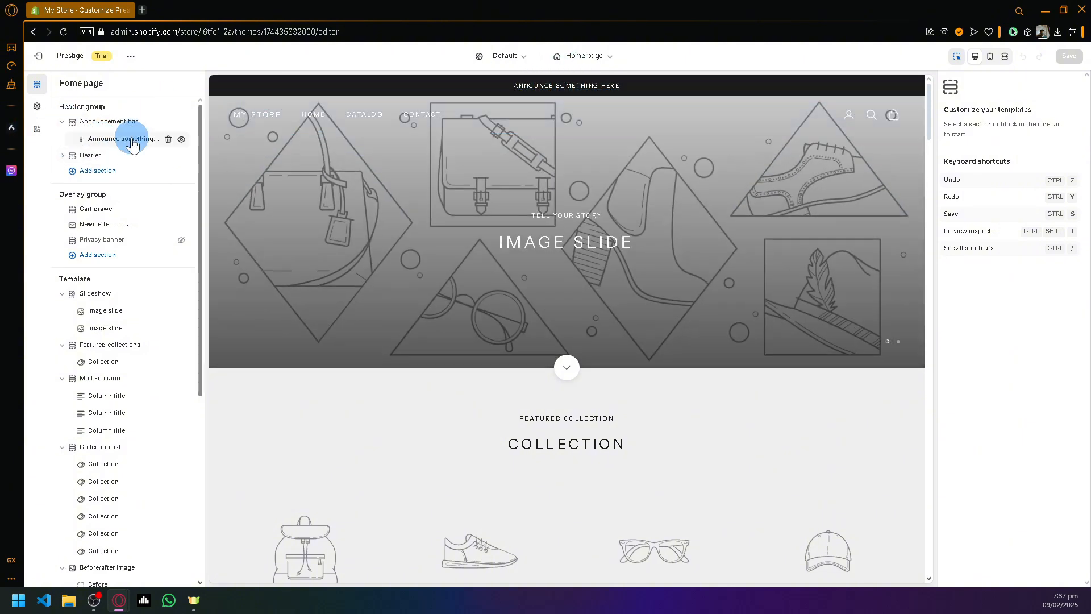
pyautogui.click(133, 142)
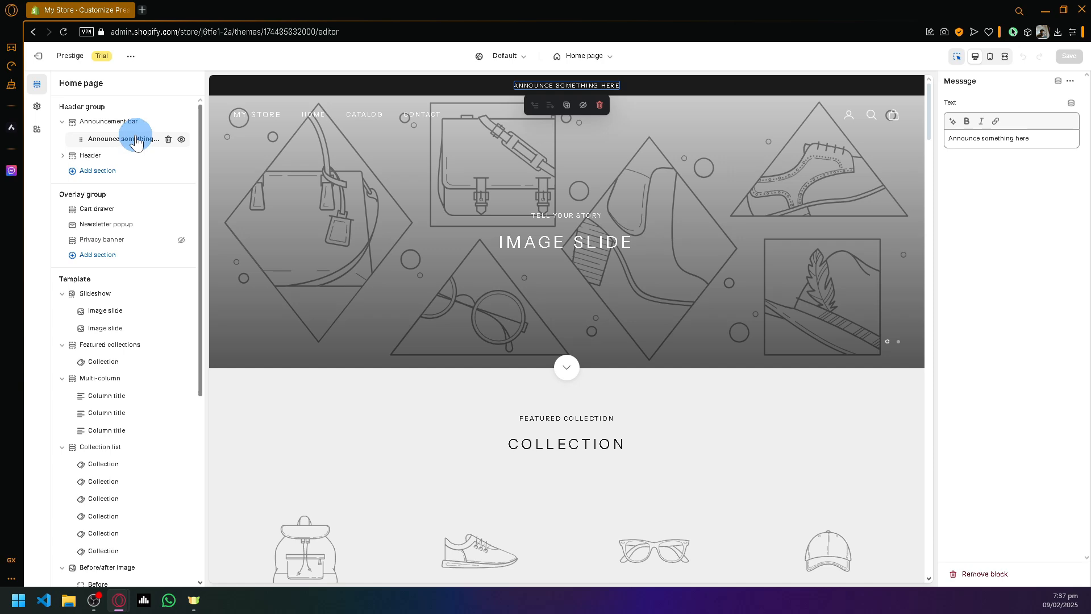
pyautogui.click(589, 84)
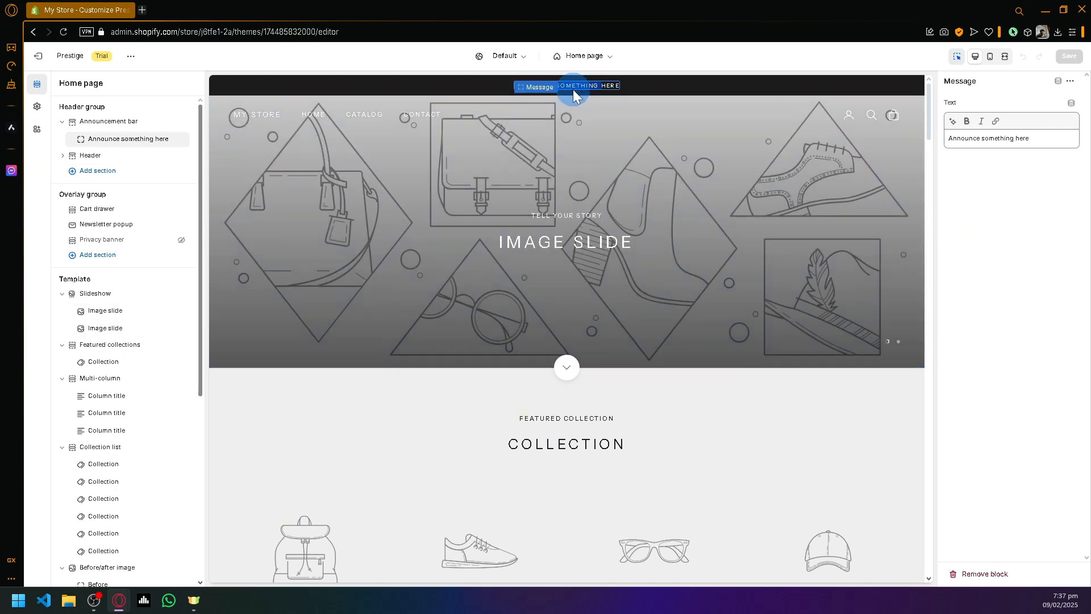
pyautogui.rightClick(132, 145)
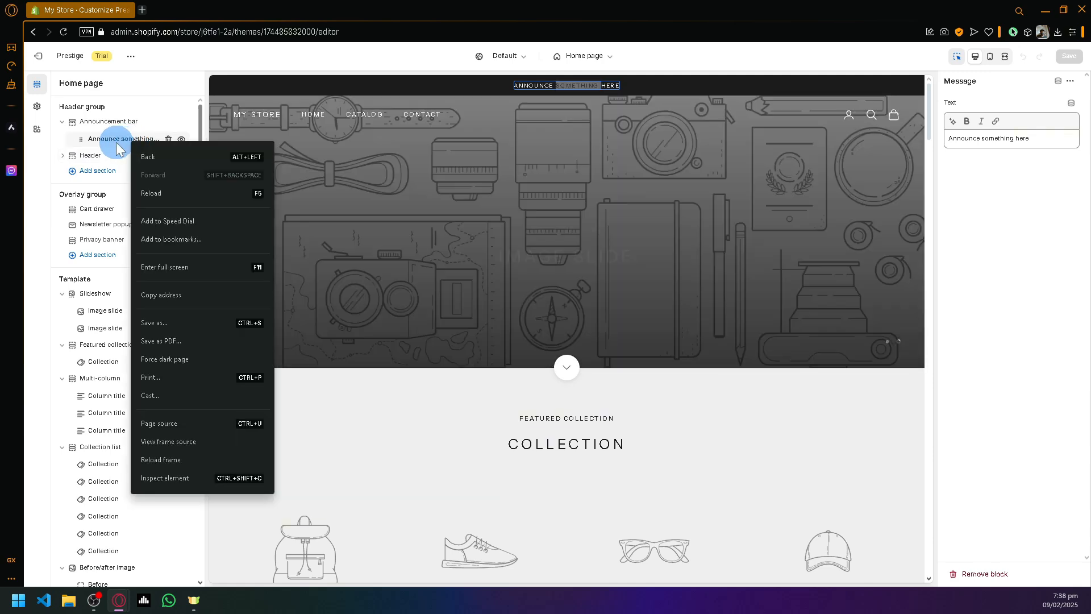
pyautogui.click(116, 139)
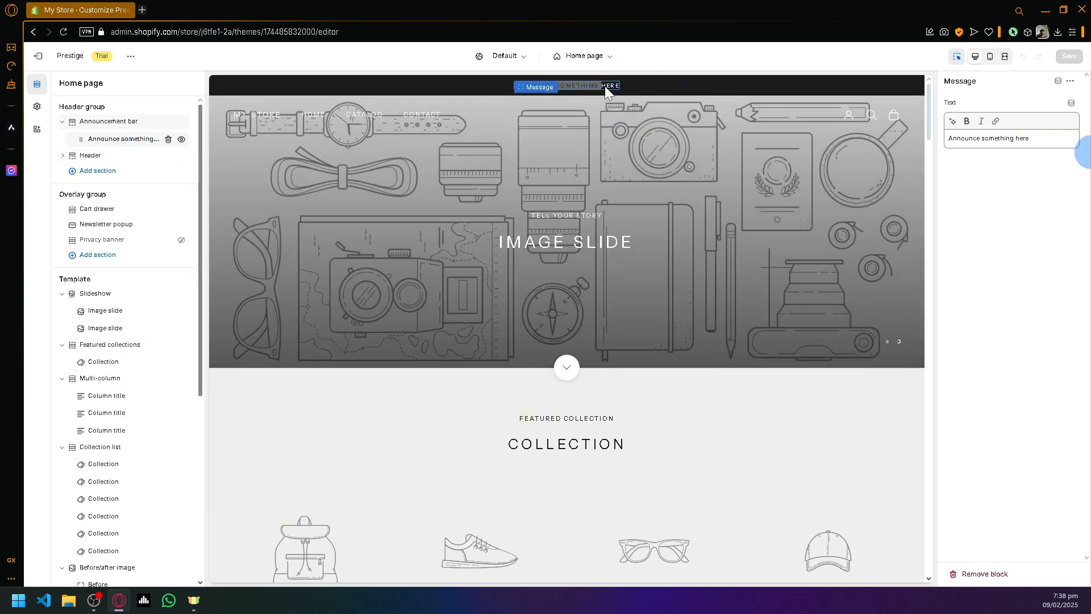
# Step: Replace the announcement message's text with "50% OFF FOR THE MONTH OF LOVE"
pyautogui.click(1038, 141)
pyautogui.moveTo(1038, 141); pyautogui.dragTo(946, 139)
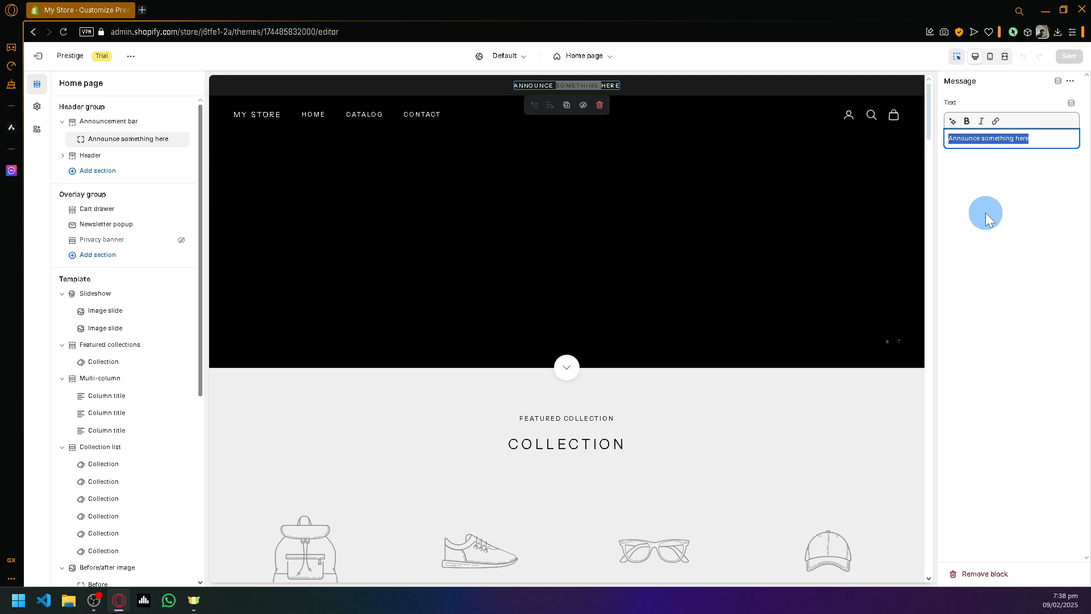
pyautogui.write('50')
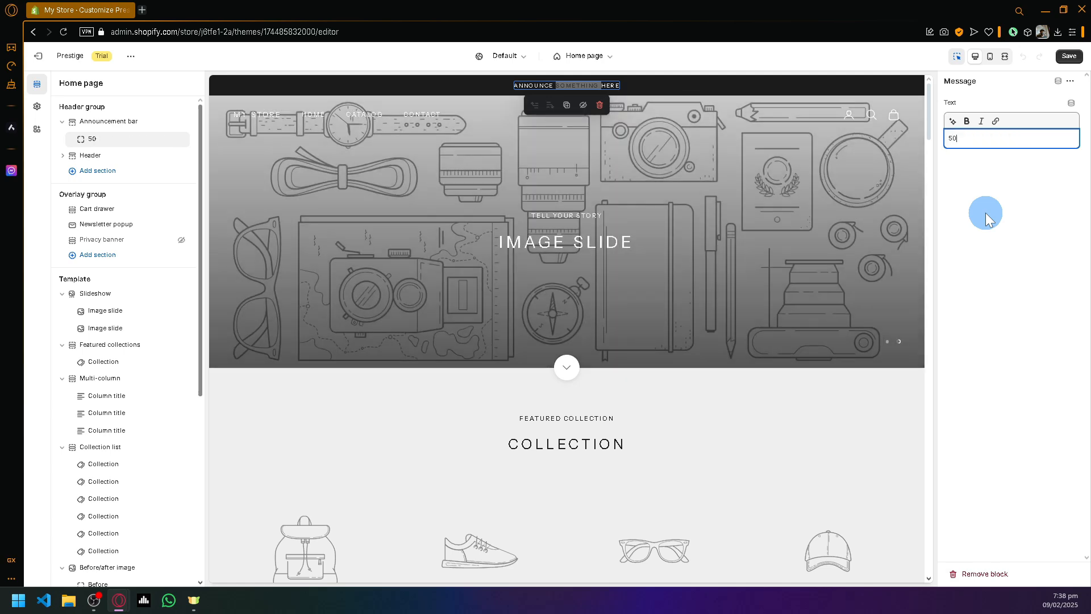
pyautogui.write('% OFF')
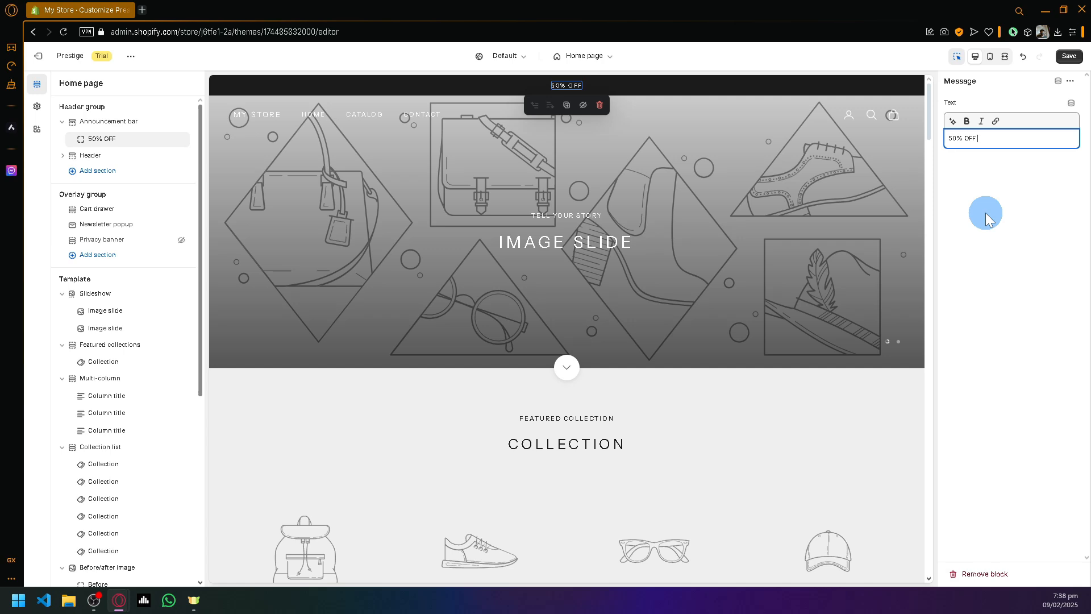
pyautogui.write(' FOR THE MONTH L')
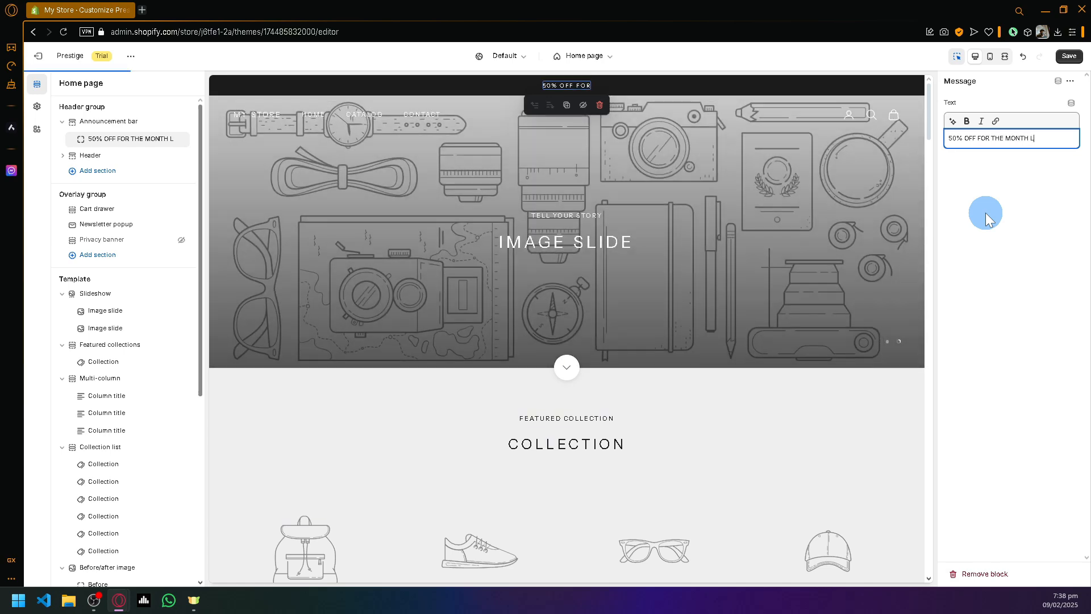
pyautogui.press('BackSpace')
pyautogui.write('OF LOVE')
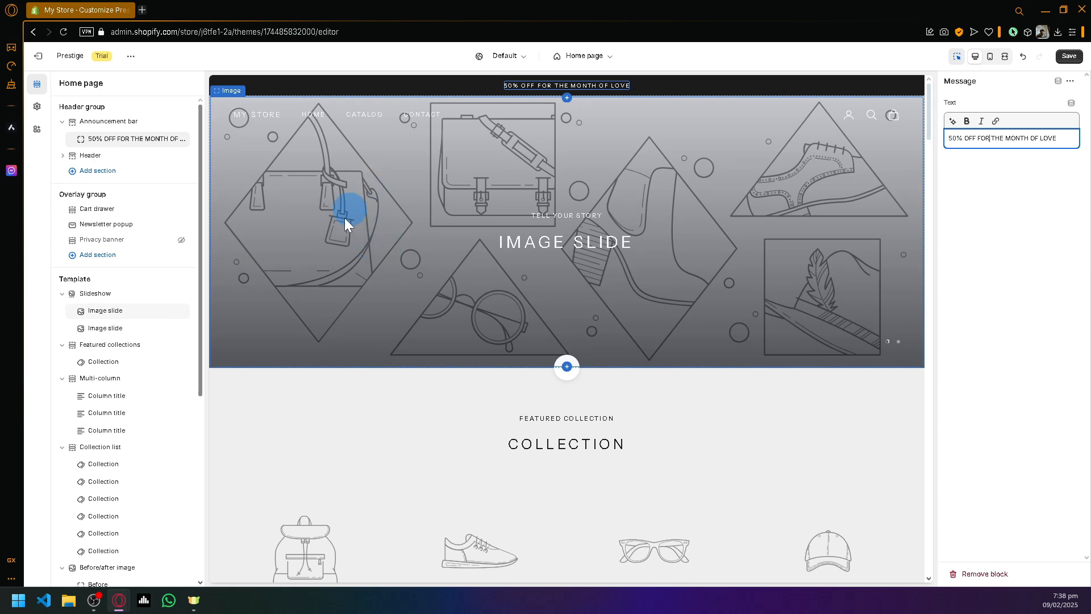
# Step: Open the slideshow's first image slide and review its image, content, button and color settings
pyautogui.click(357, 215)
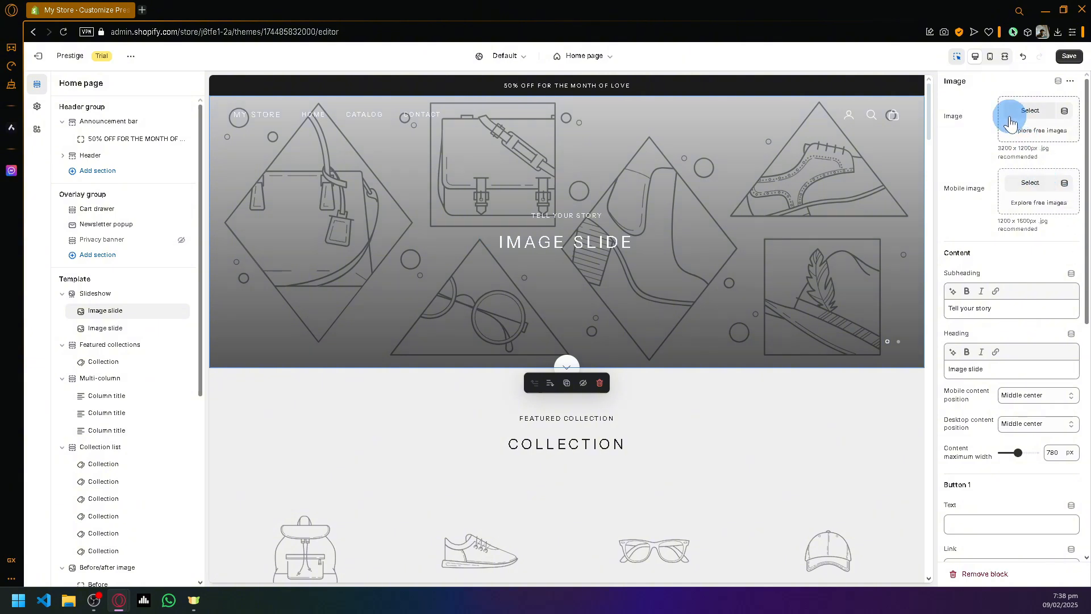
pyautogui.scroll(-8, 1040, 219)
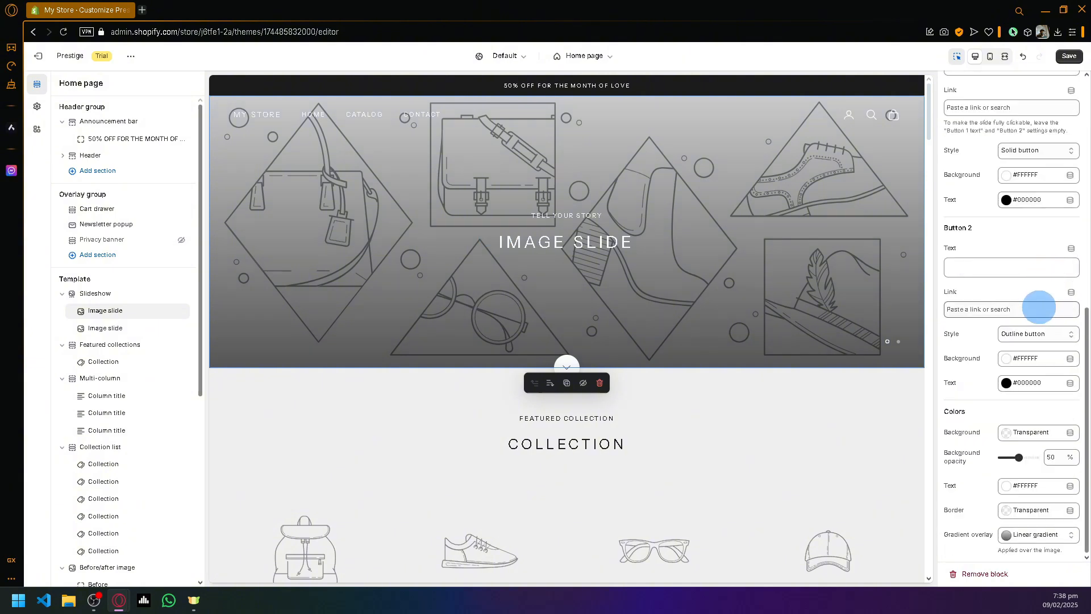
pyautogui.scroll(8, 1040, 312)
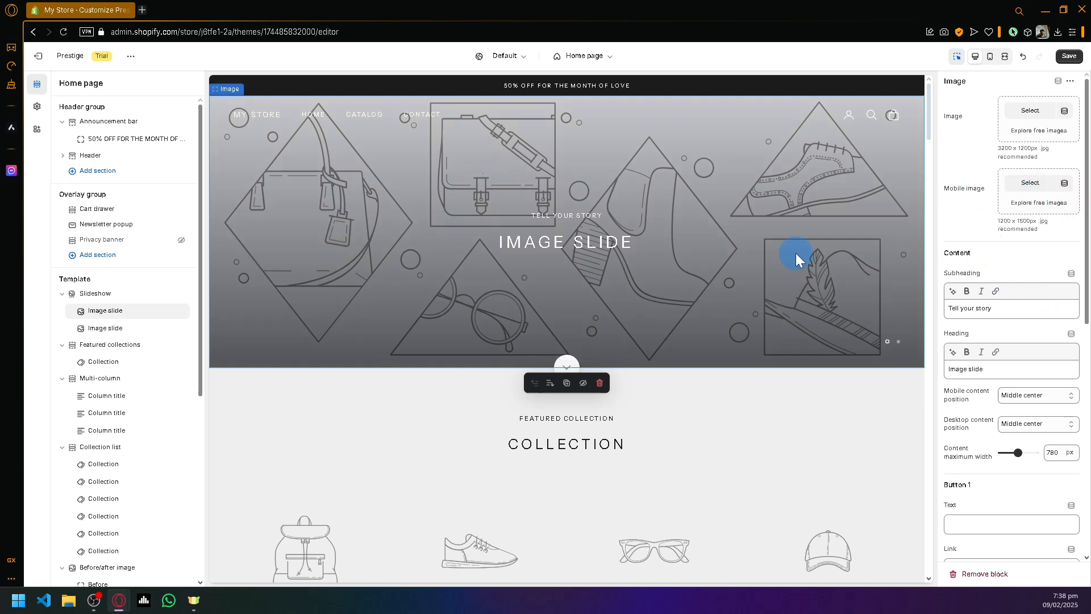
# Step: Set the first slide's image to the free Tech photo of a pug at a laptop
pyautogui.click(1065, 113)
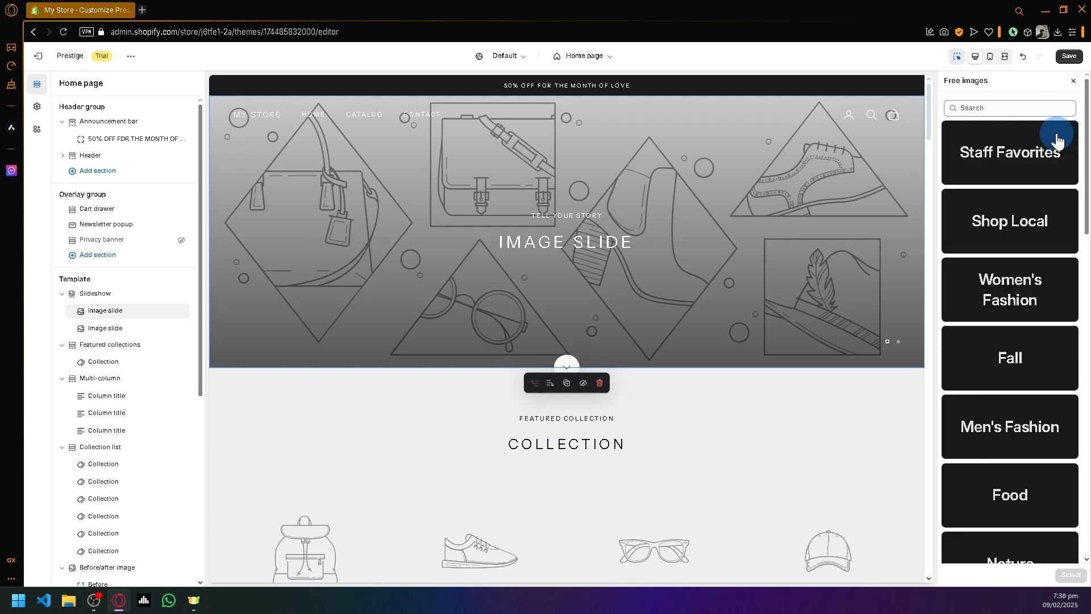
pyautogui.scroll(-12, 1032, 350)
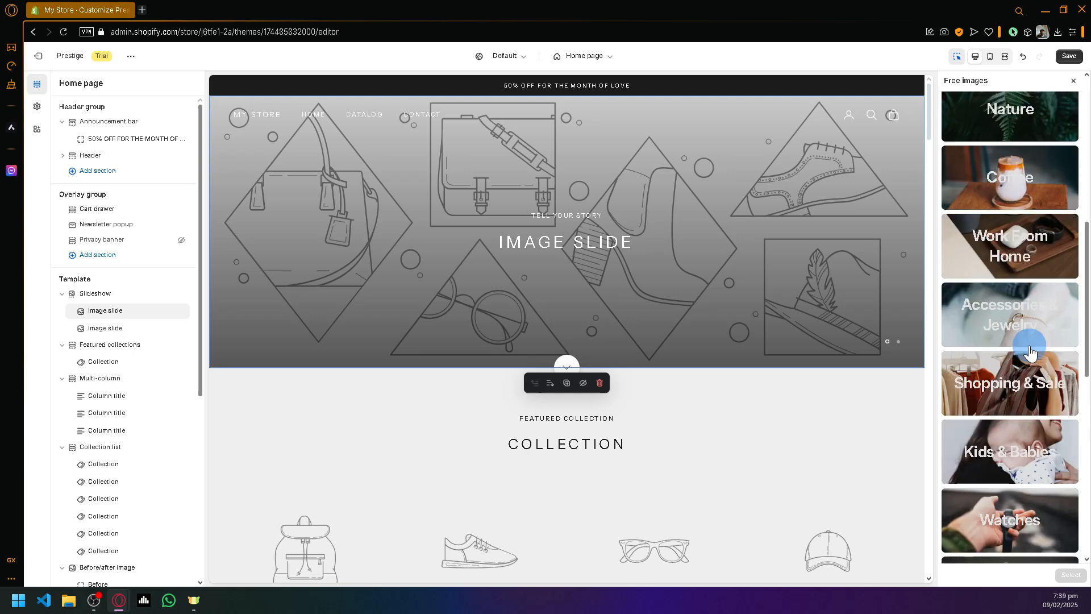
pyautogui.scroll(-2, 1030, 352)
pyautogui.click(1022, 241)
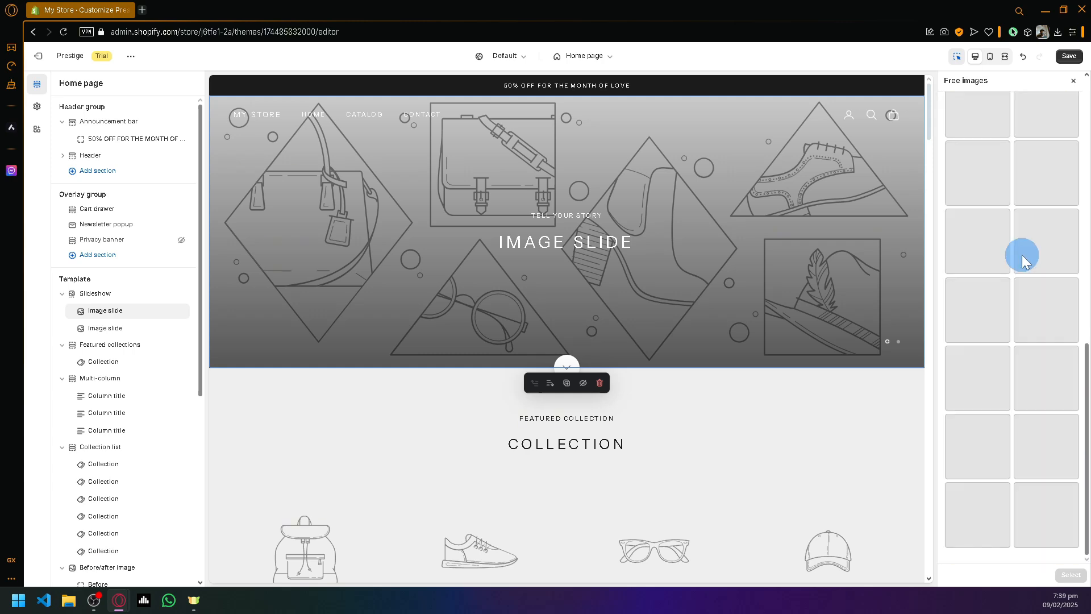
pyautogui.click(983, 183)
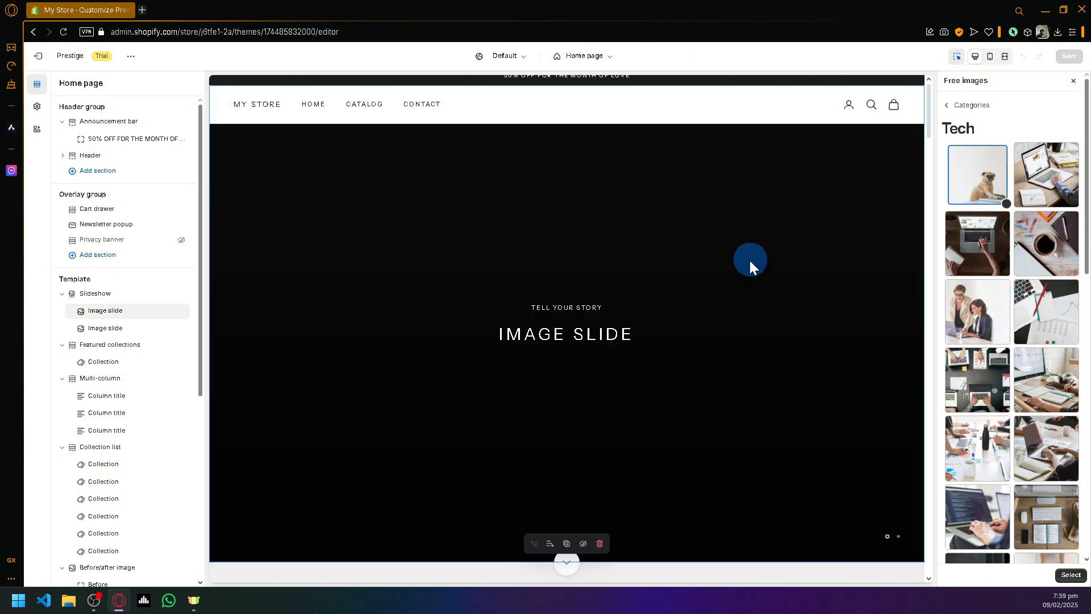
pyautogui.scroll(-1, 786, 271)
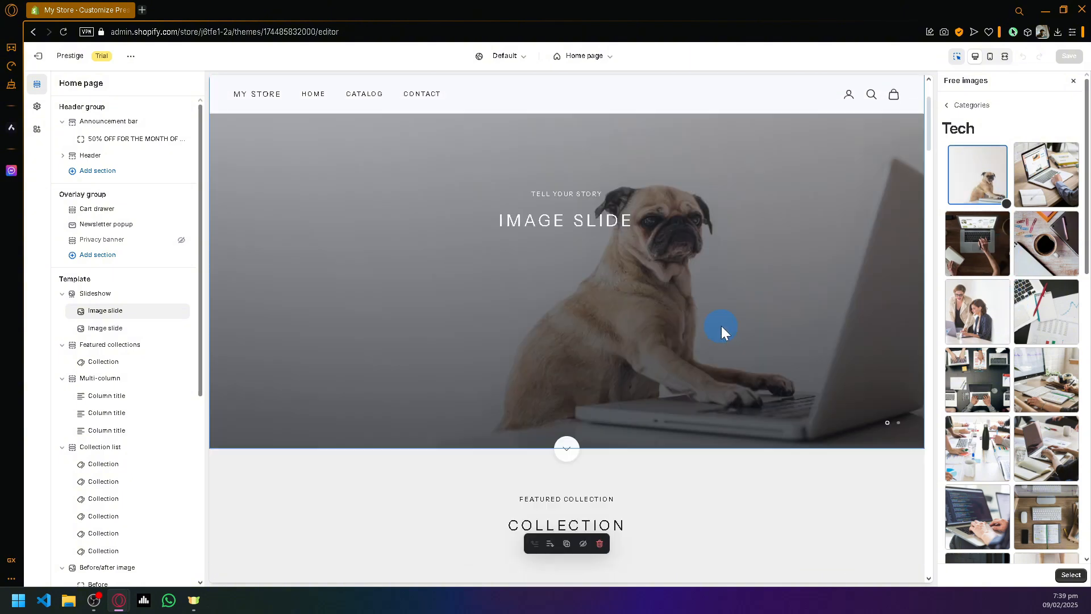
pyautogui.click(1068, 582)
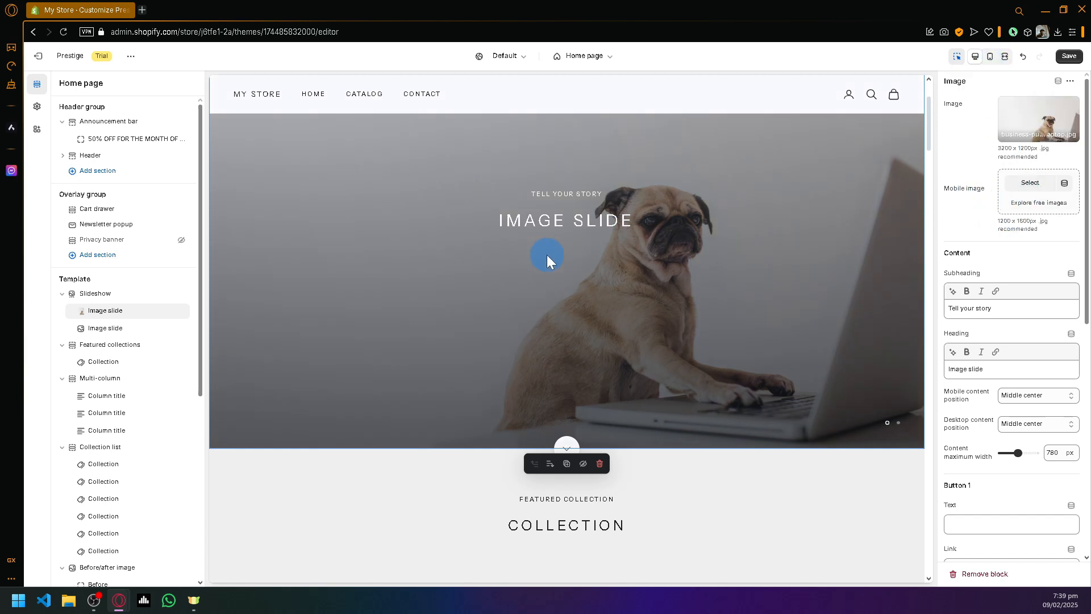
# Step: Switch the home page to the mobile preview and look over the slideshow and the sections below it
pyautogui.click(991, 57)
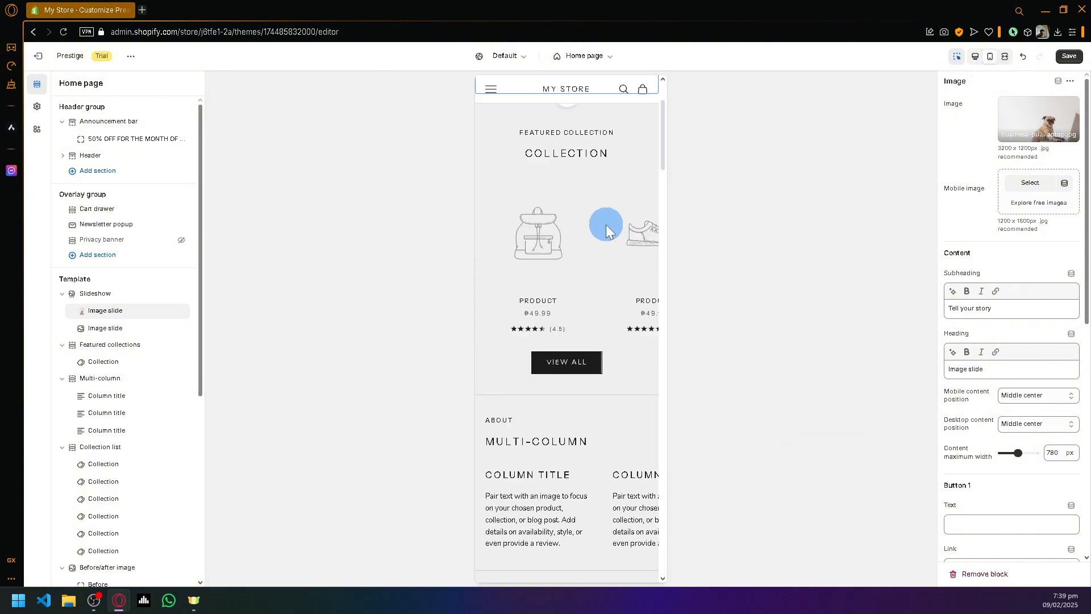
pyautogui.scroll(-5, 580, 254)
pyautogui.scroll(7, 581, 254)
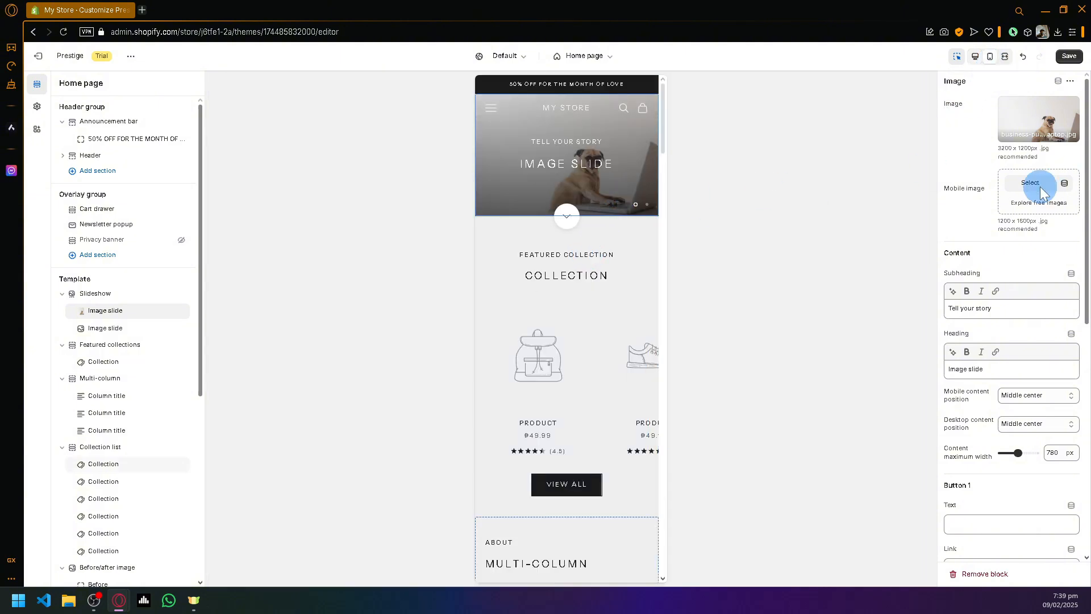
# Step: Try the free Tech photo of a glowing laptop on a black background as the first slide's mobile image
pyautogui.click(1016, 183)
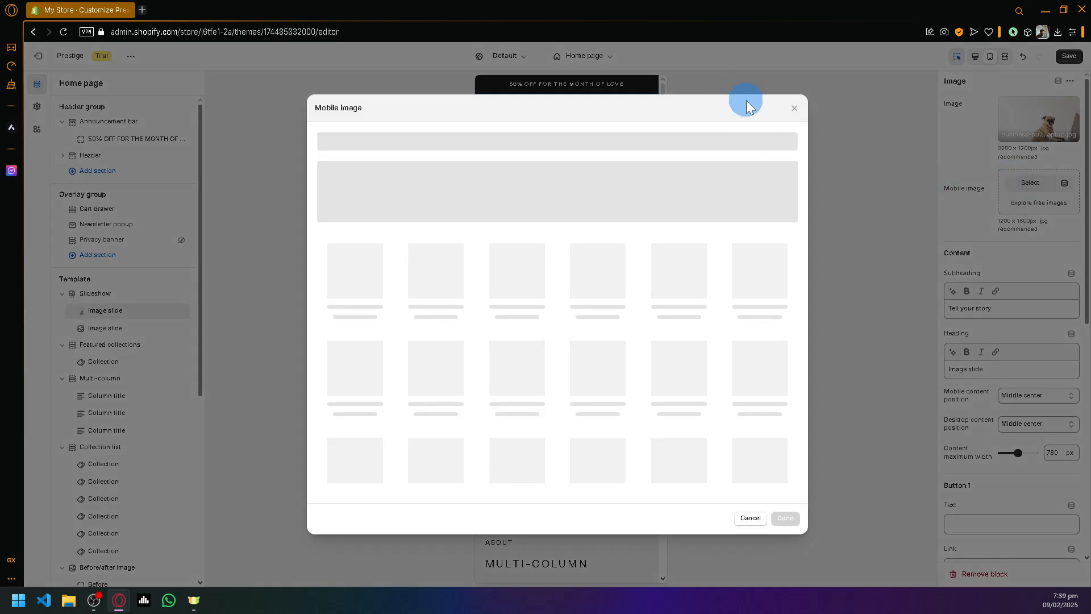
pyautogui.click(794, 108)
pyautogui.click(1039, 203)
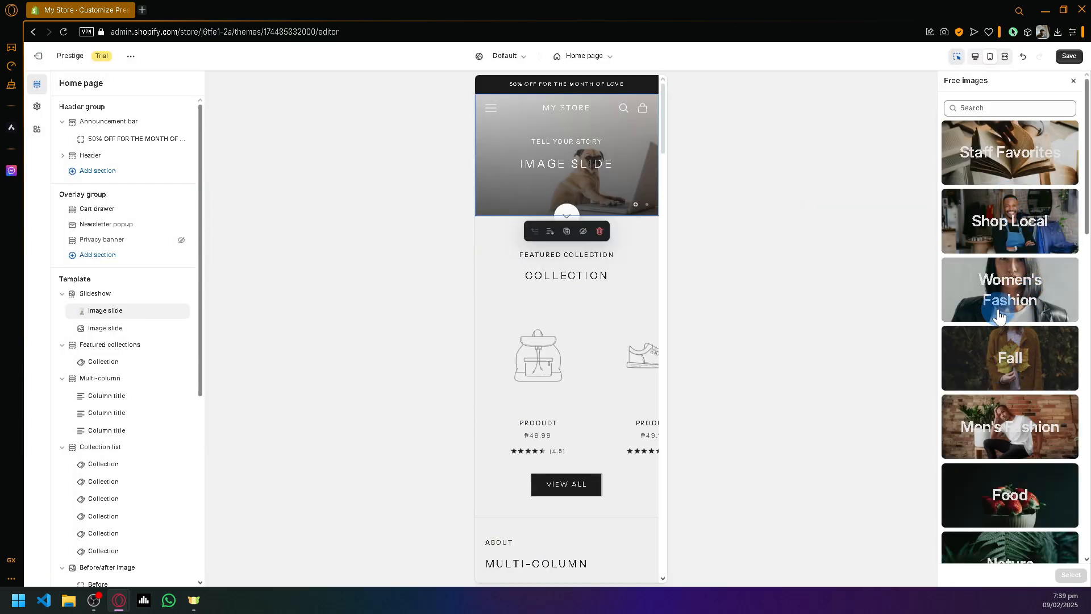
pyautogui.scroll(-6, 1004, 375)
pyautogui.scroll(-5, 1005, 355)
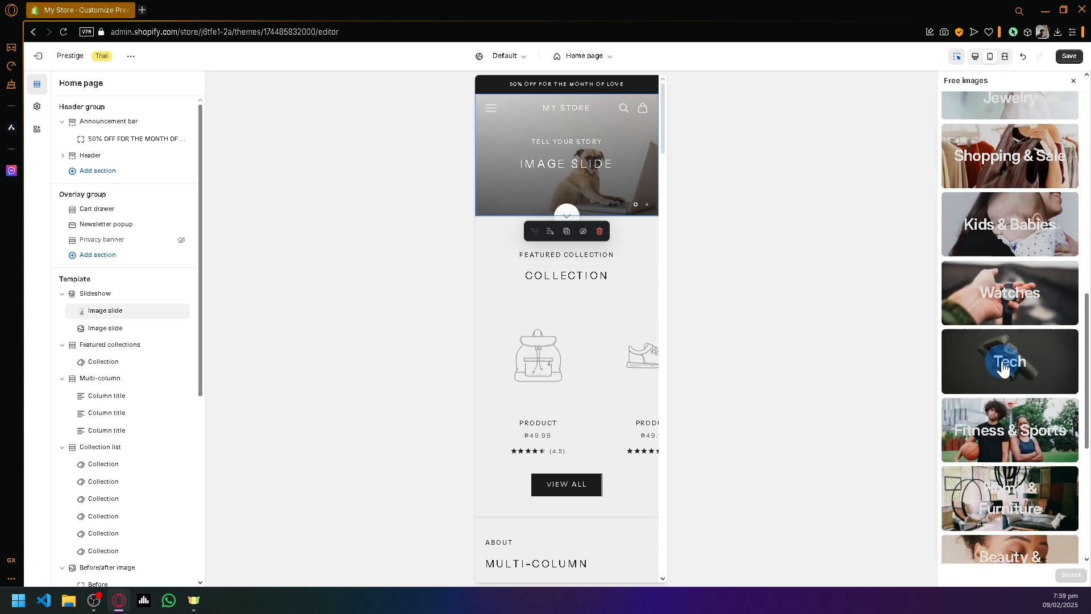
pyautogui.click(1014, 368)
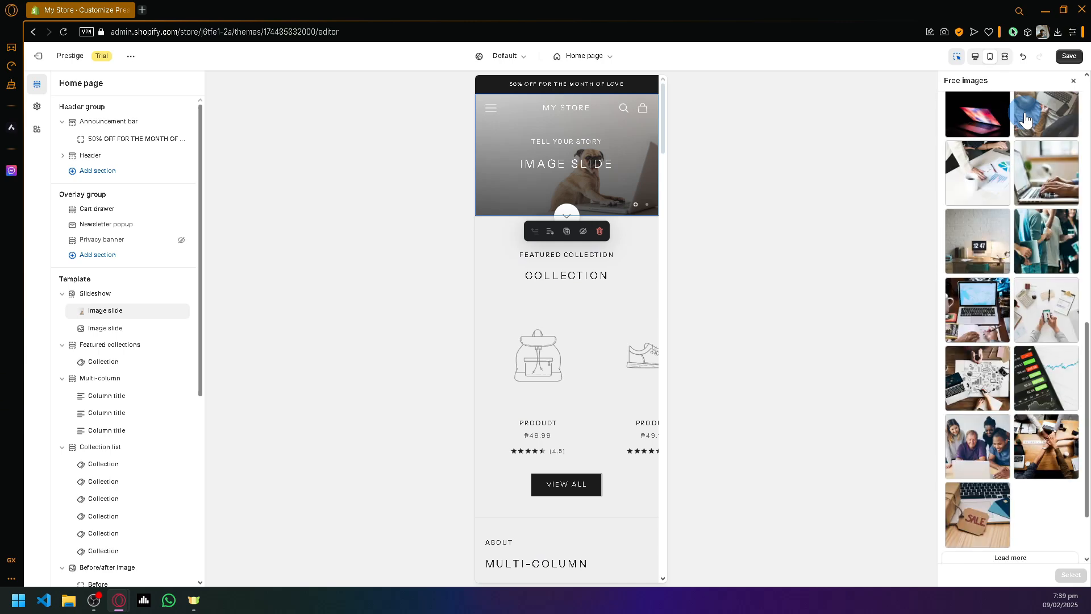
pyautogui.scroll(-3, 1010, 428)
pyautogui.click(1010, 463)
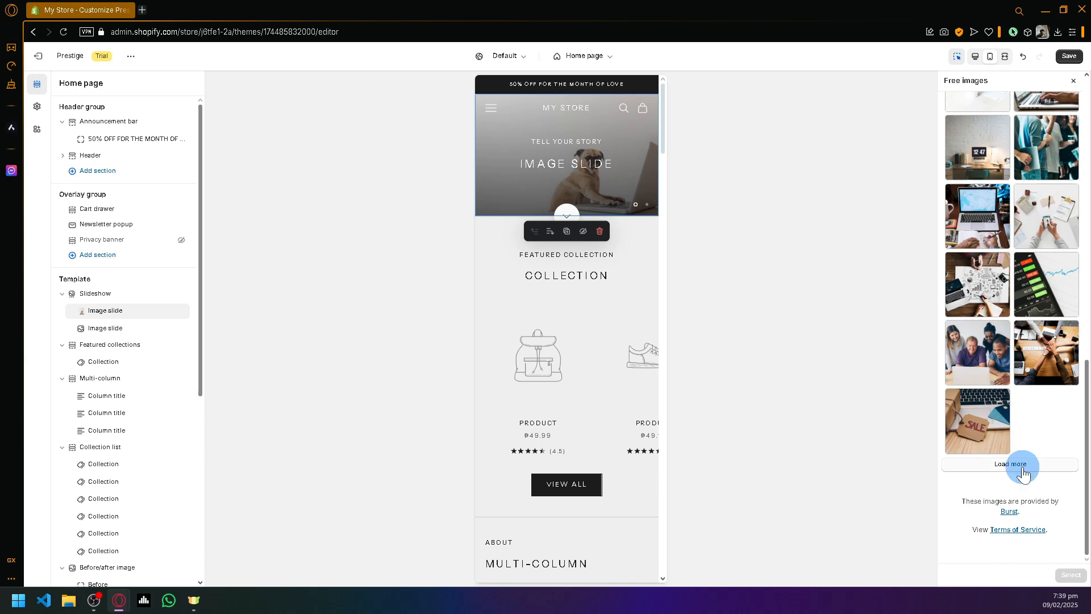
pyautogui.scroll(-1, 1012, 263)
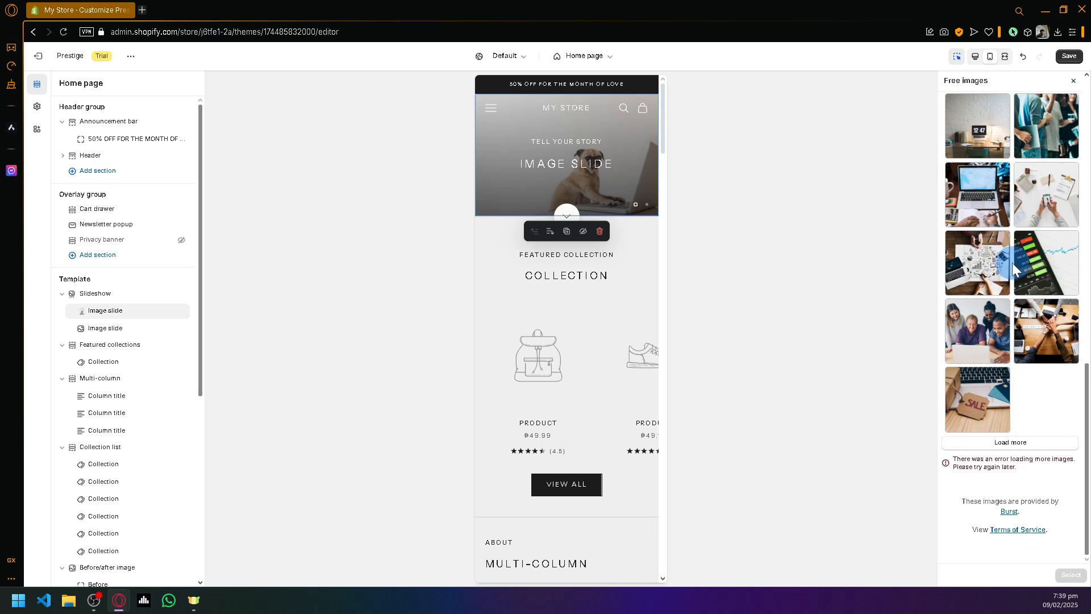
pyautogui.click(1035, 447)
pyautogui.scroll(4, 1010, 326)
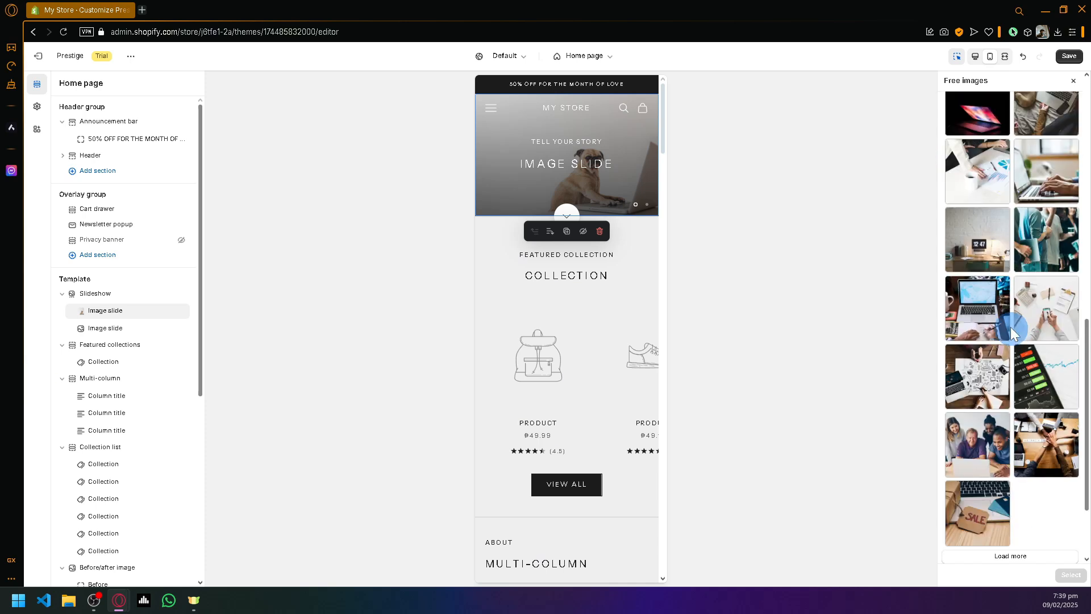
pyautogui.click(963, 242)
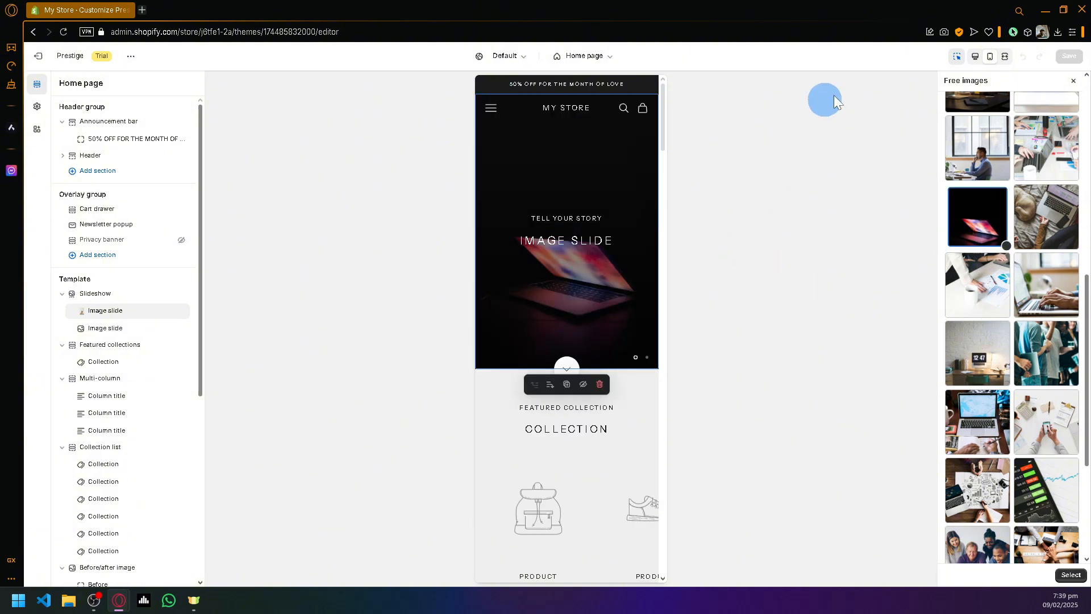
# Step: Compare the slide in the desktop and mobile previews, ending on desktop, and close the free images without confirming the selection
pyautogui.click(977, 58)
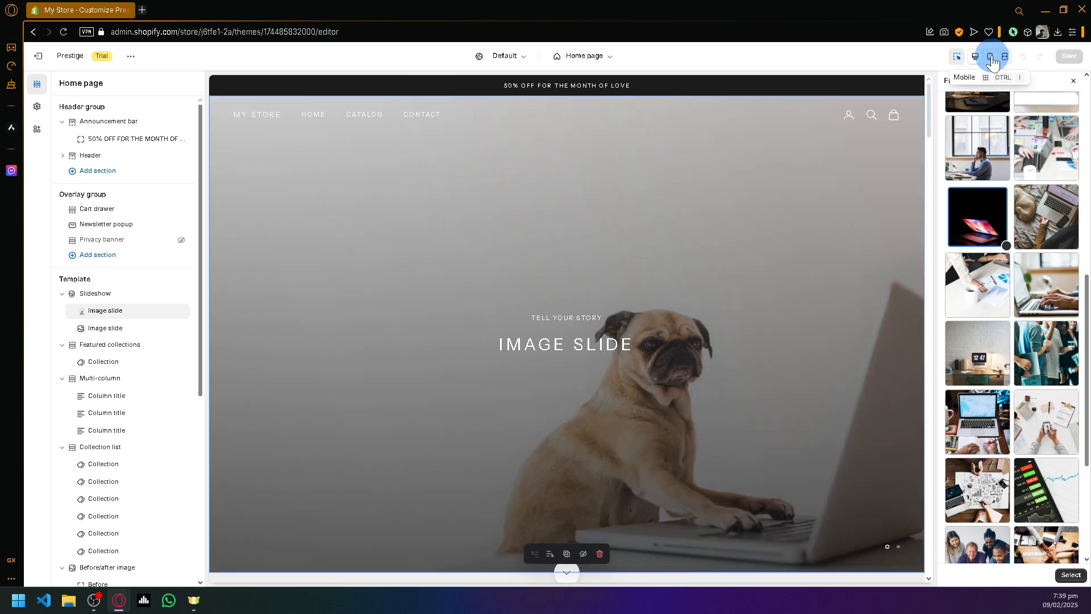
pyautogui.click(992, 62)
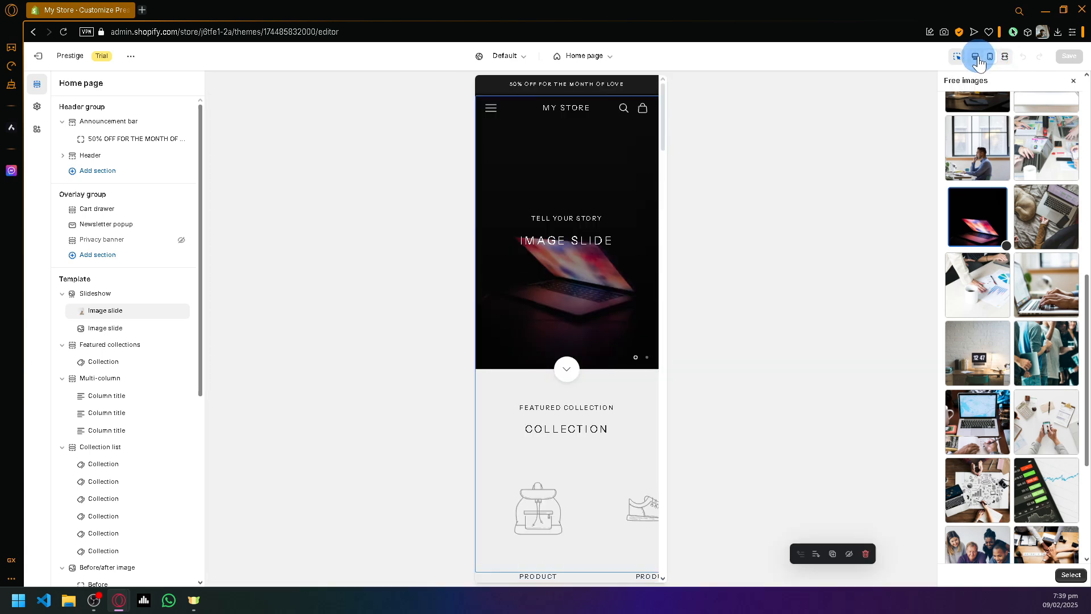
pyautogui.click(976, 57)
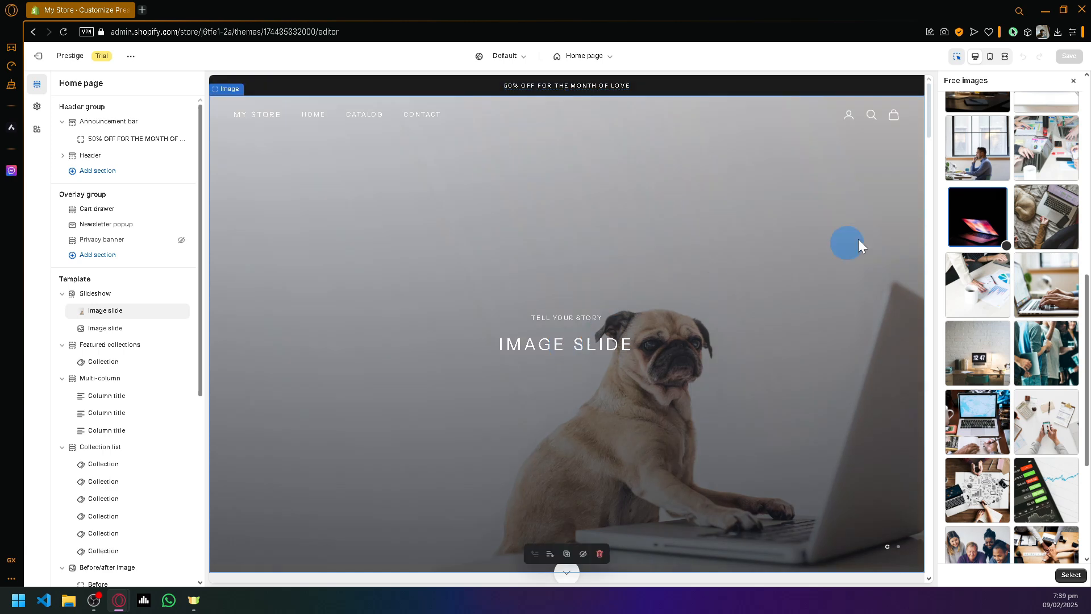
pyautogui.click(1073, 80)
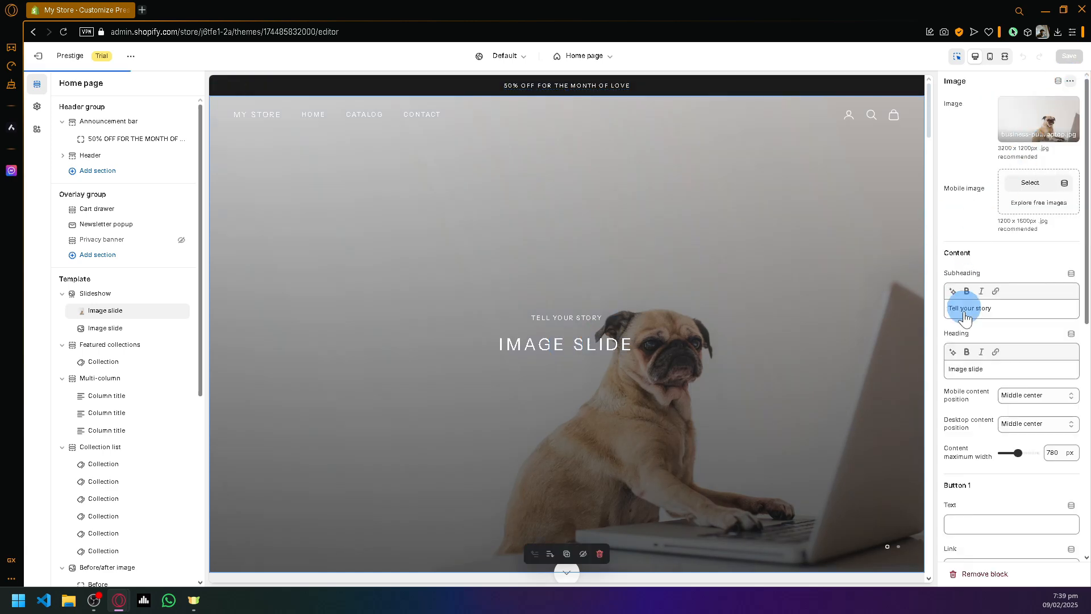
# Step: Change the first slide's heading to "TECH OF THE FUTURE"
pyautogui.moveTo(990, 308); pyautogui.dragTo(935, 315)
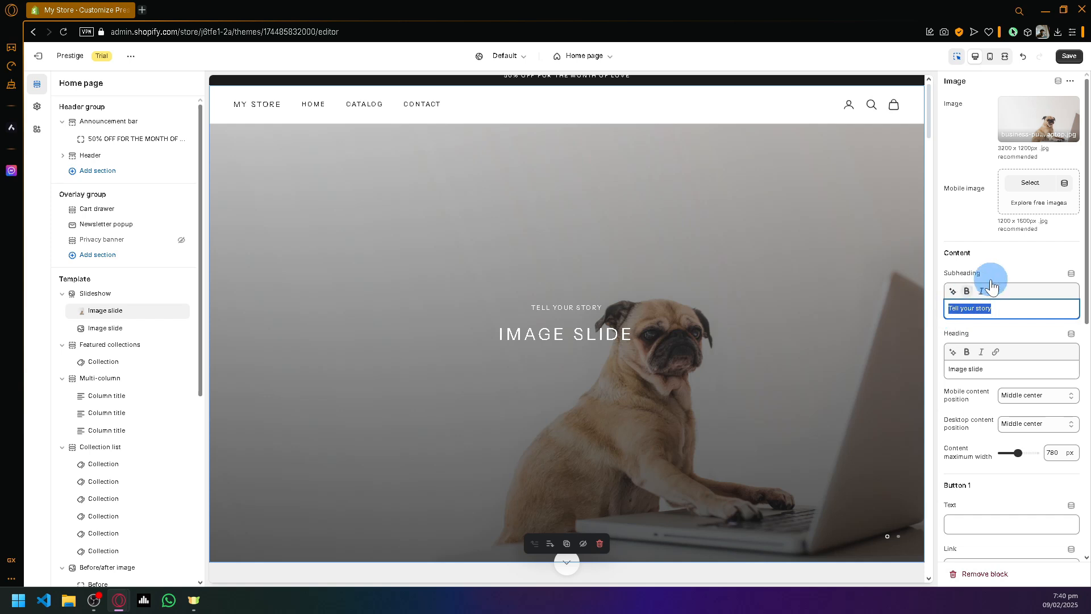
pyautogui.click(992, 369)
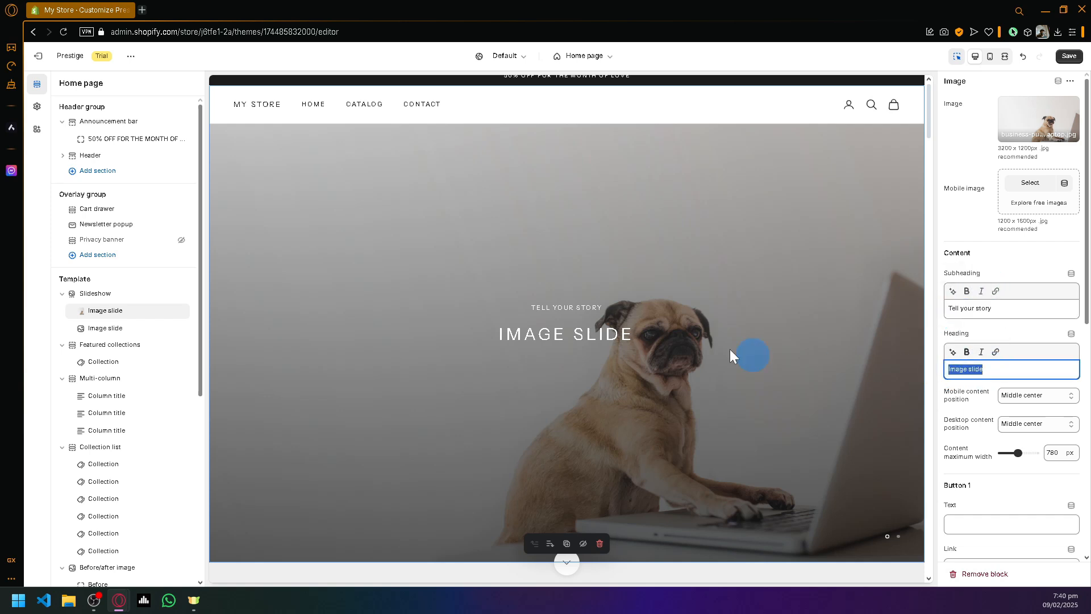
pyautogui.scroll(-2, 730, 349)
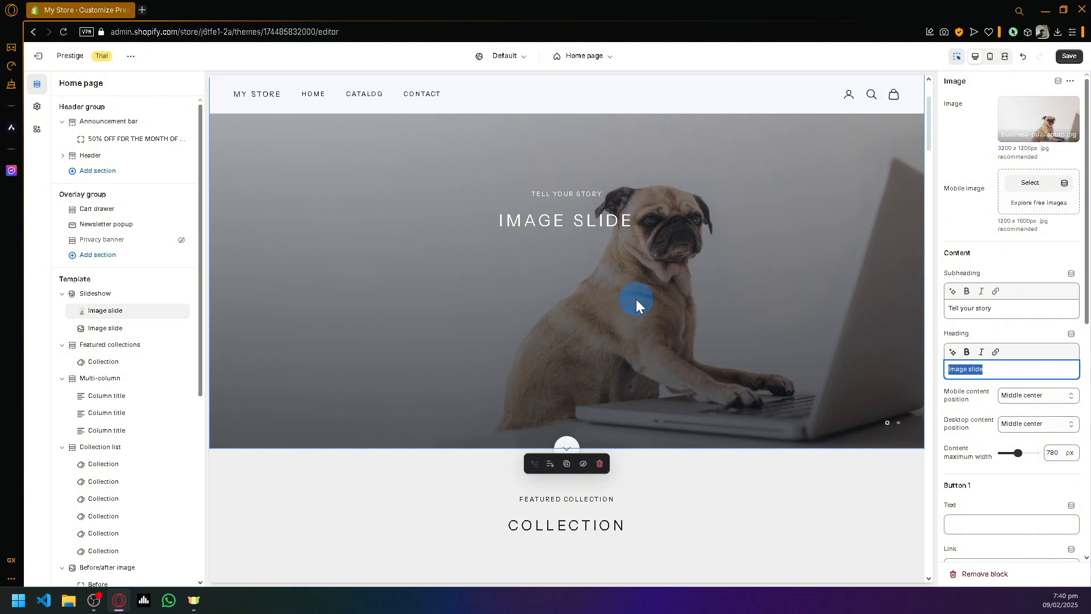
pyautogui.write('TECH')
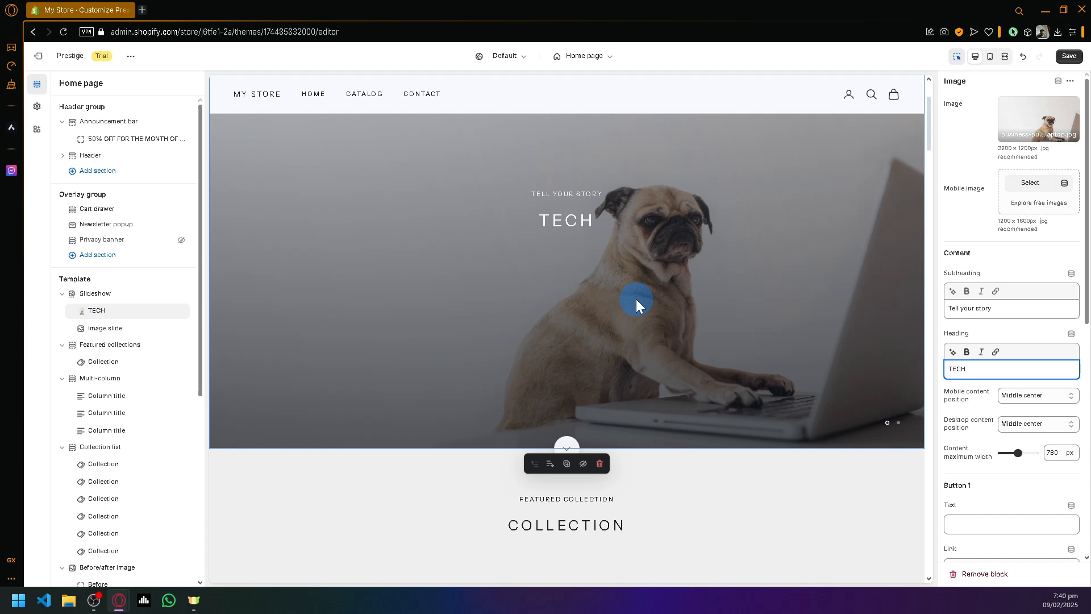
pyautogui.write(' FO THE FUTURE')
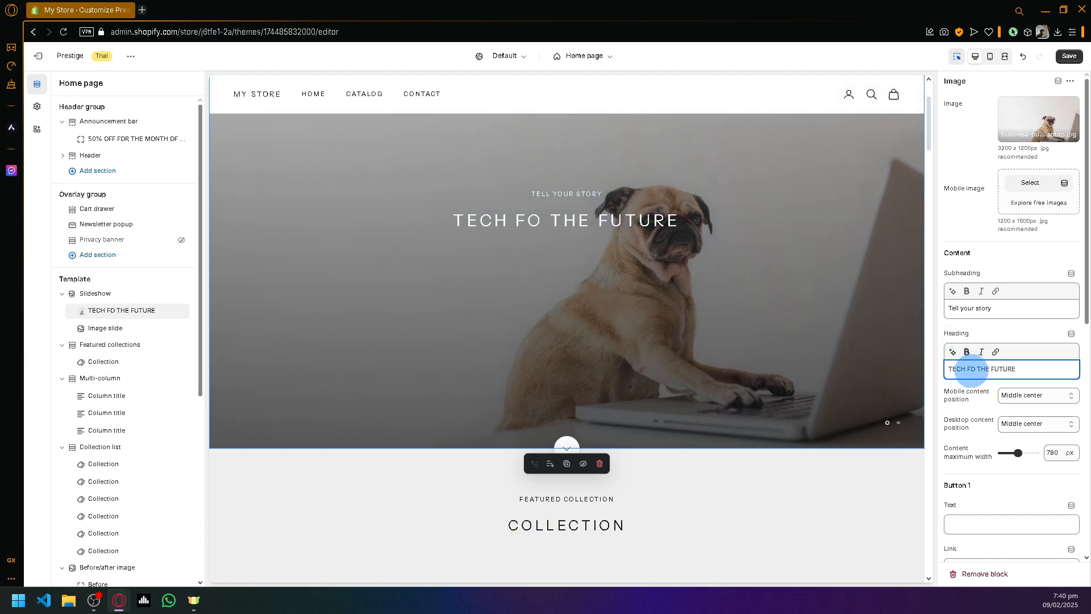
pyautogui.press('BackSpace')
pyautogui.press('BackSpace')
pyautogui.press('BackSpace')
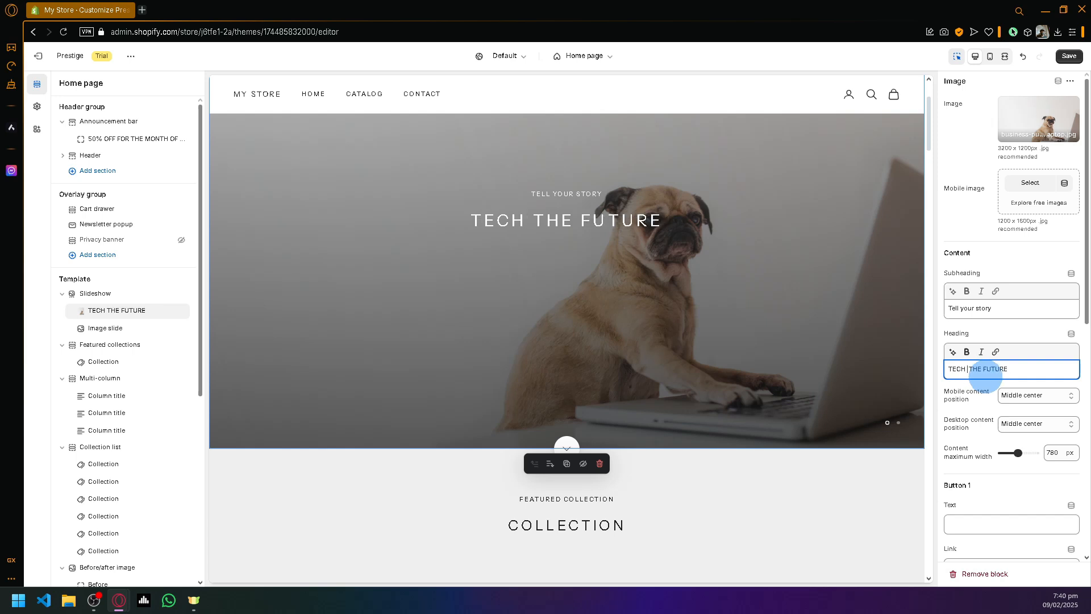
pyautogui.write('OF')
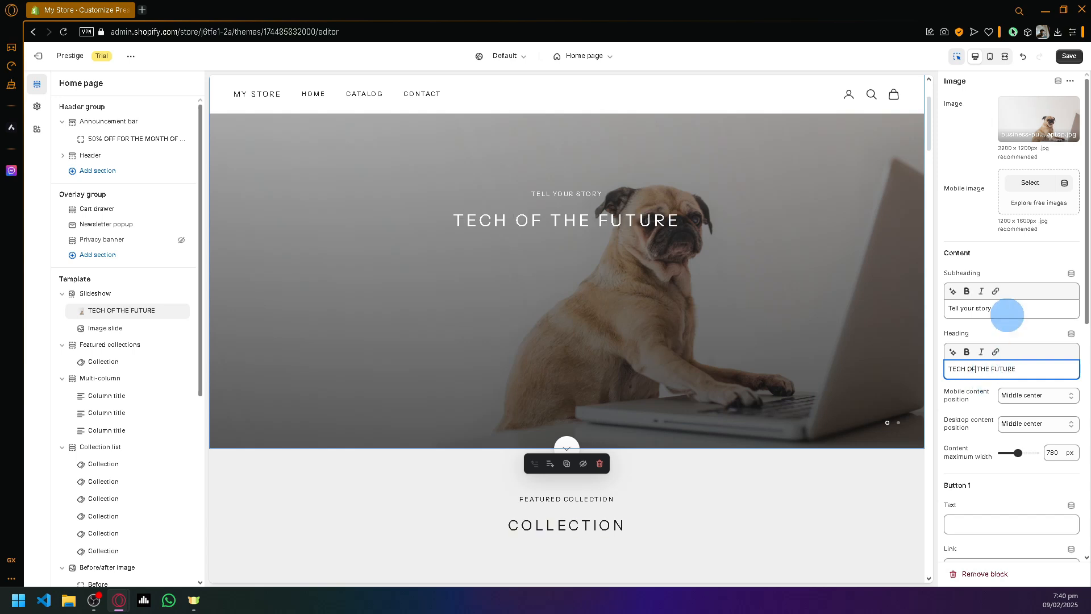
# Step: Replace the first slide's subheading with "We will guide you"
pyautogui.moveTo(1004, 312); pyautogui.dragTo(938, 309)
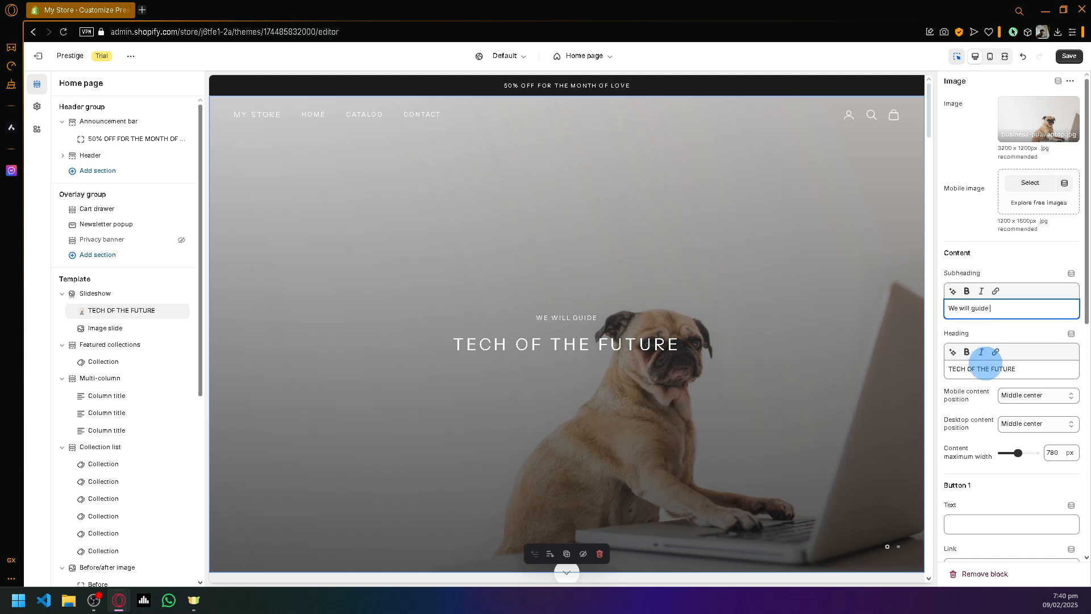
pyautogui.click(1009, 268)
pyautogui.scroll(-1, 596, 312)
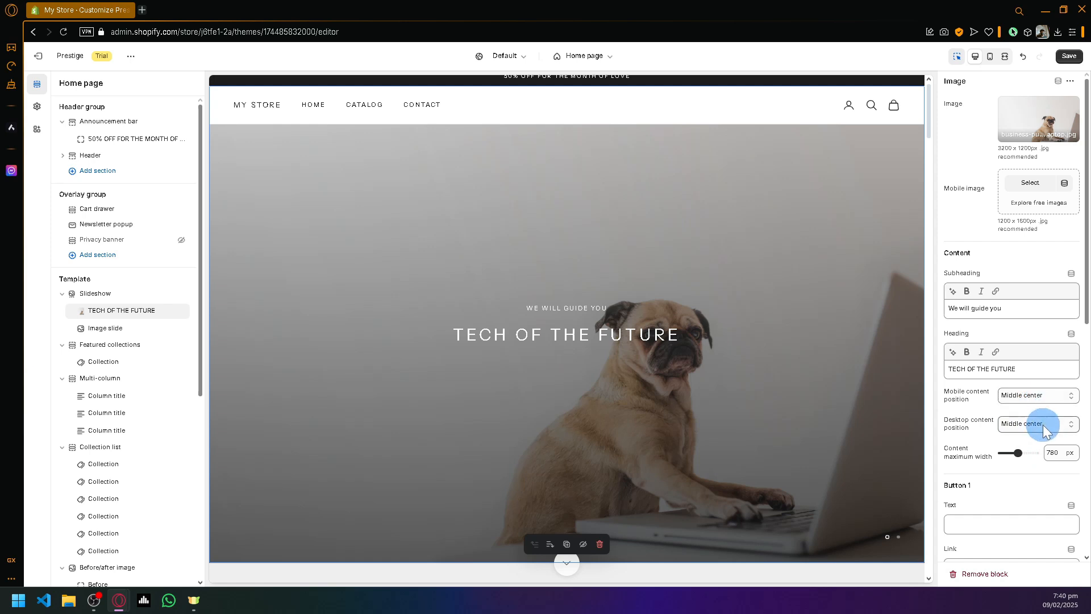
# Step: Try the Top left and Top center desktop content positions on the first slide, ending on Middle center
pyautogui.click(1042, 425)
pyautogui.click(1043, 442)
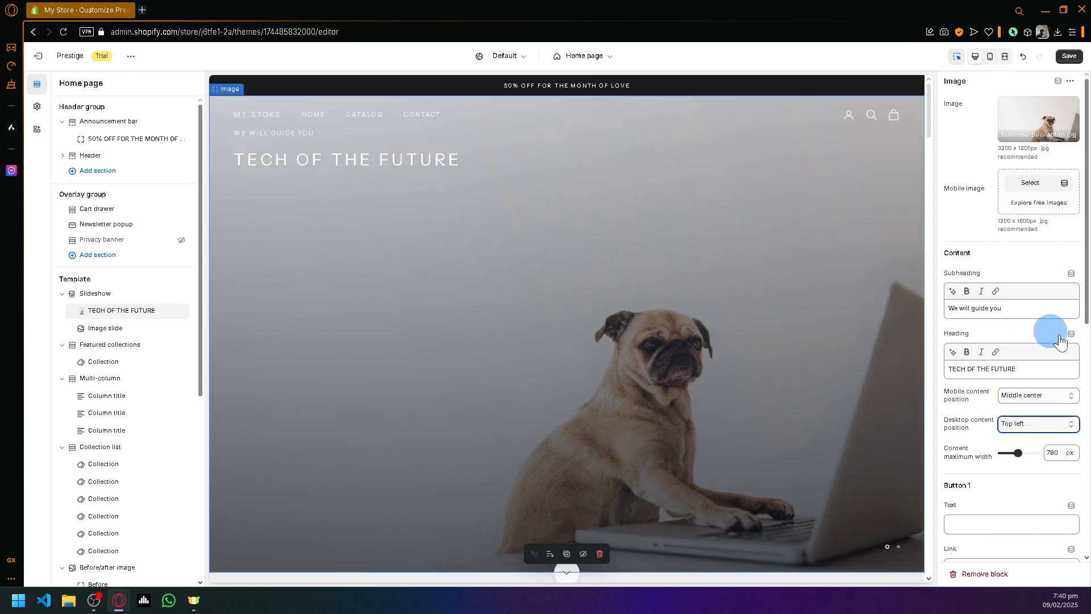
pyautogui.click(1043, 426)
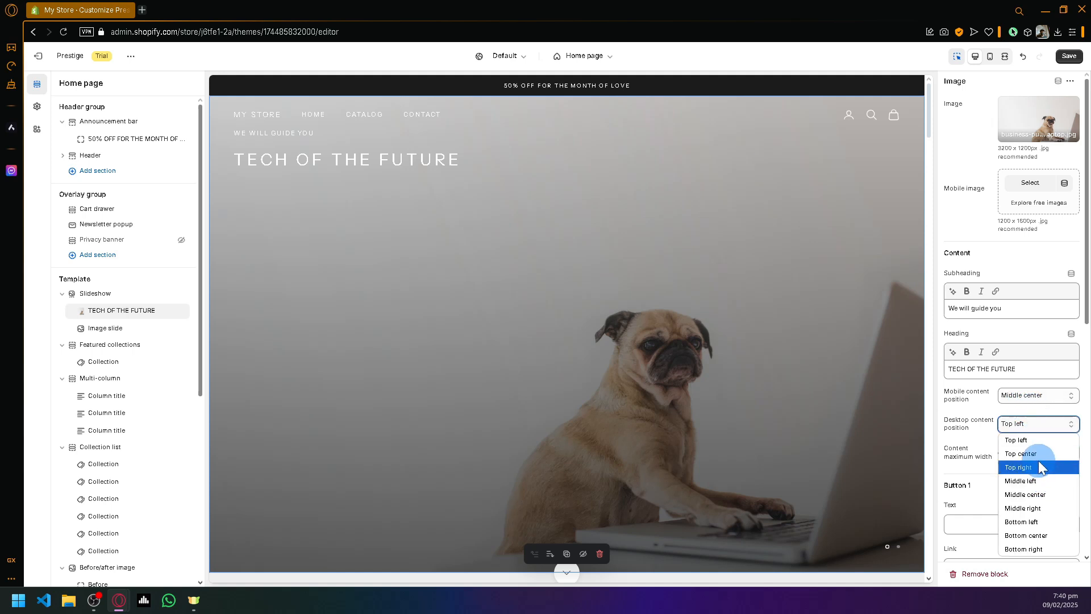
pyautogui.click(1039, 453)
pyautogui.click(1040, 423)
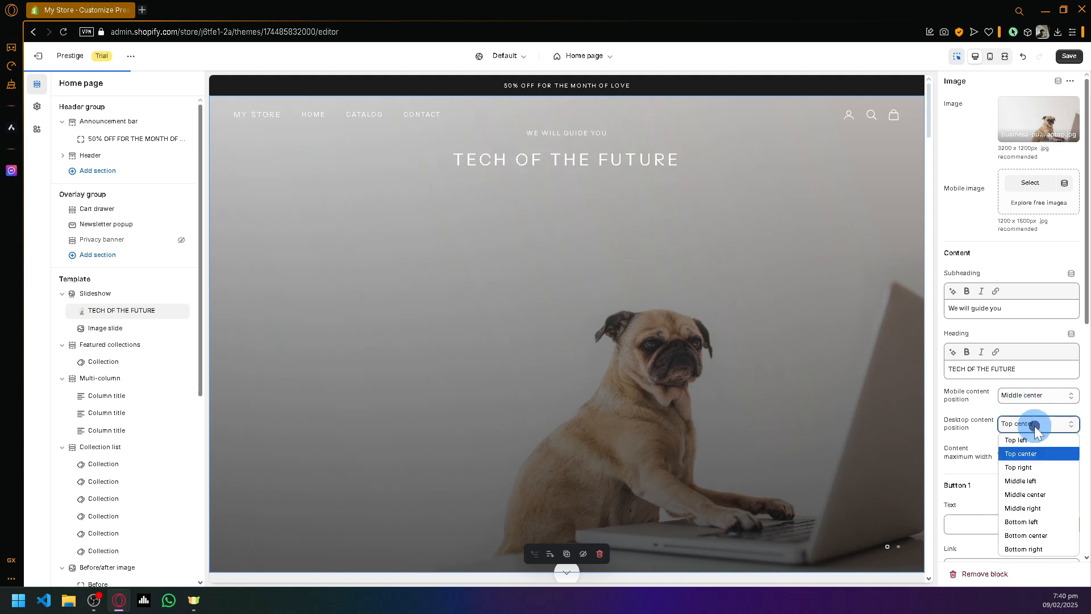
pyautogui.click(1037, 494)
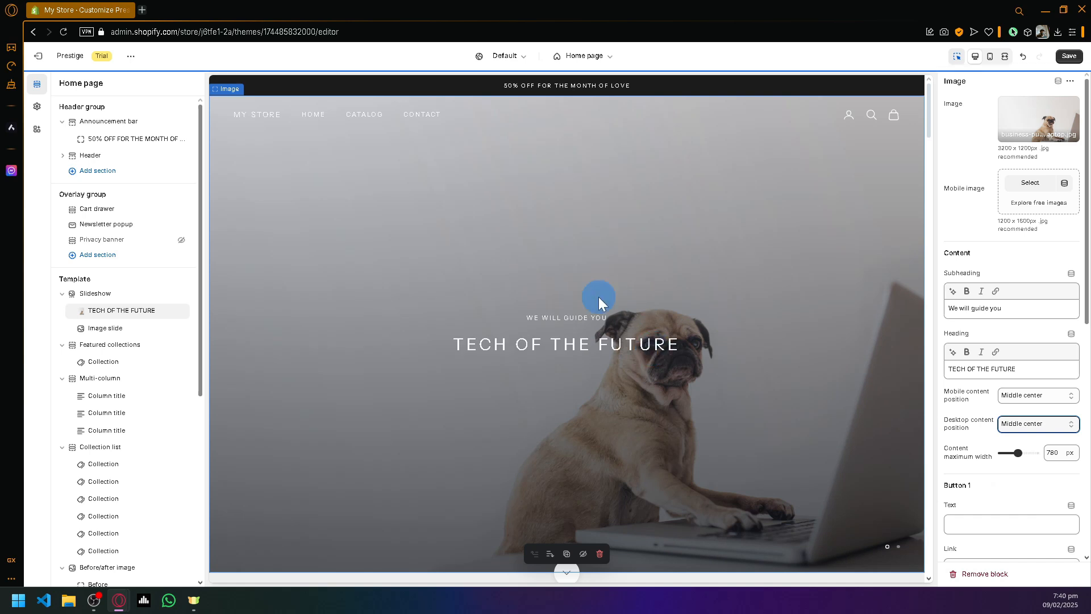
# Step: Examine the slideshow in the preview, the second slide's settings and the Featured collections section's settings
pyautogui.scroll(-3, 598, 296)
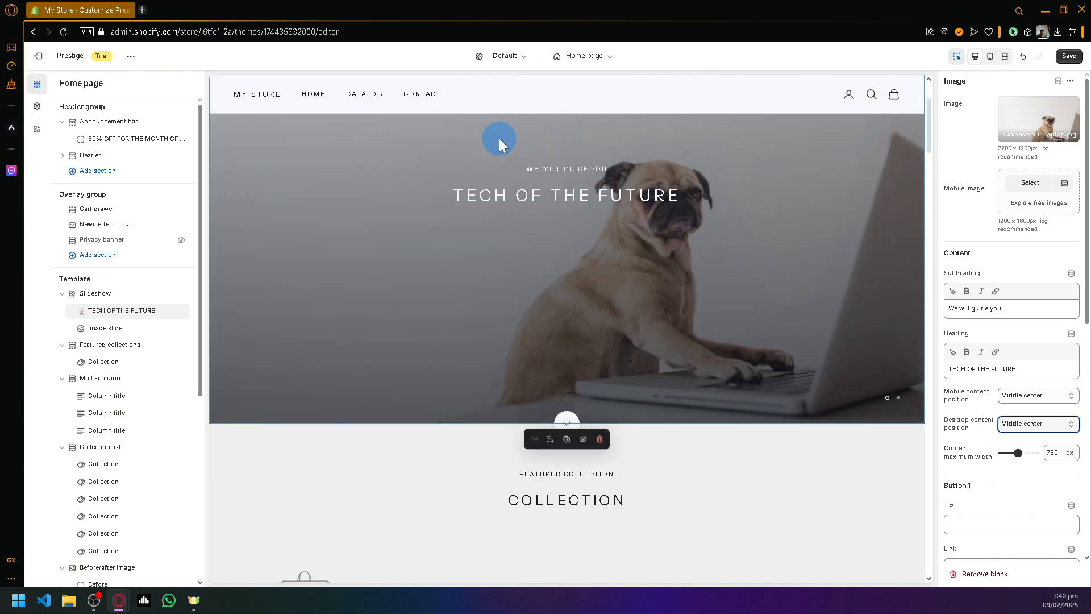
pyautogui.scroll(-1, 596, 261)
pyautogui.scroll(1, 901, 393)
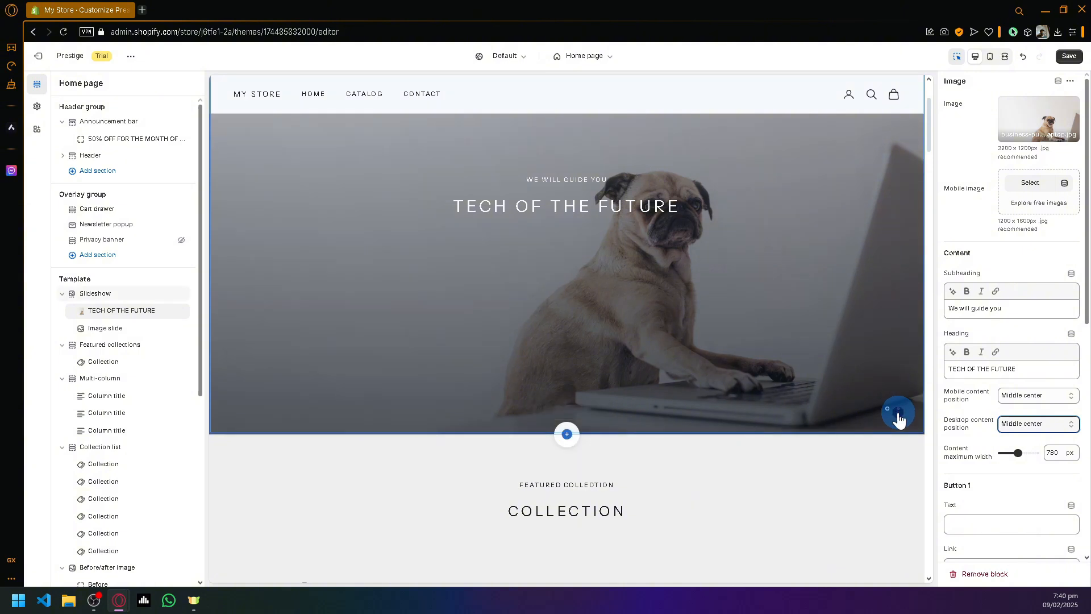
pyautogui.click(899, 409)
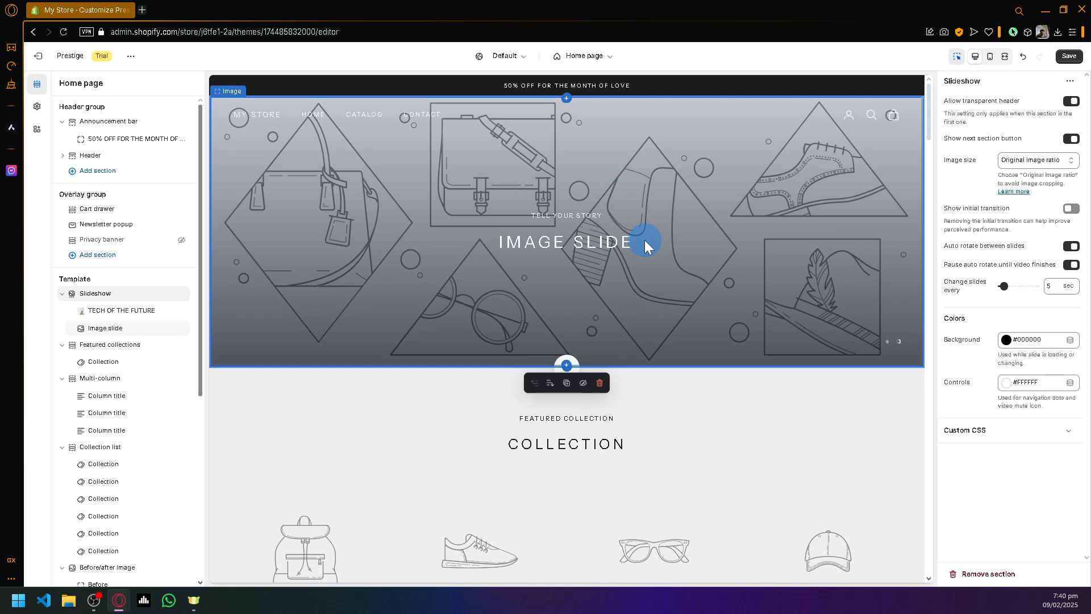
pyautogui.click(671, 245)
pyautogui.click(697, 245)
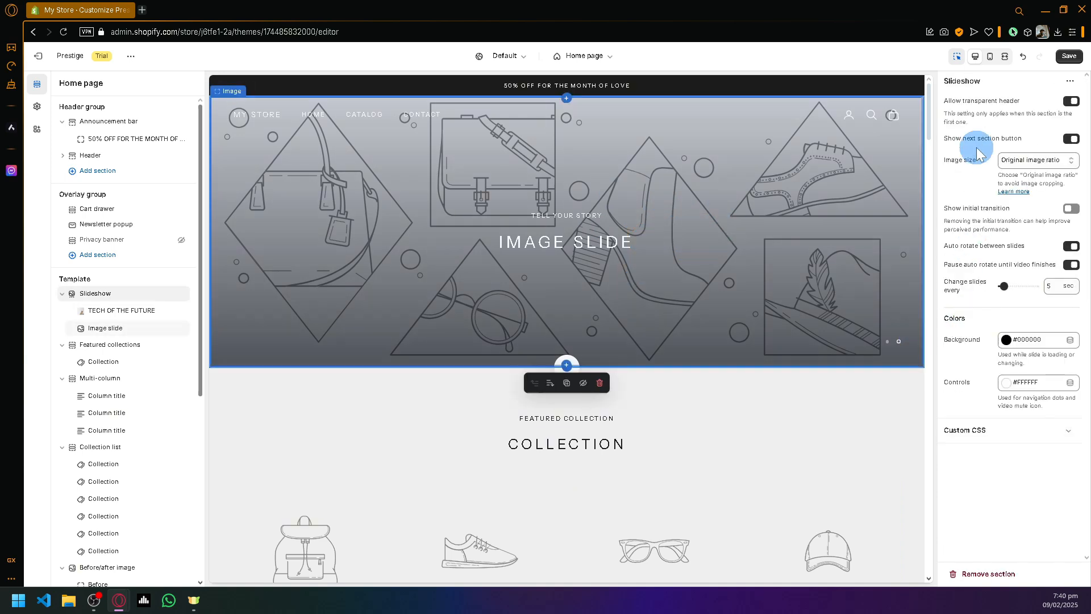
pyautogui.click(816, 209)
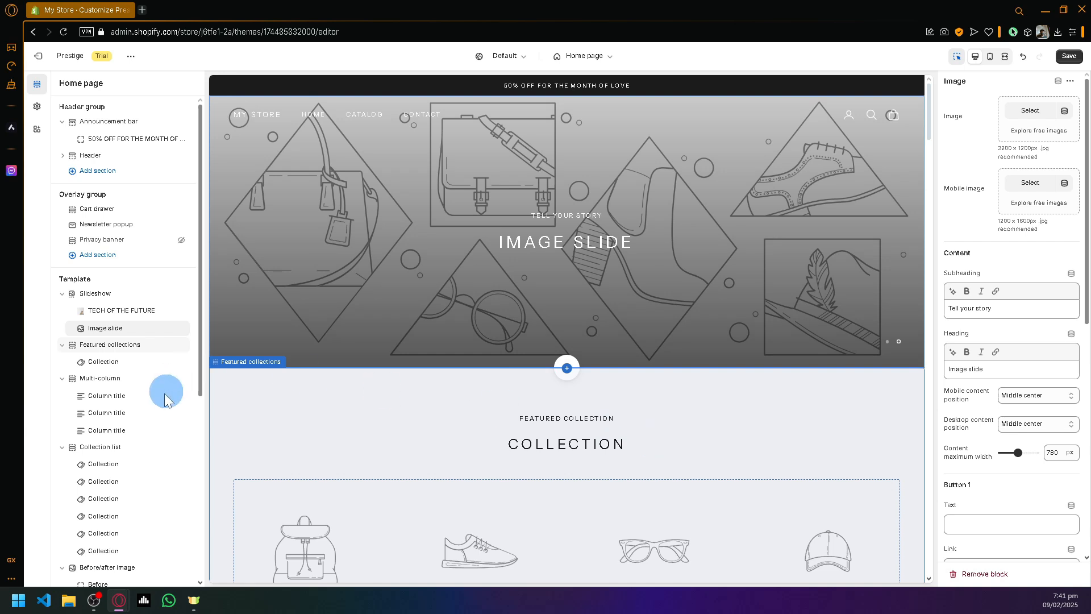
pyautogui.click(114, 345)
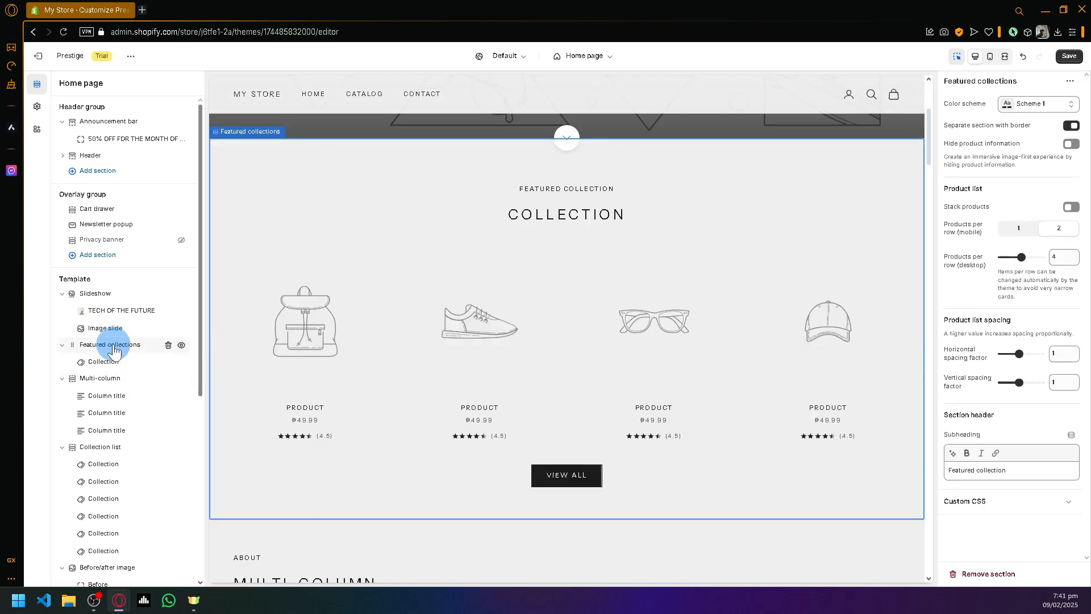
# Step: Add a Video block to the slideshow ahead of the "TECH OF THE FUTURE" slide
pyautogui.click(89, 296)
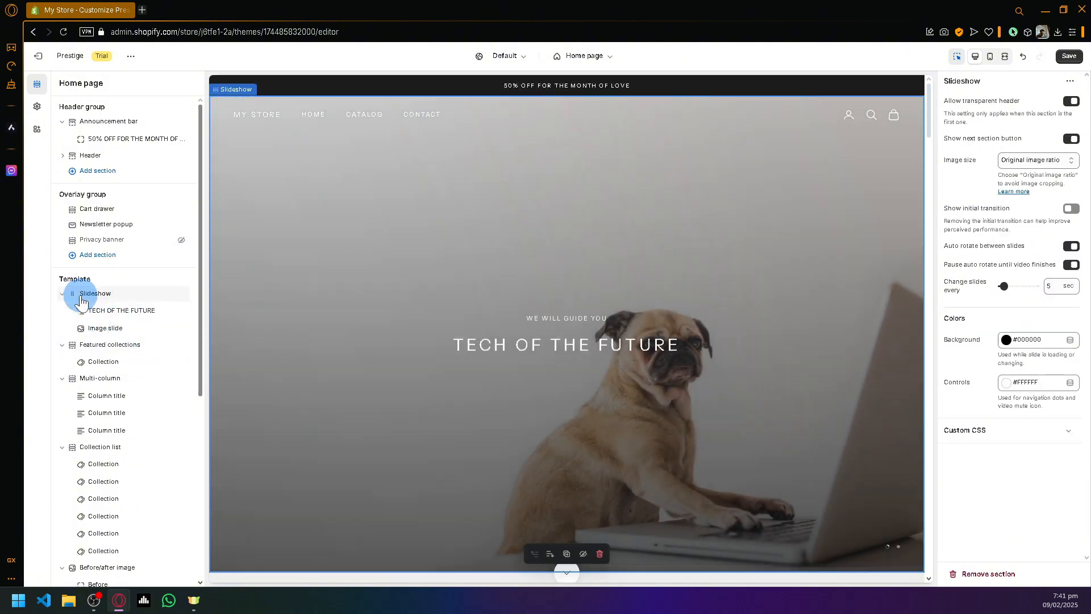
pyautogui.scroll(-2, 100, 310)
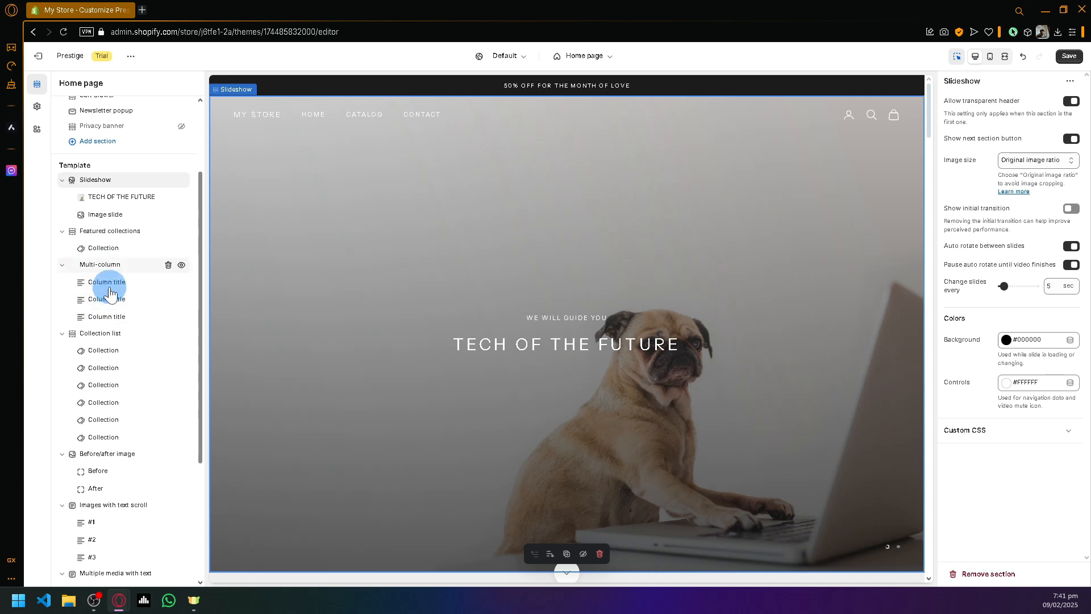
pyautogui.scroll(2, 120, 228)
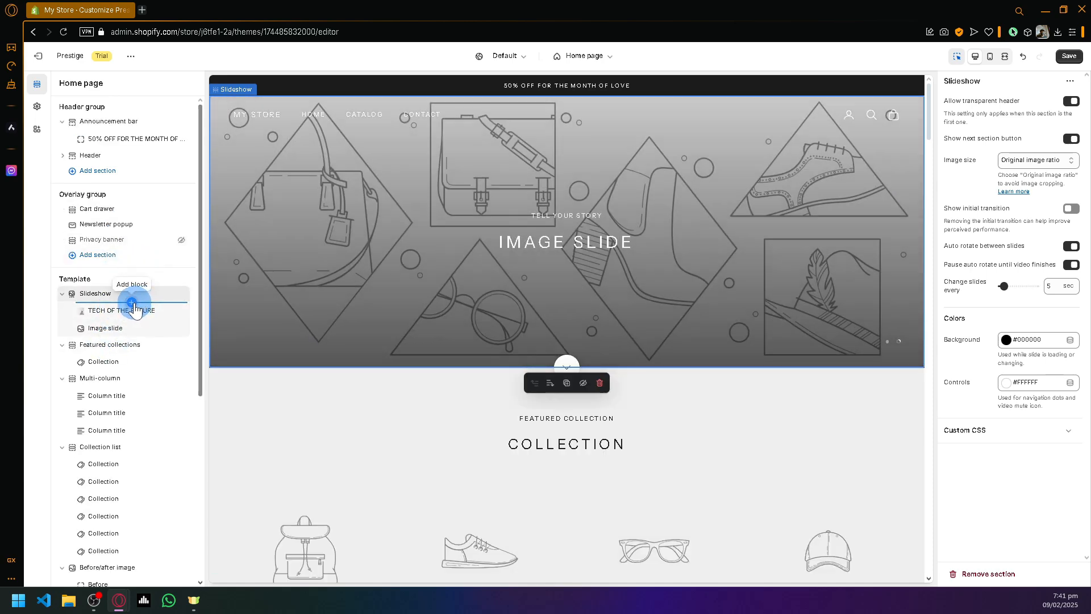
pyautogui.click(132, 302)
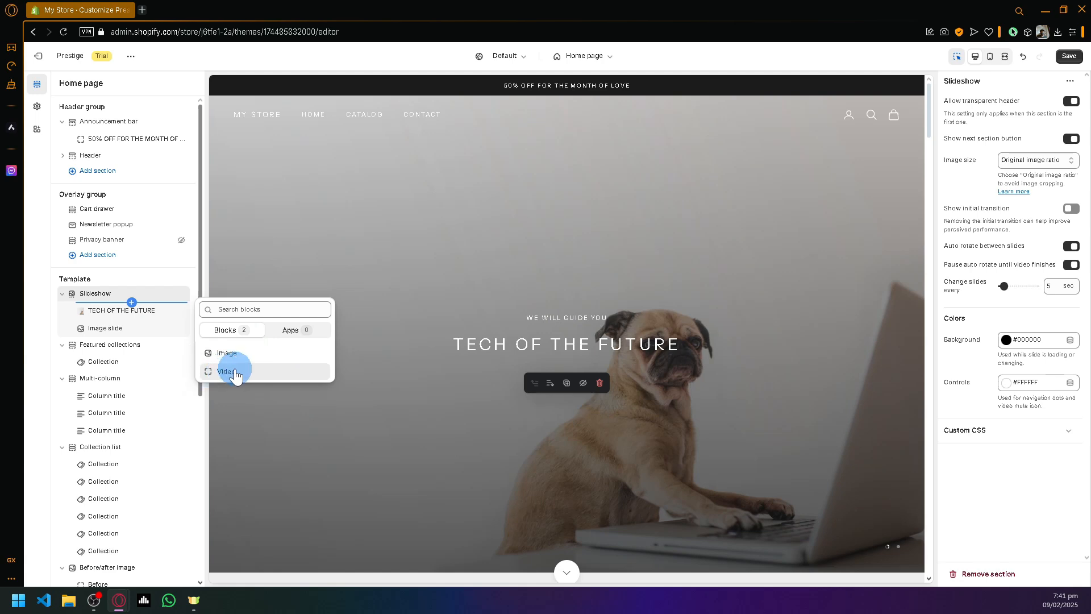
pyautogui.click(228, 371)
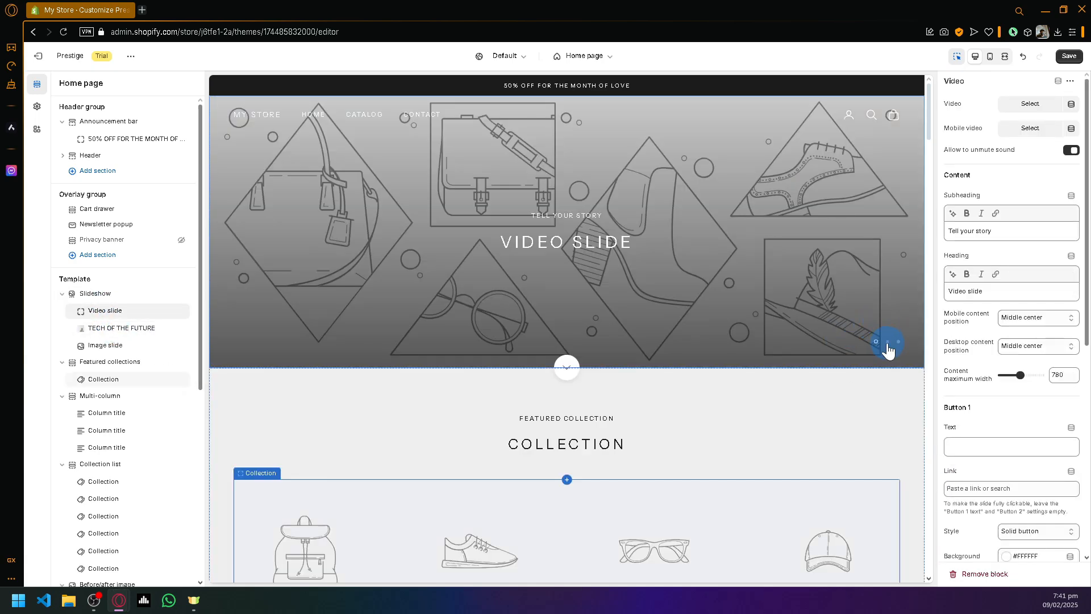
pyautogui.click(875, 359)
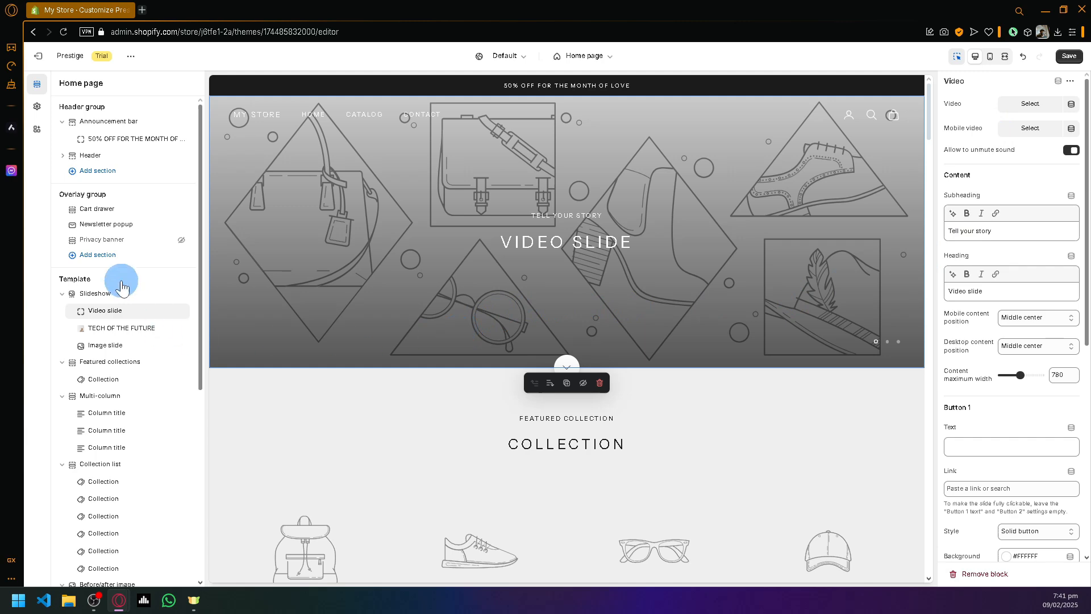
# Step: Try a second Collection block in the Featured collections section and remove it again
pyautogui.click(111, 364)
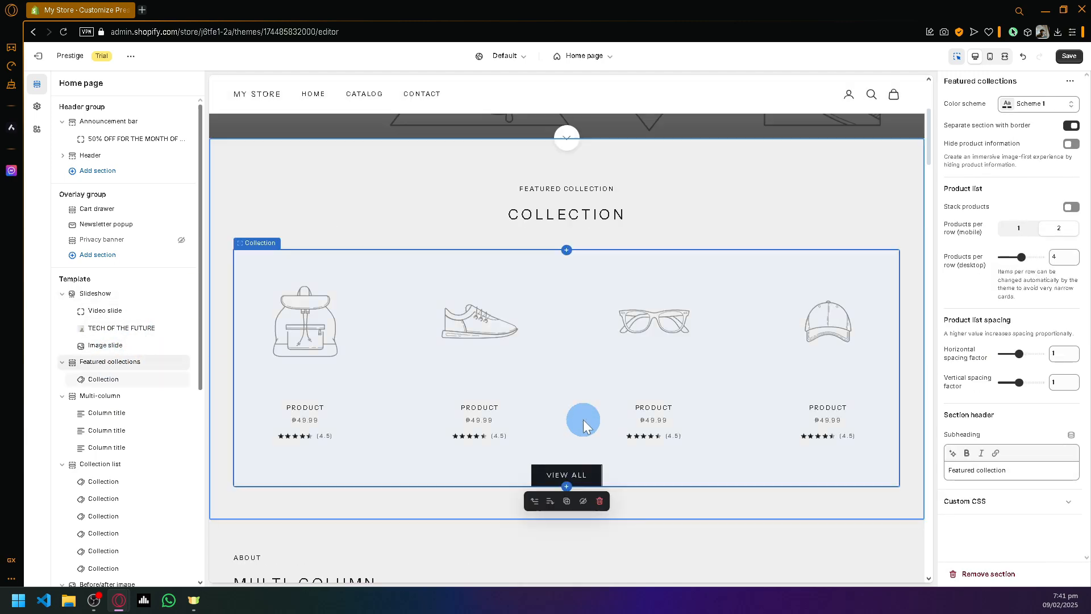
pyautogui.click(62, 361)
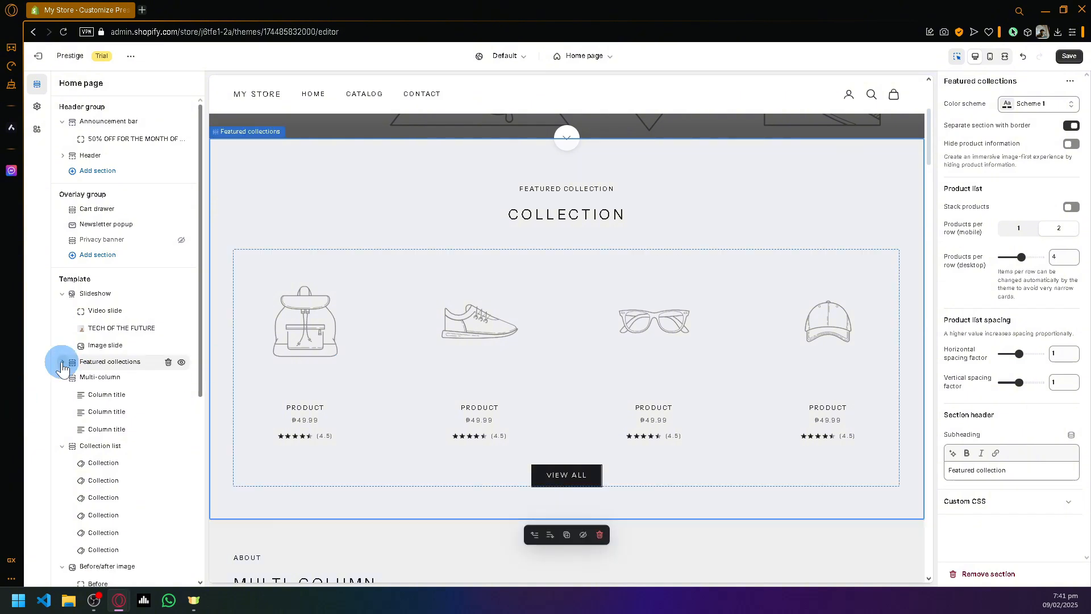
pyautogui.click(62, 362)
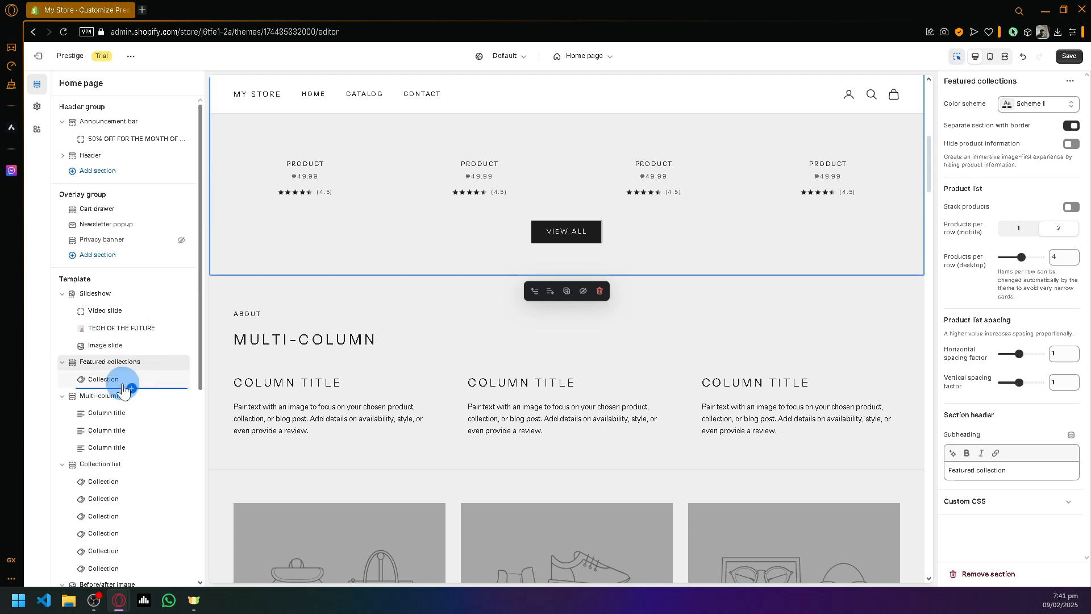
pyautogui.click(123, 388)
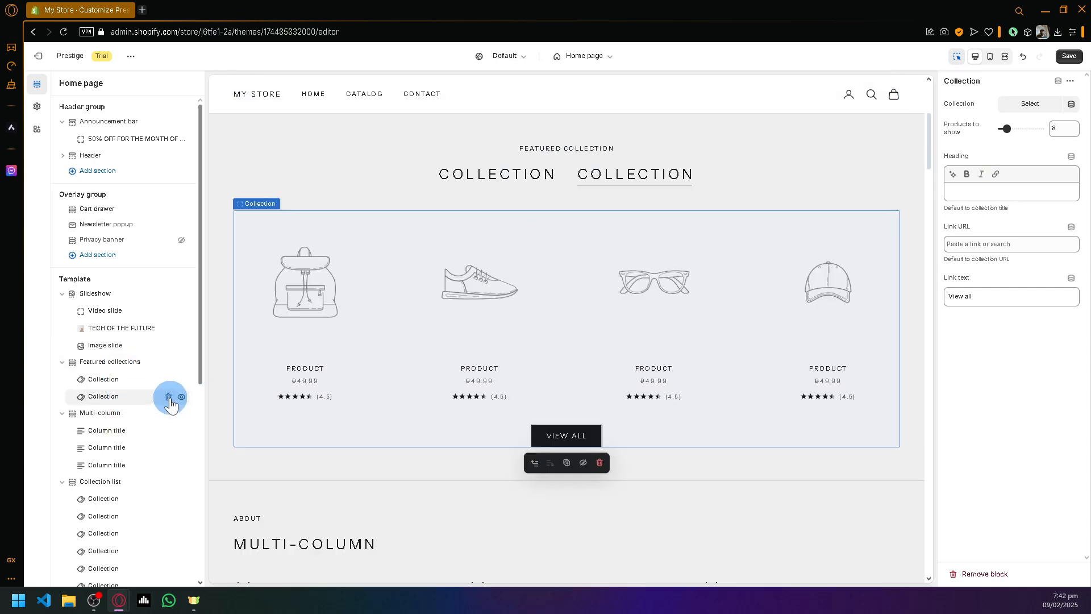
pyautogui.click(168, 397)
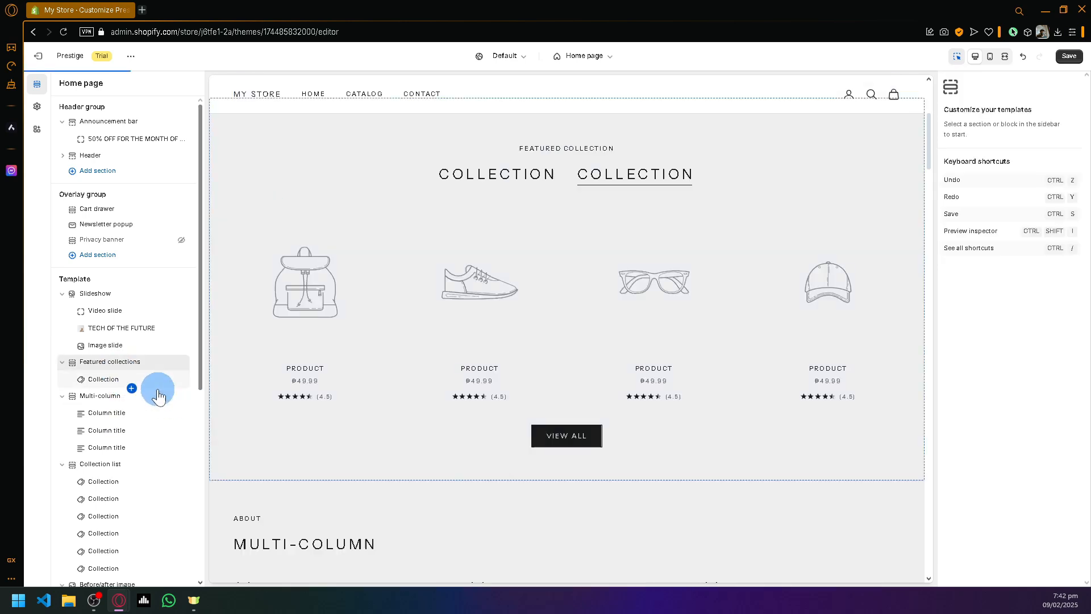
# Step: View the settings of the Collection block in Featured collections and its available collections without choosing one
pyautogui.click(103, 381)
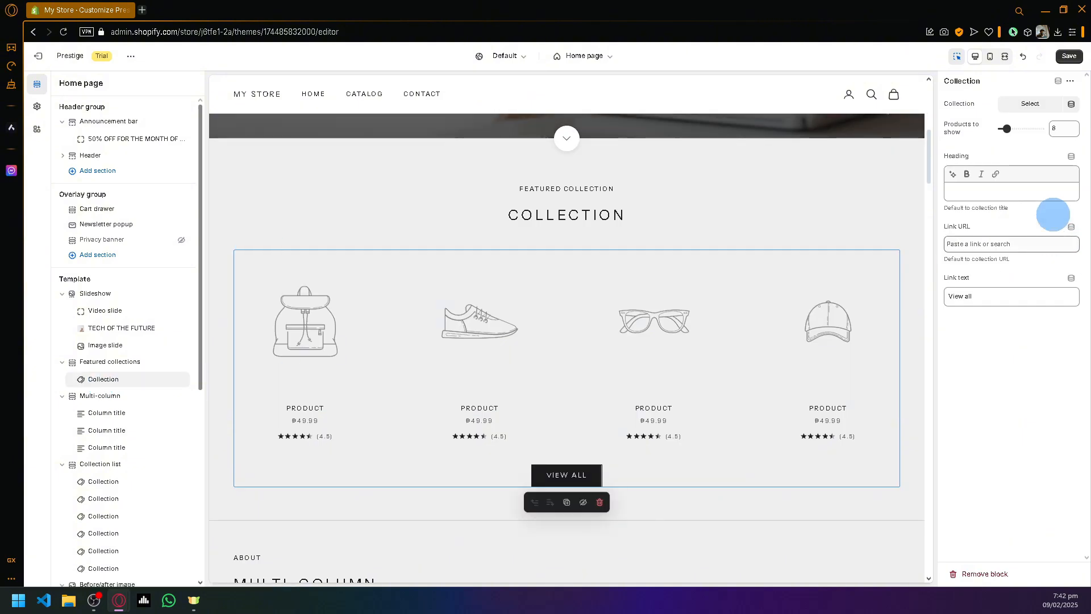
pyautogui.click(1047, 108)
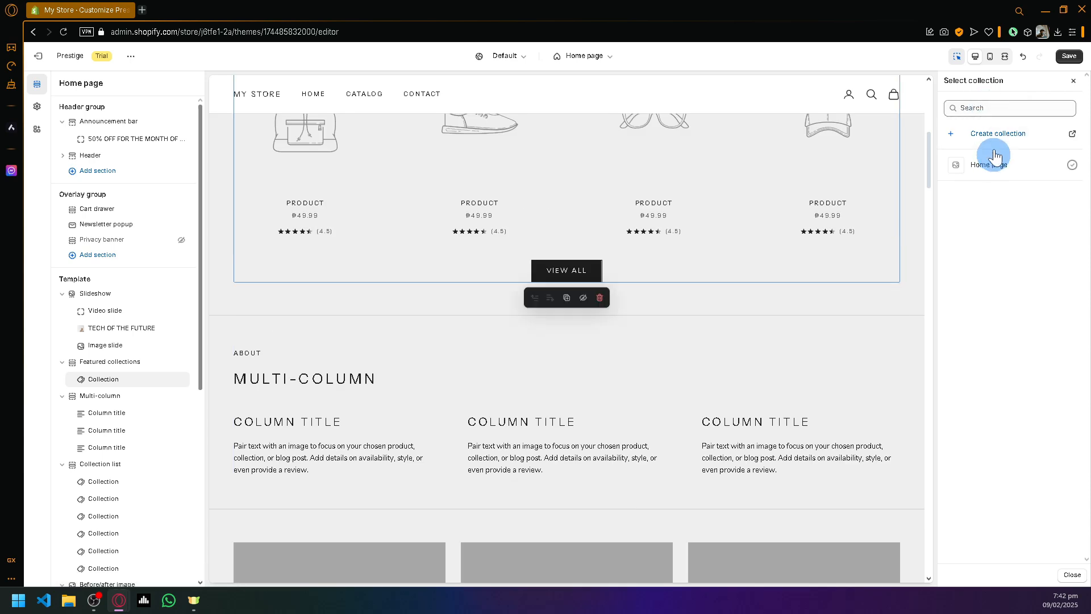
pyautogui.click(1071, 84)
pyautogui.click(1040, 113)
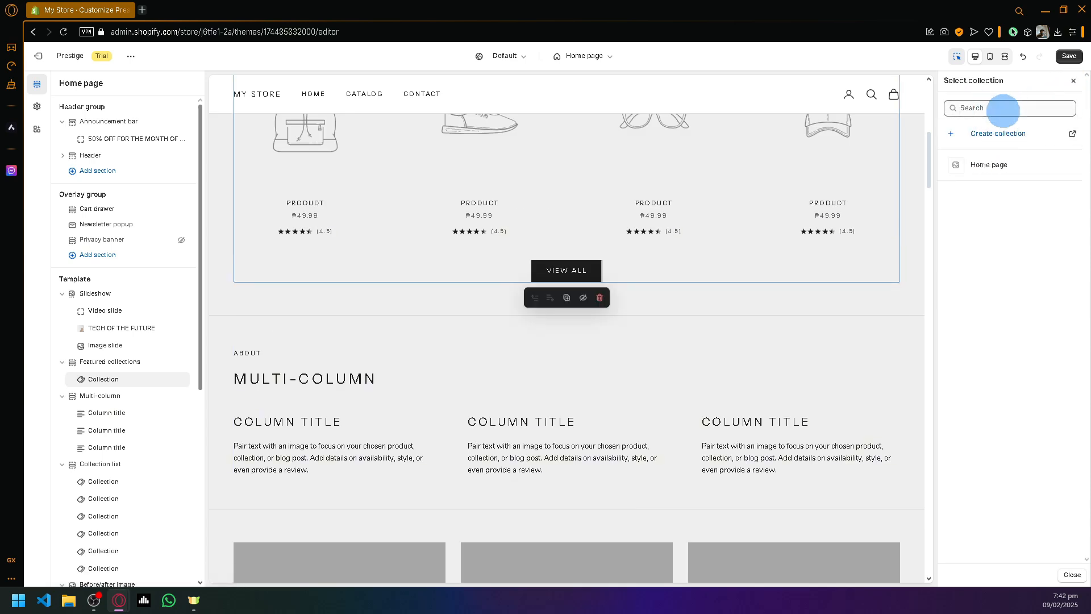
pyautogui.click(1073, 81)
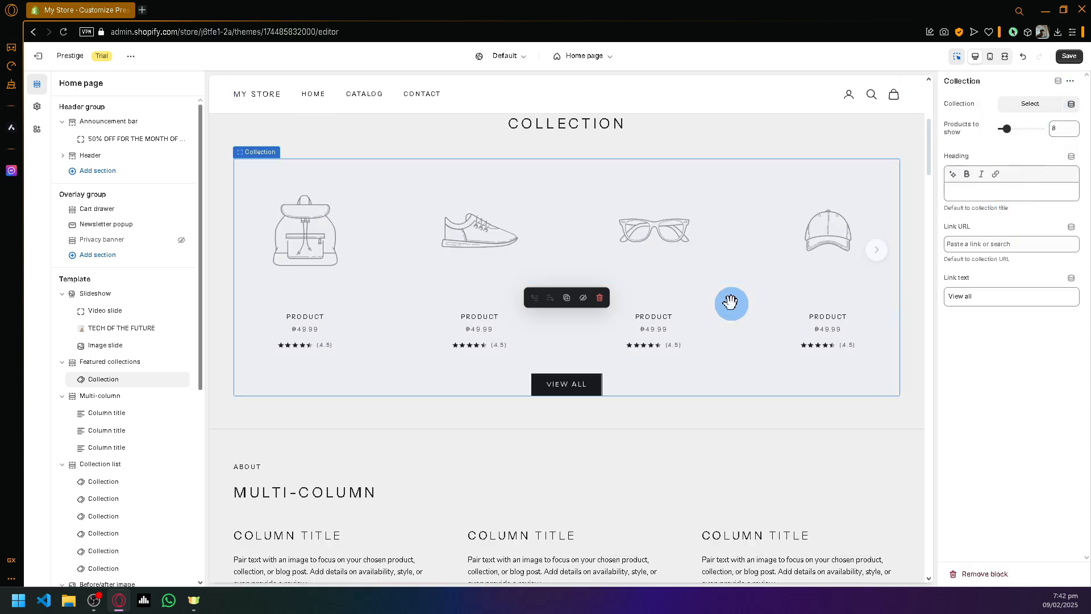
pyautogui.scroll(6, 758, 281)
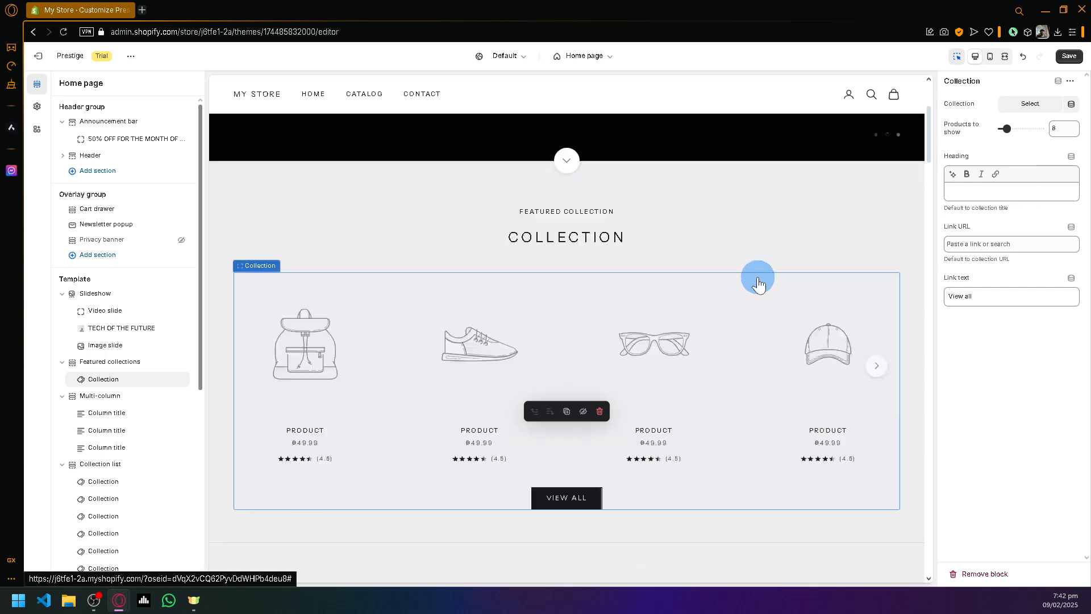
# Step: Add a second Collection block to the Featured collections section, ahead of the Multi-column section
pyautogui.scroll(-4, 748, 316)
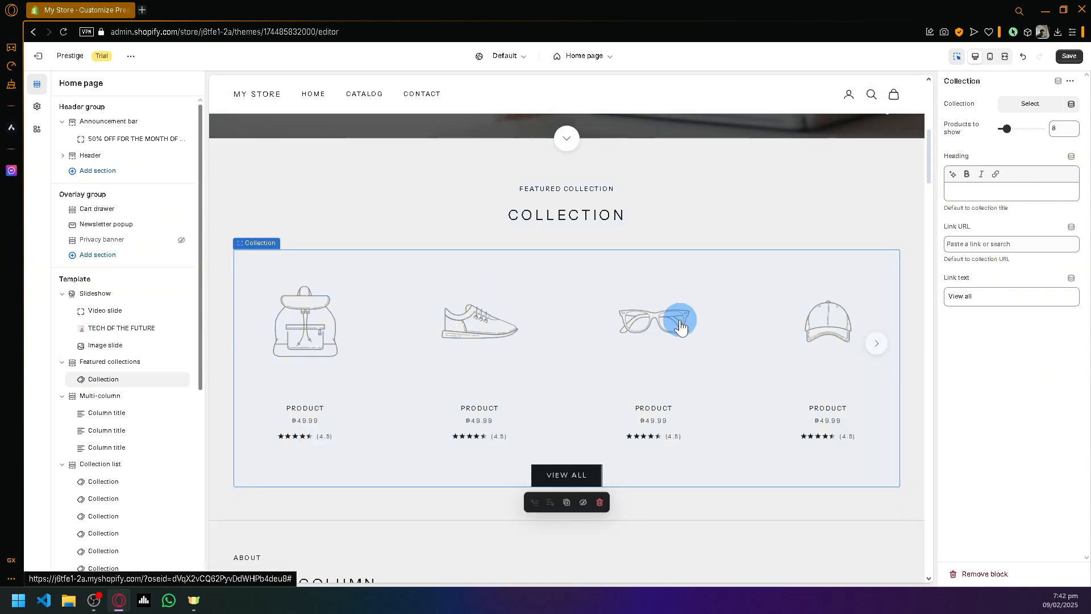
pyautogui.scroll(-3, 681, 322)
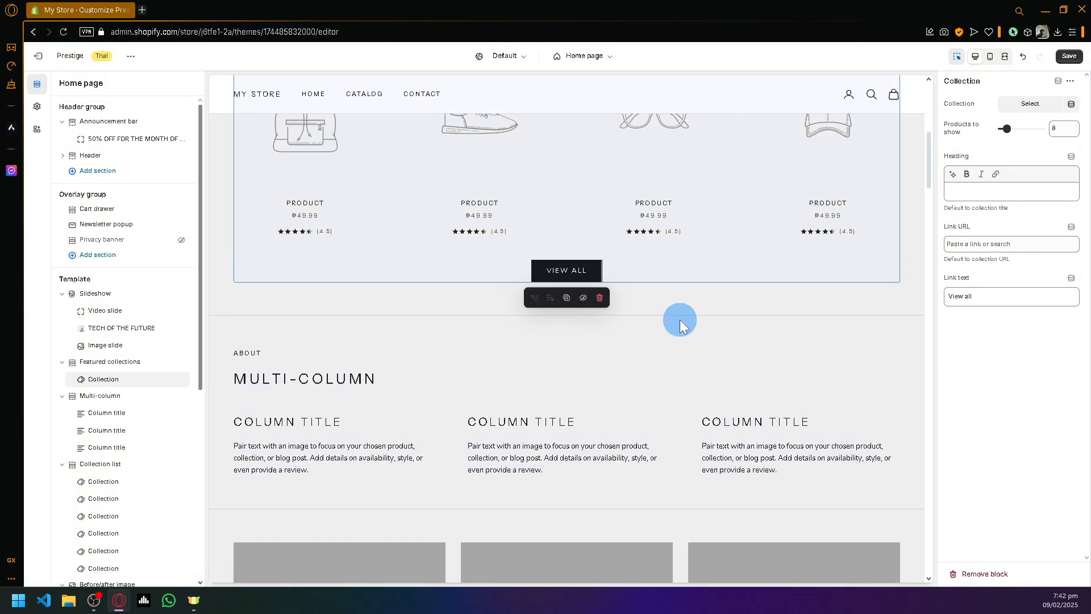
pyautogui.scroll(1, 680, 319)
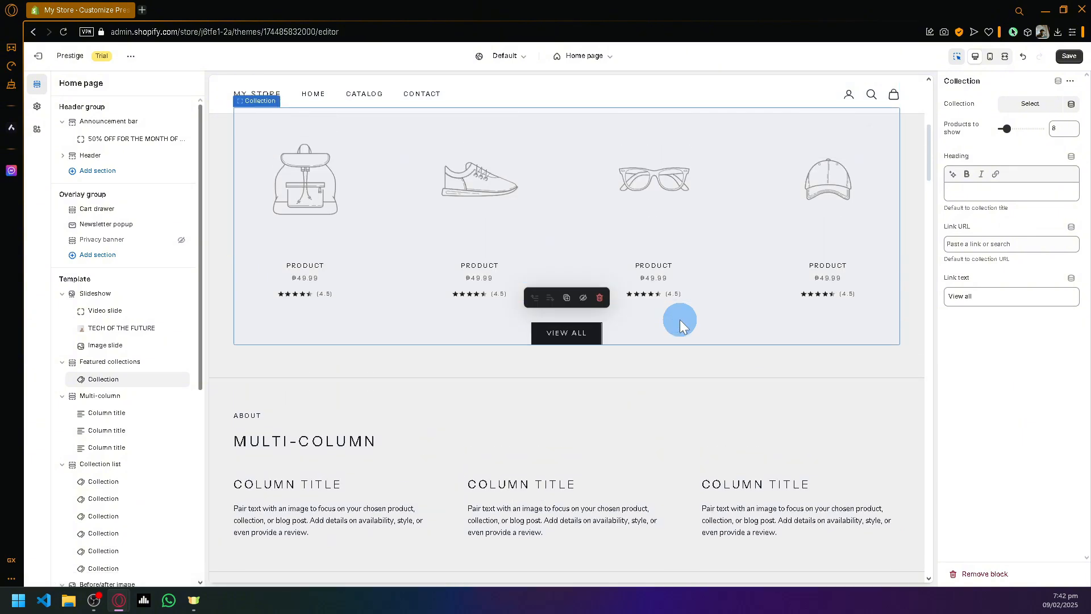
pyautogui.scroll(1, 680, 319)
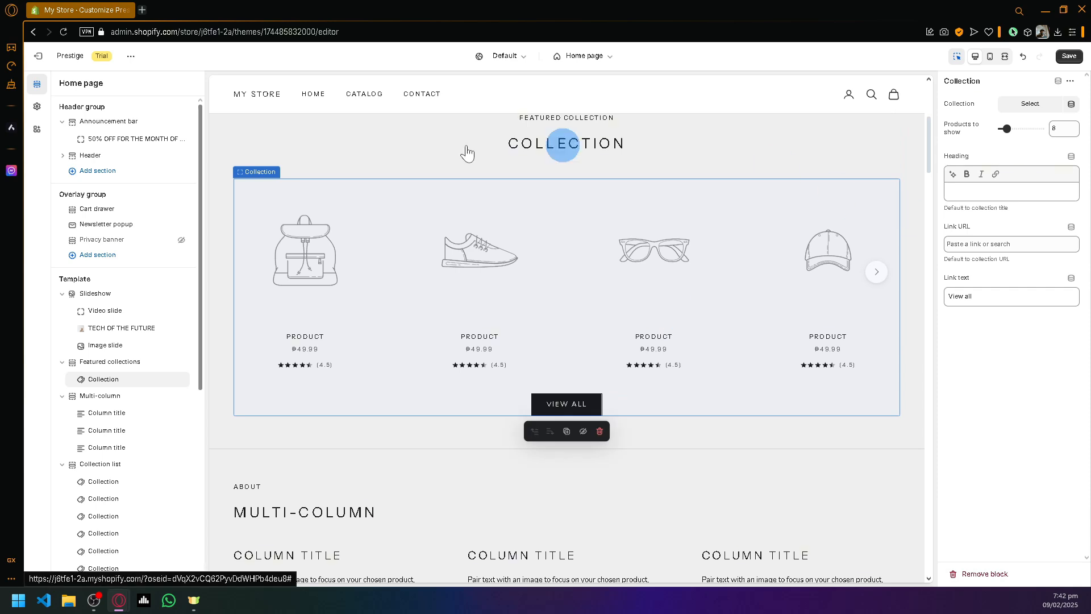
pyautogui.scroll(3, 301, 225)
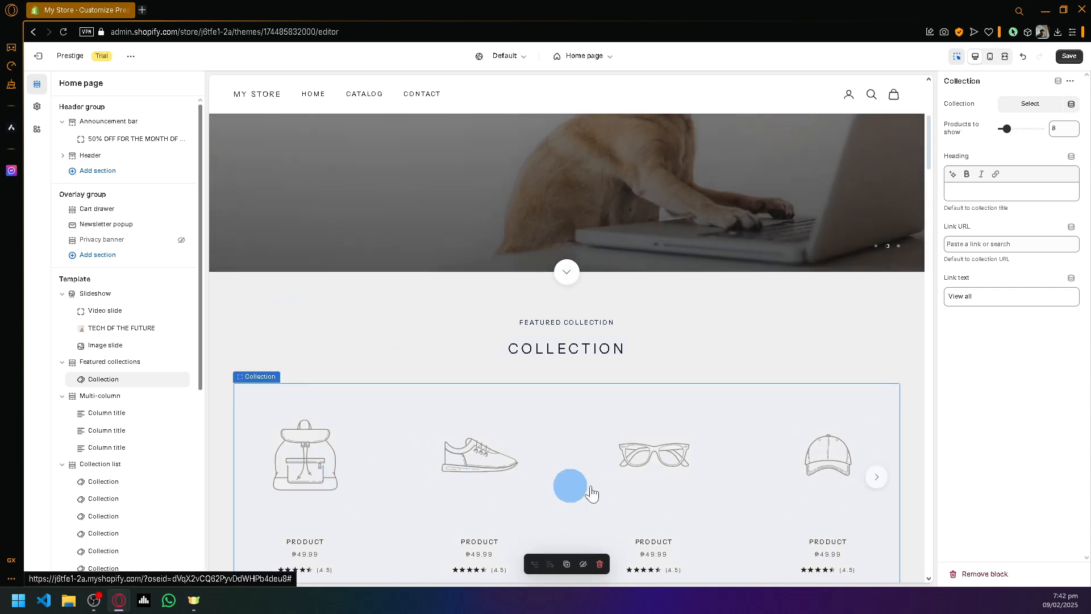
pyautogui.scroll(-7, 796, 461)
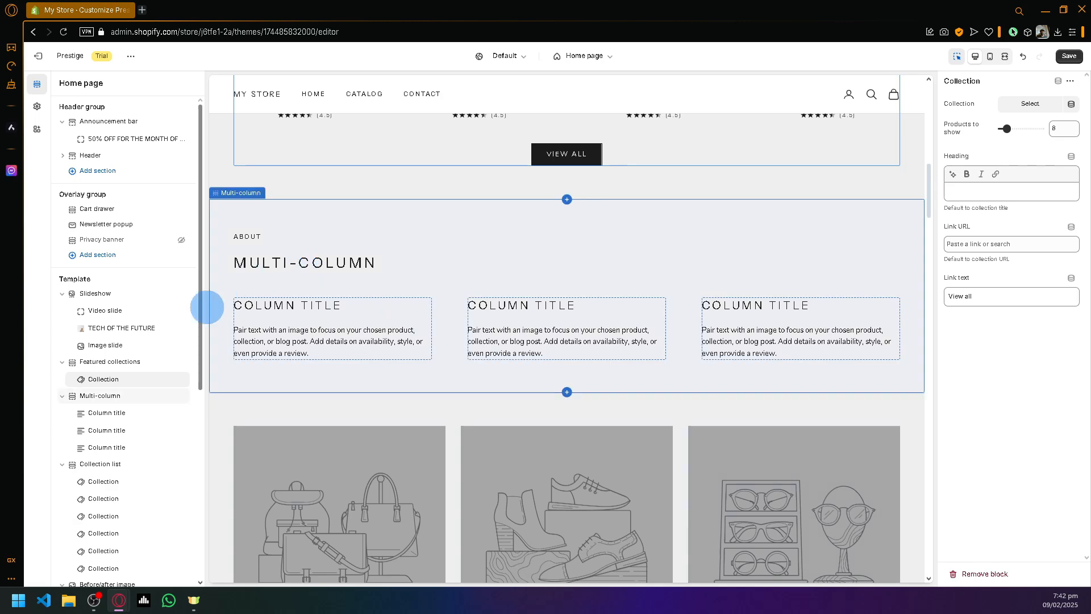
pyautogui.click(130, 389)
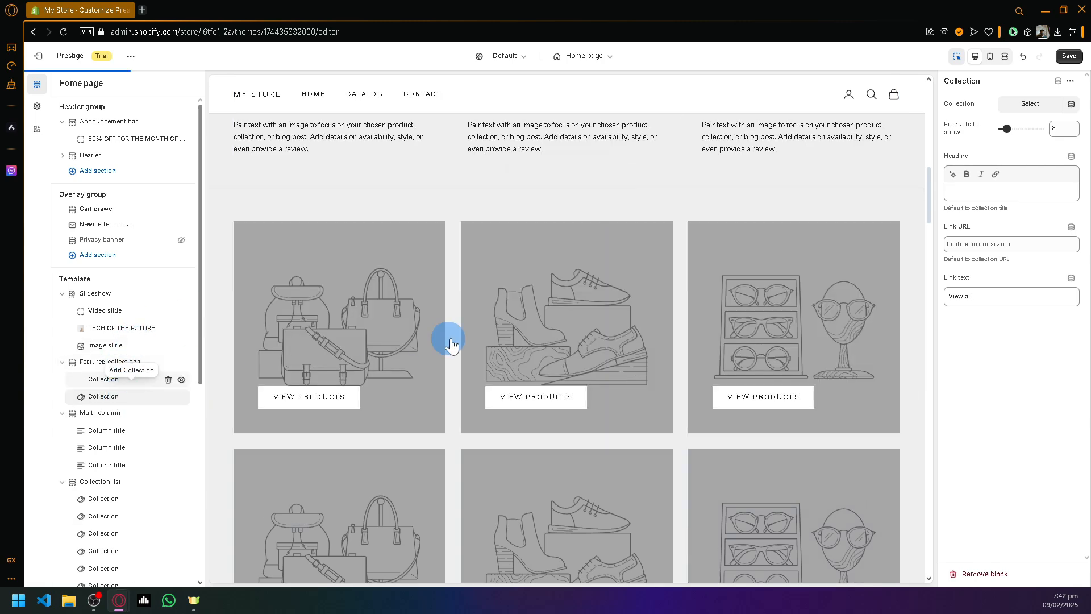
# Step: Examine the Multi-column section's settings and its placement below Featured collections in the preview
pyautogui.click(85, 414)
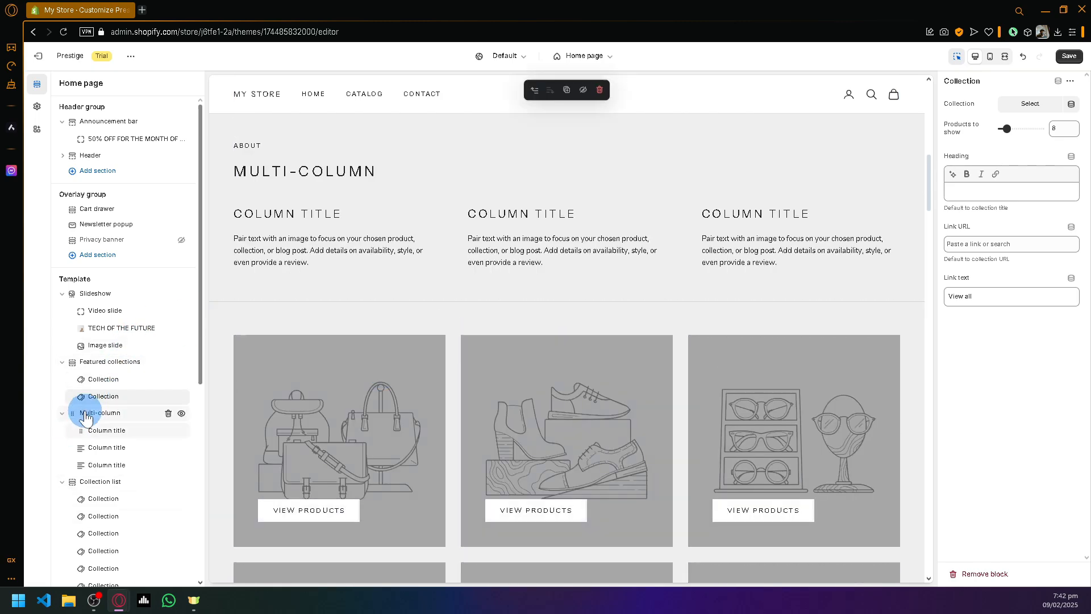
pyautogui.click(305, 178)
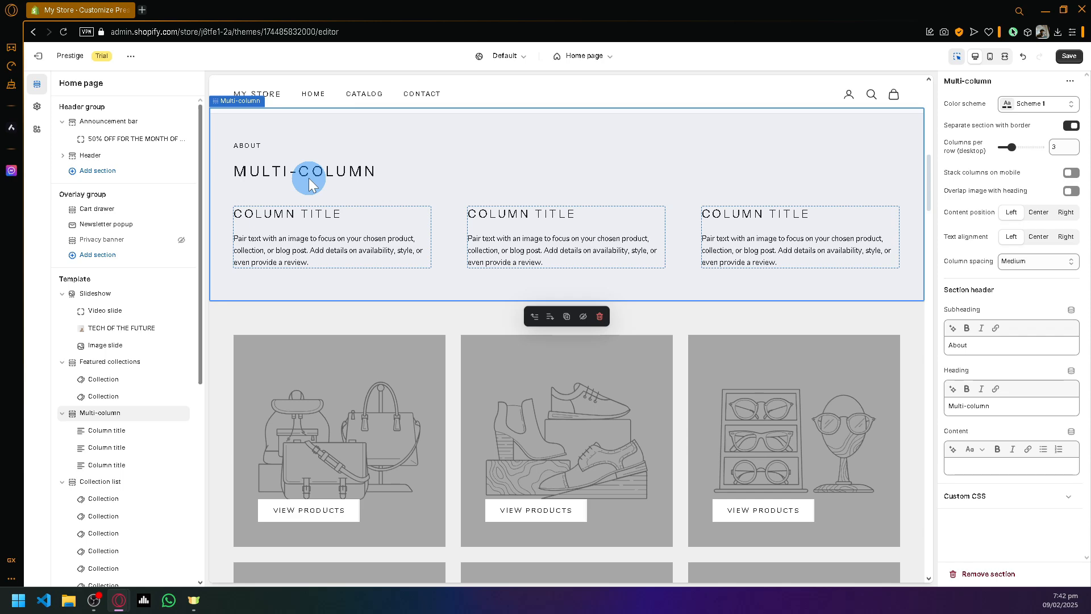
pyautogui.scroll(3, 309, 178)
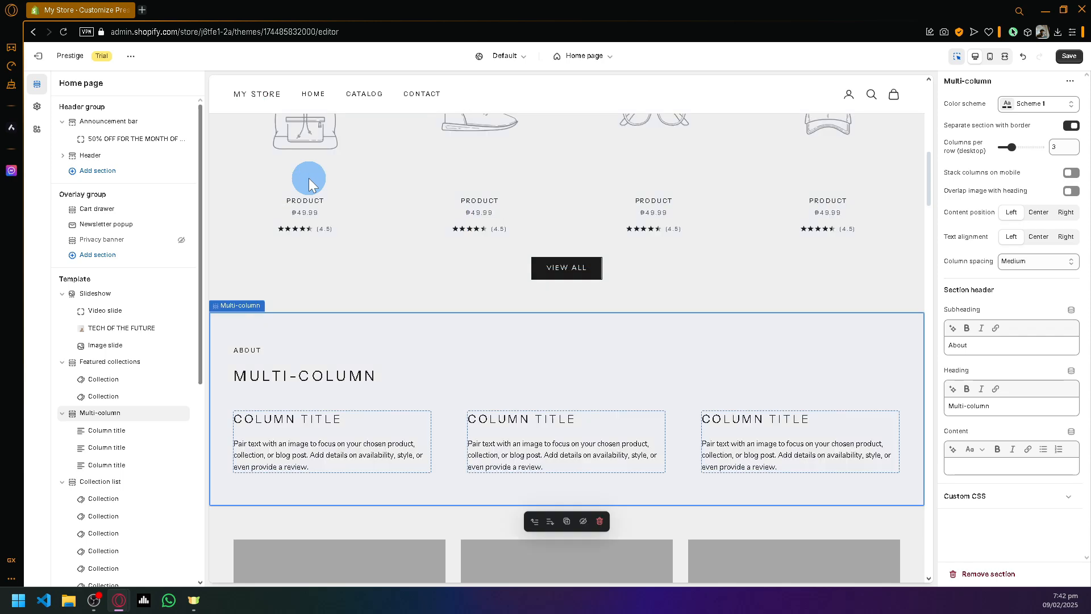
pyautogui.scroll(-2, 330, 352)
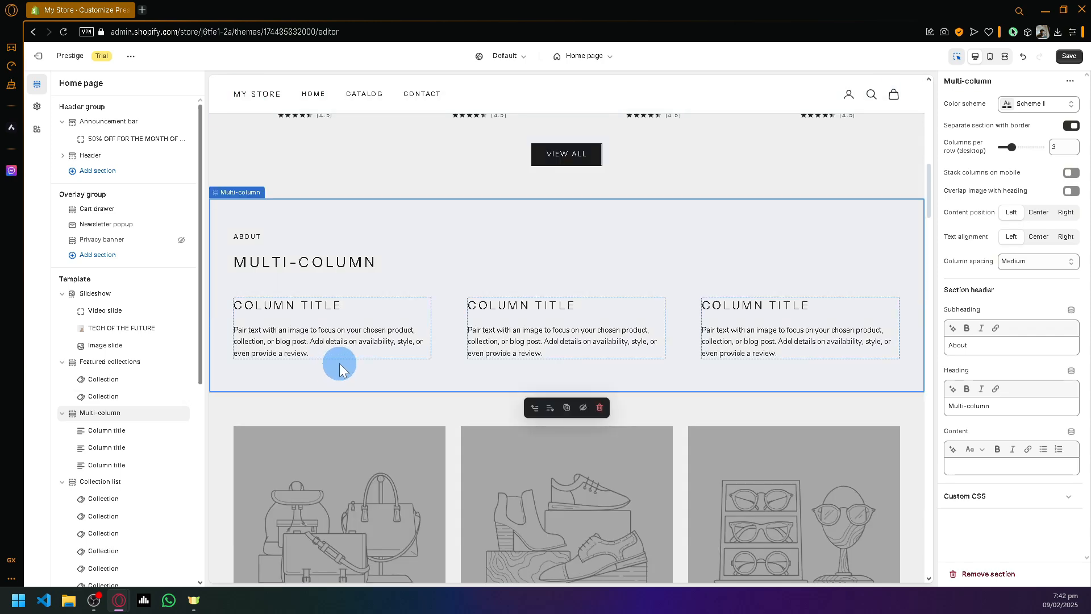
pyautogui.scroll(2, 626, 322)
pyautogui.scroll(10, 625, 323)
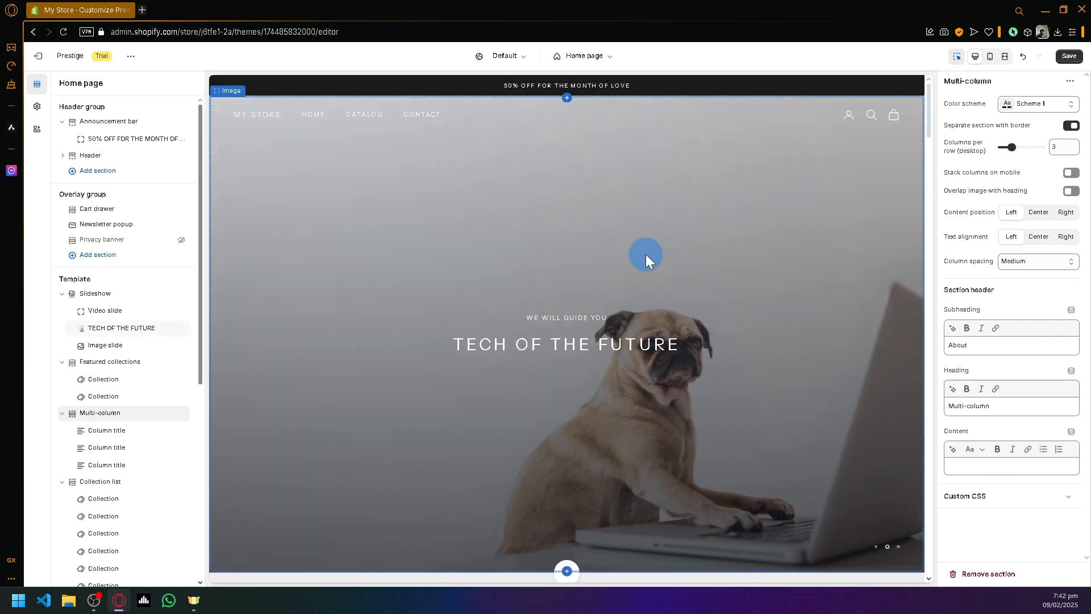
# Step: View the "TECH OF THE FUTURE" slide's settings and its image in the image editor, and remove the slide from the slideshow
pyautogui.click(604, 202)
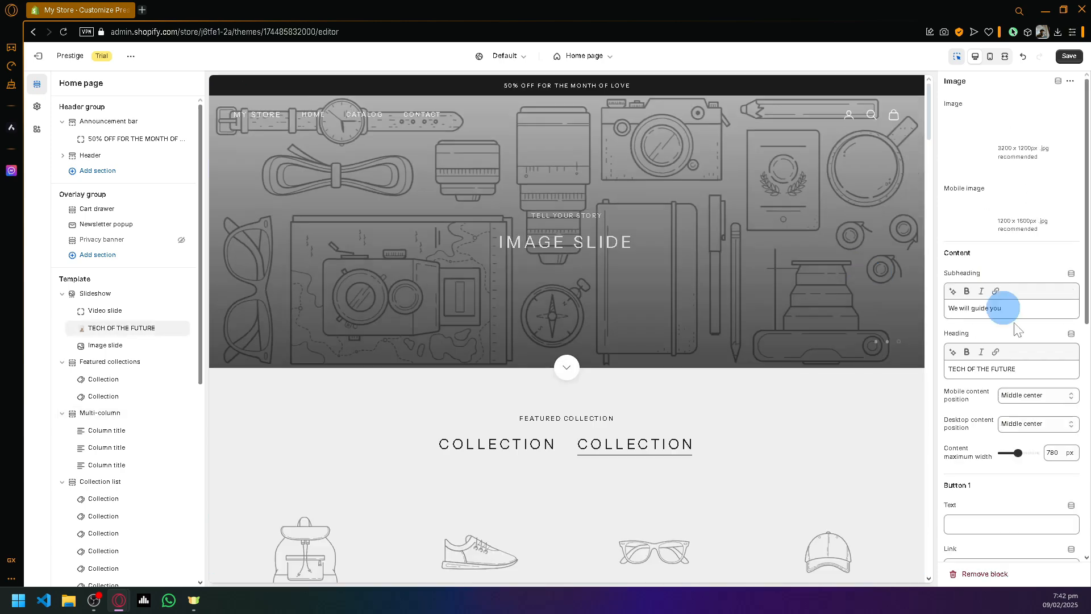
pyautogui.scroll(-8, 1034, 377)
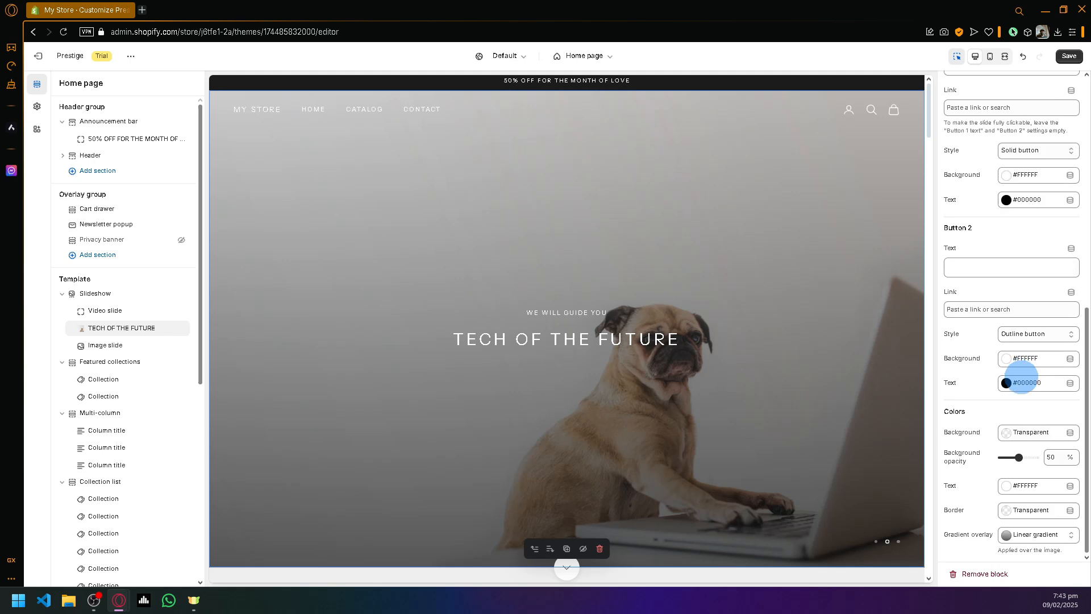
pyautogui.scroll(8, 1021, 386)
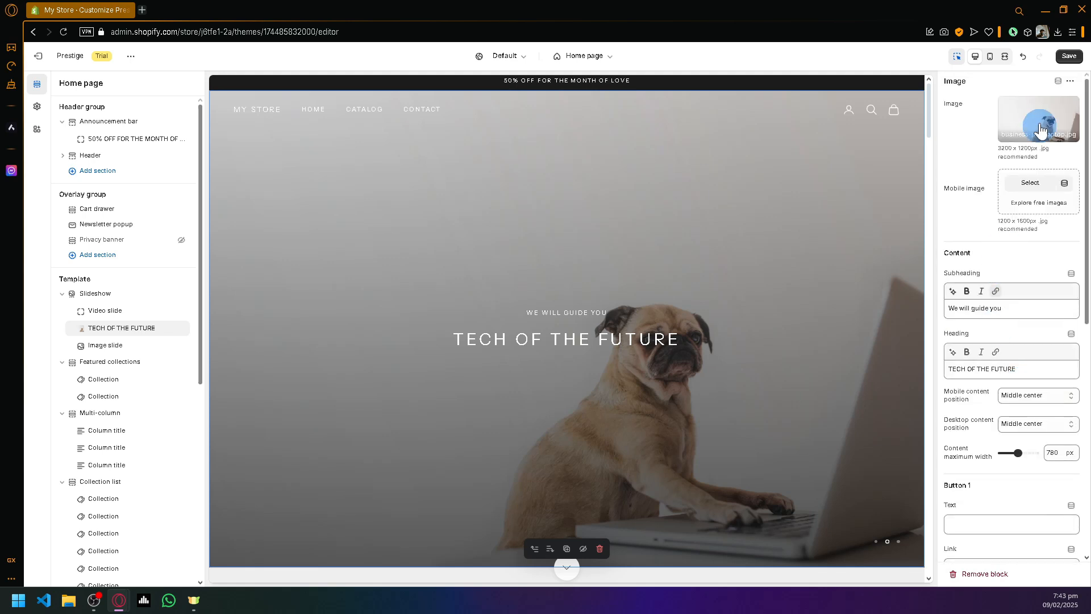
pyautogui.click(1070, 108)
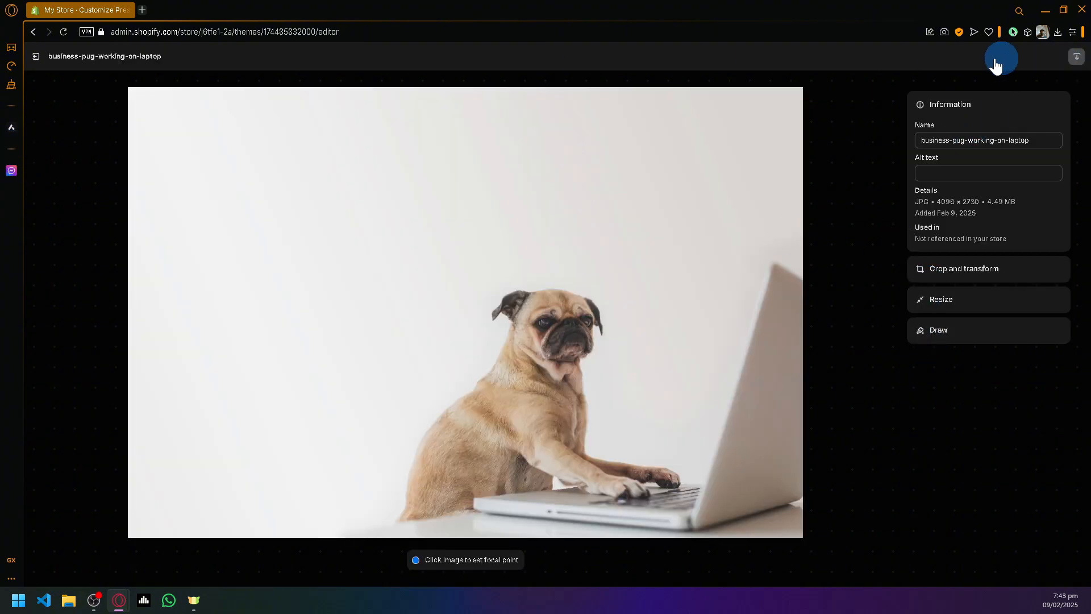
pyautogui.click(36, 56)
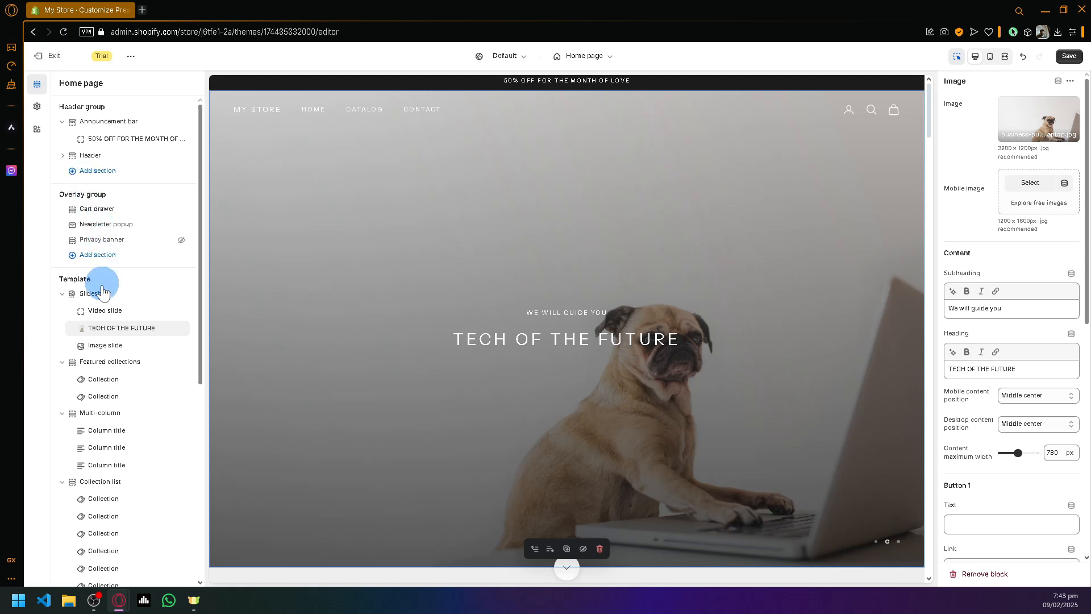
pyautogui.moveTo(173, 335)
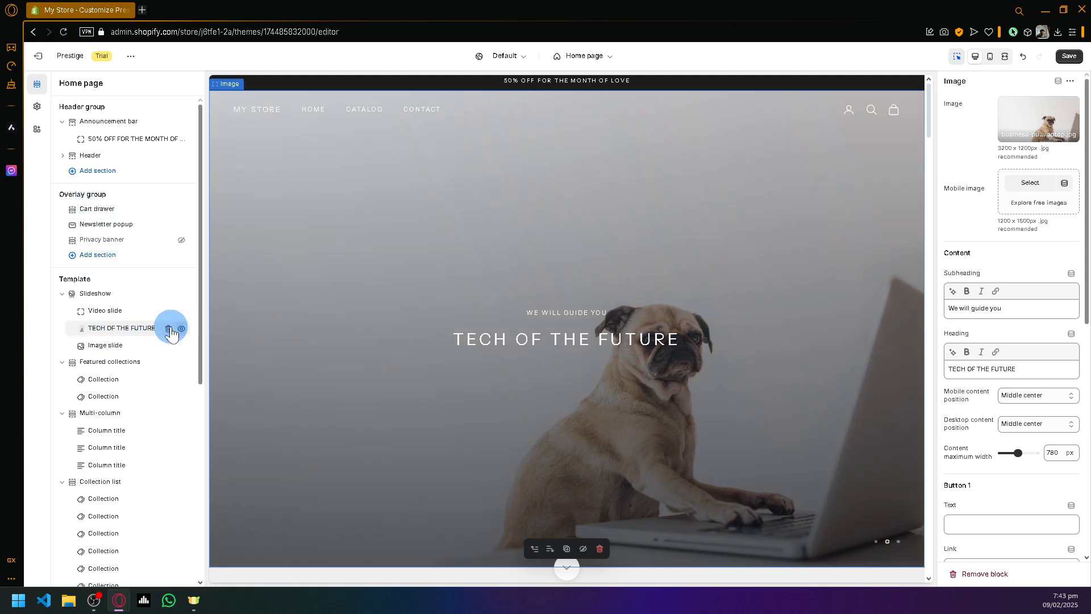
pyautogui.click(169, 329)
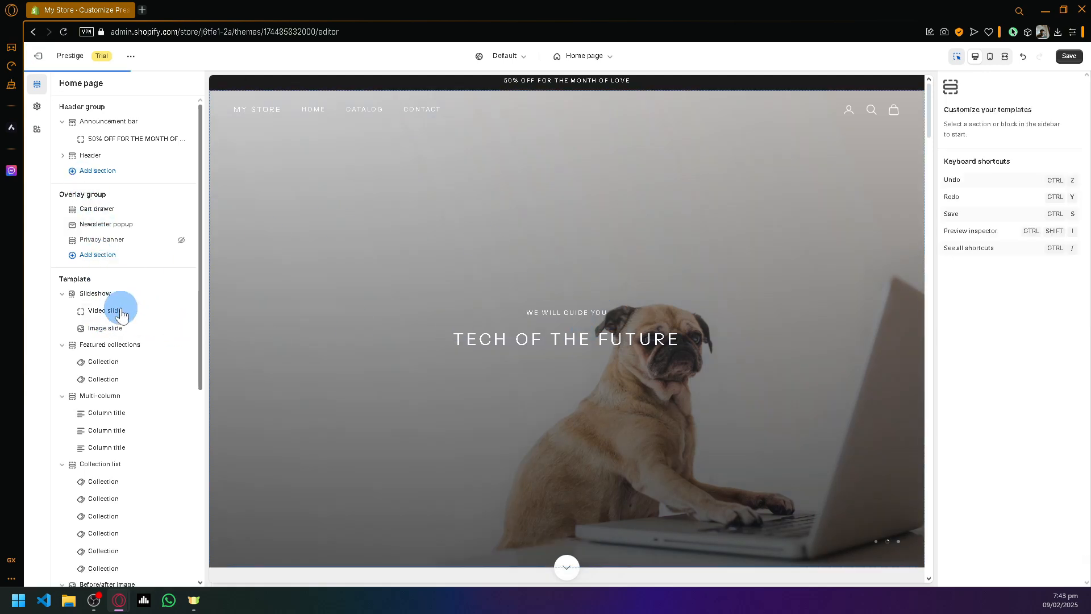
# Step: Try the toothbrush and smartwatch photos from the Staff Favorites free images in the second column of the Multi-column section
pyautogui.scroll(-10, 615, 329)
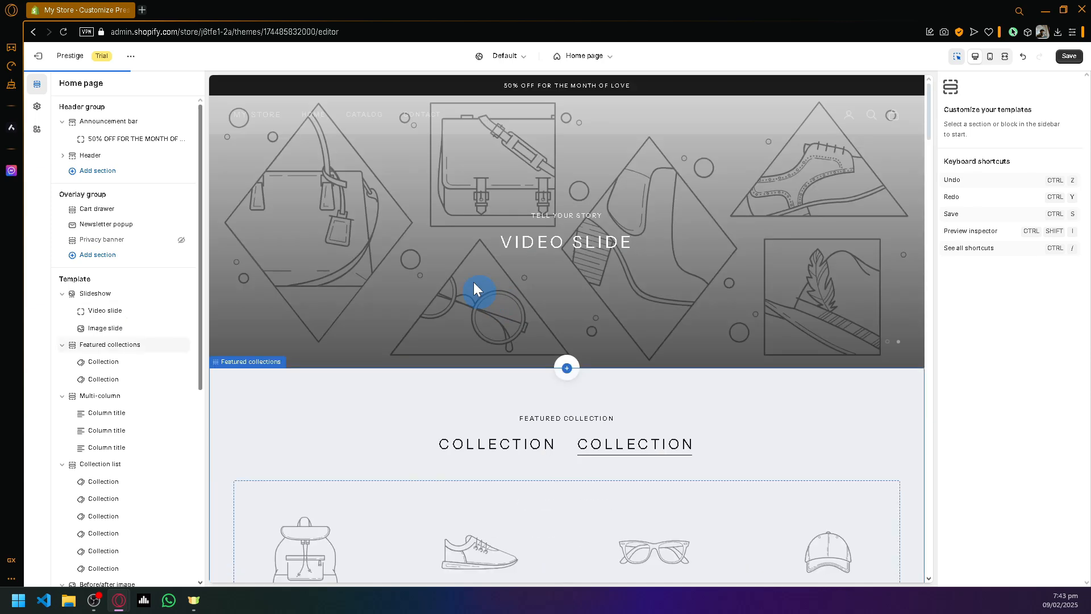
pyautogui.scroll(-6, 499, 360)
pyautogui.scroll(5, 482, 346)
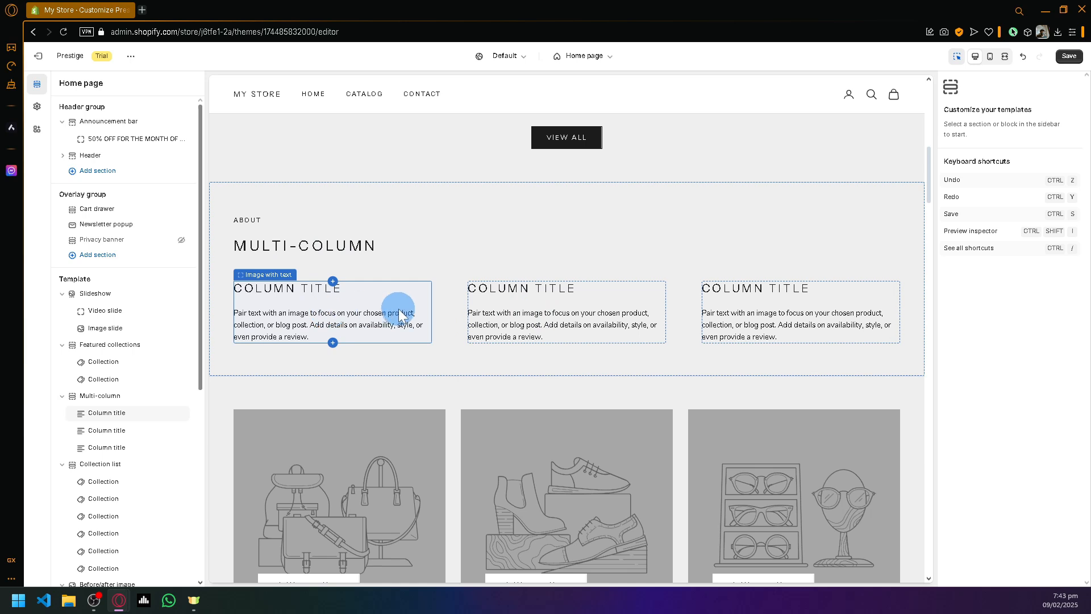
pyautogui.click(530, 313)
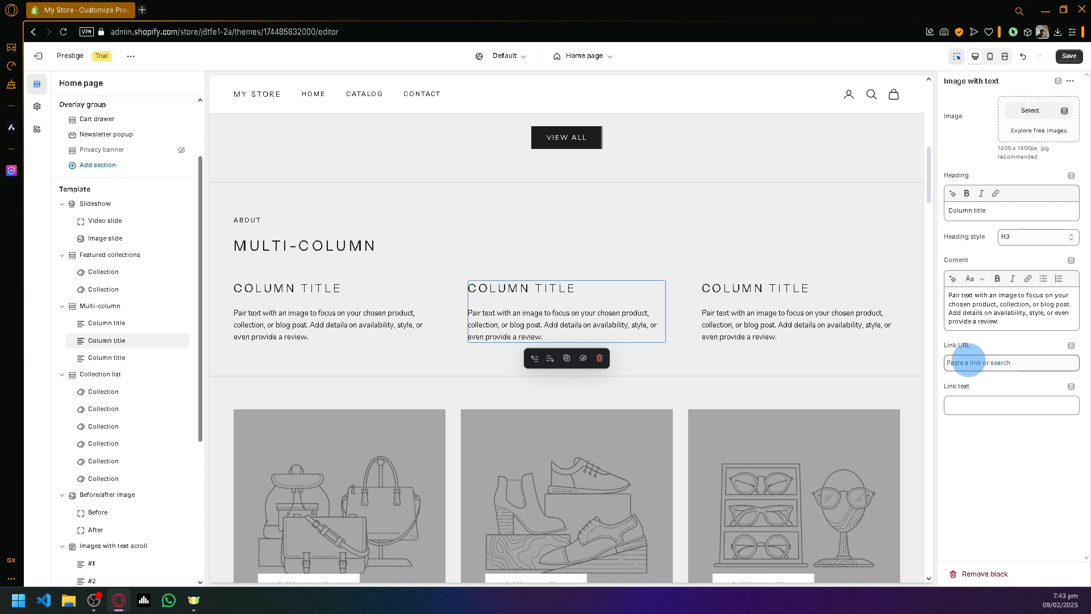
pyautogui.click(1038, 130)
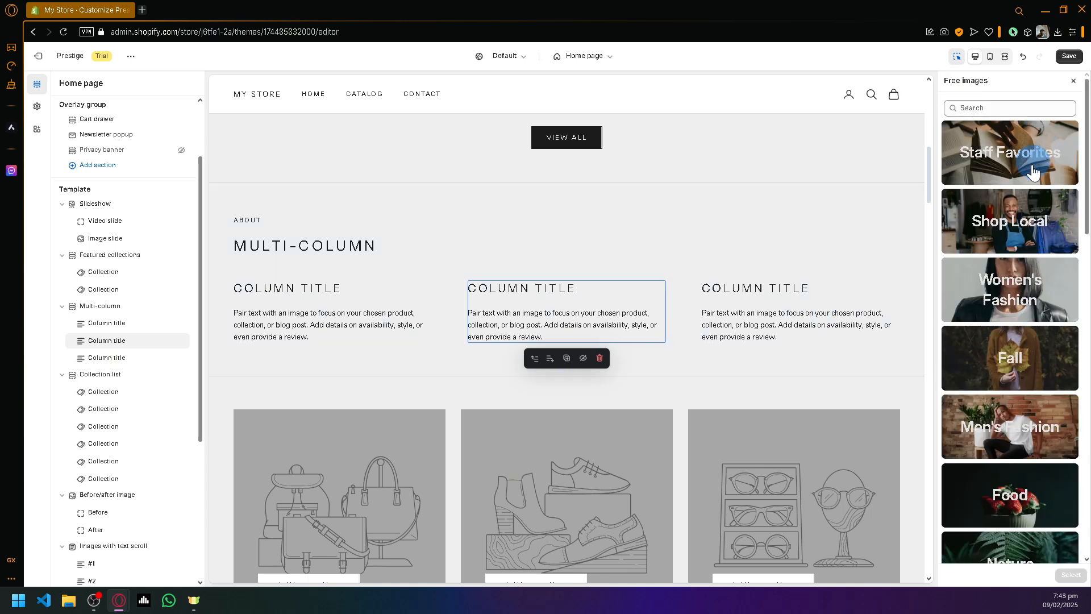
pyautogui.click(1014, 169)
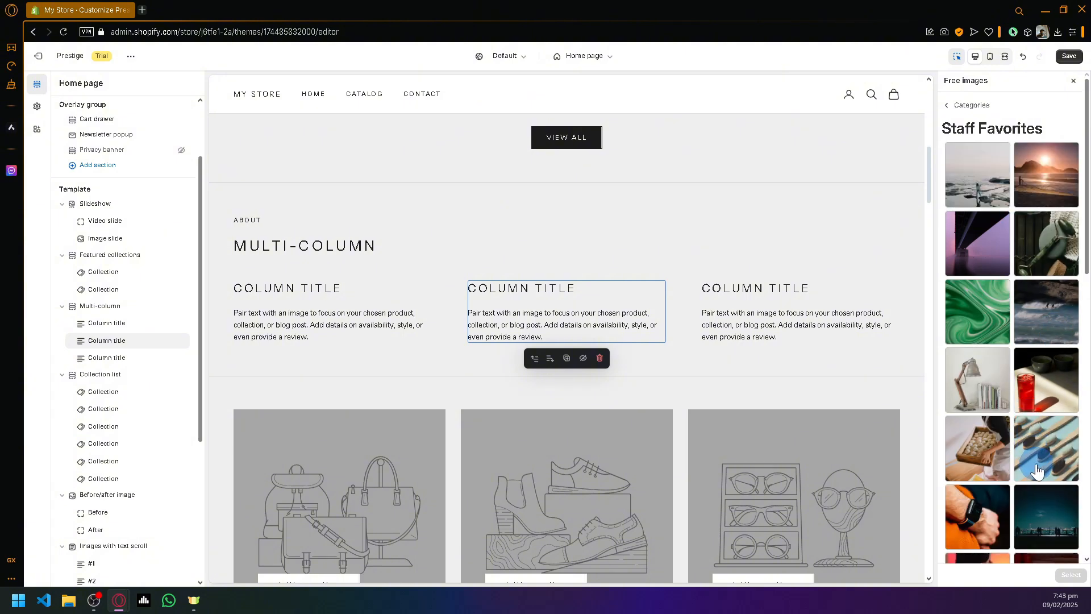
pyautogui.click(1042, 463)
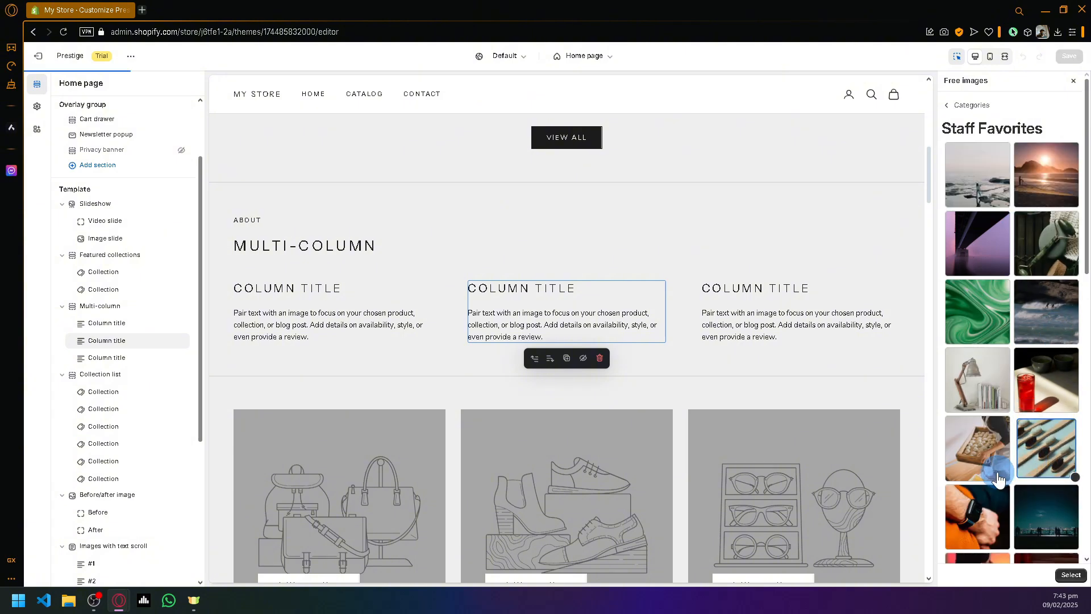
pyautogui.click(987, 515)
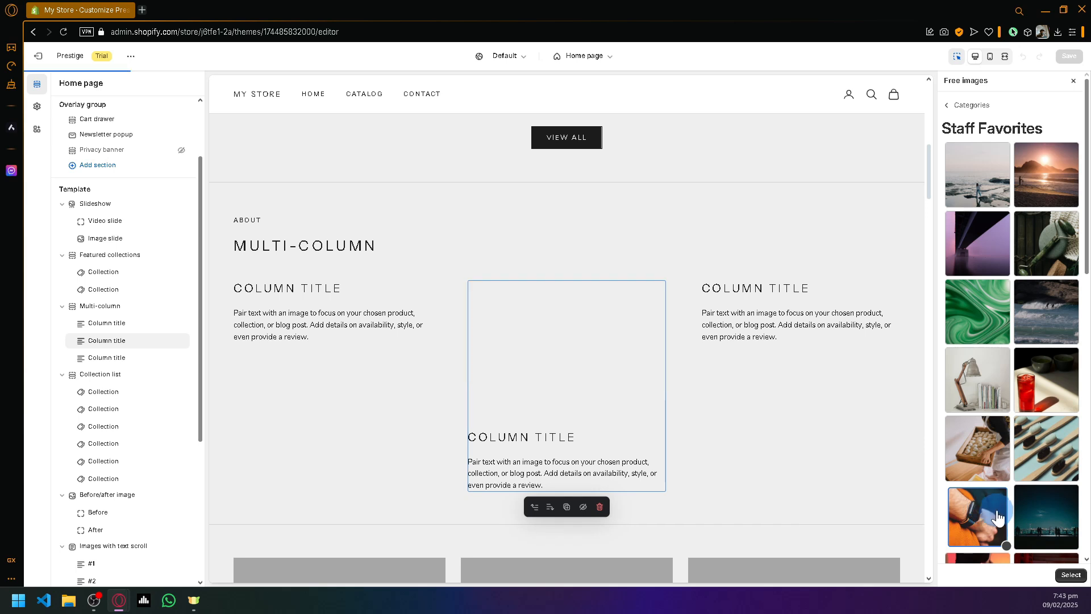
# Step: Set the third Multi-column block's image to the orange-sleeved smartwatch photo from the Staff Favorites free images
pyautogui.click(758, 325)
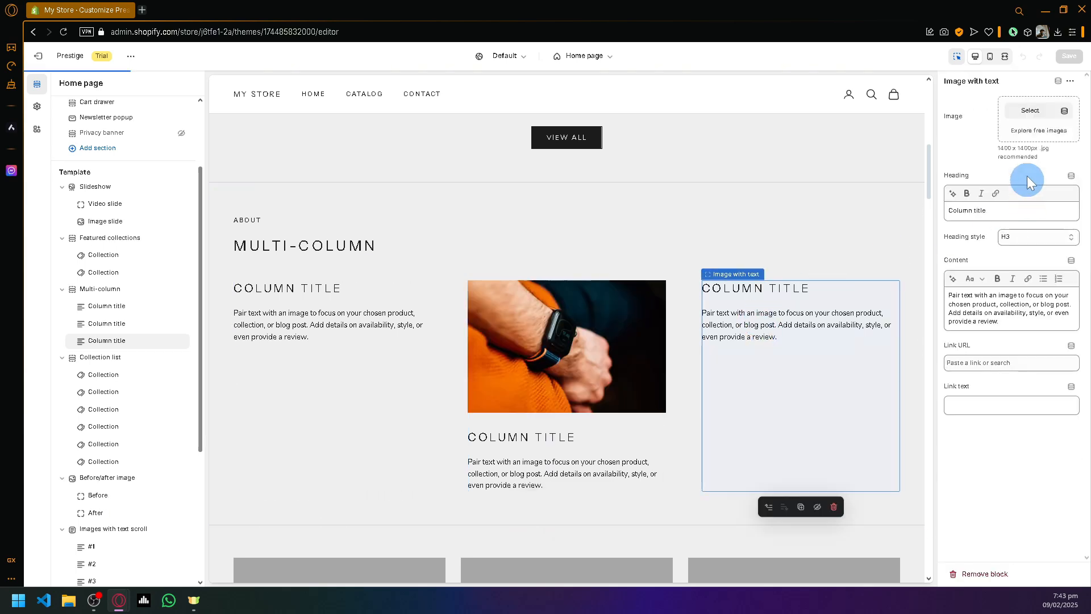
pyautogui.click(1028, 132)
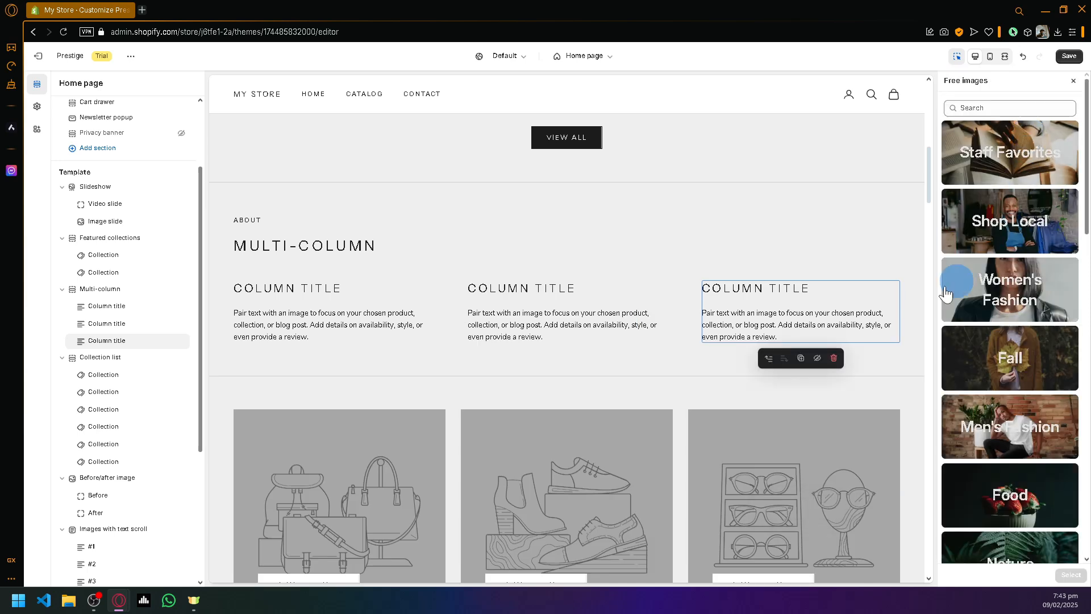
pyautogui.click(796, 323)
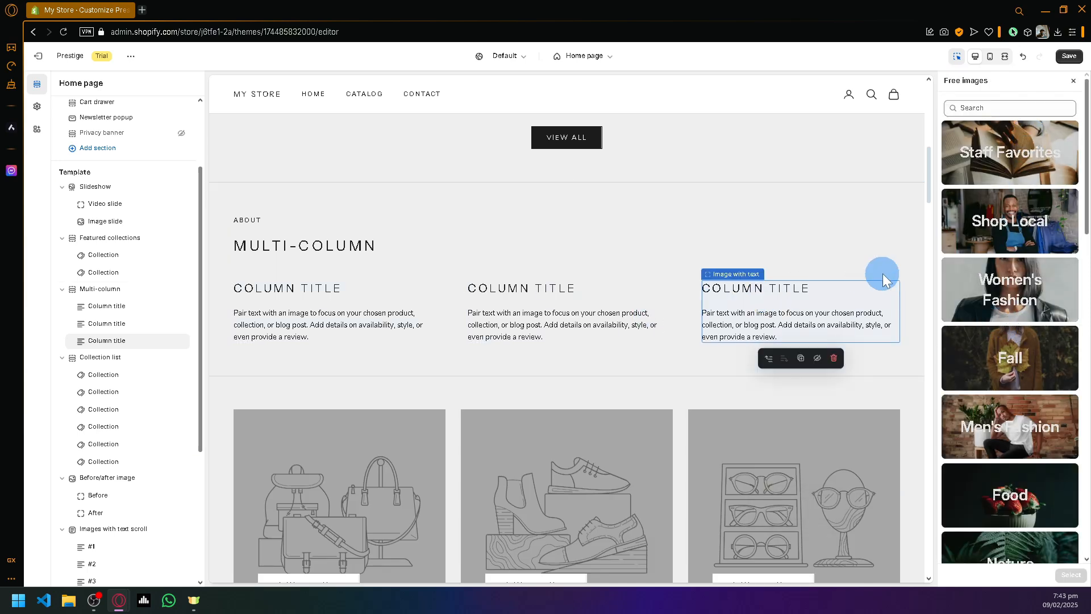
pyautogui.click(1017, 165)
pyautogui.click(1017, 165)
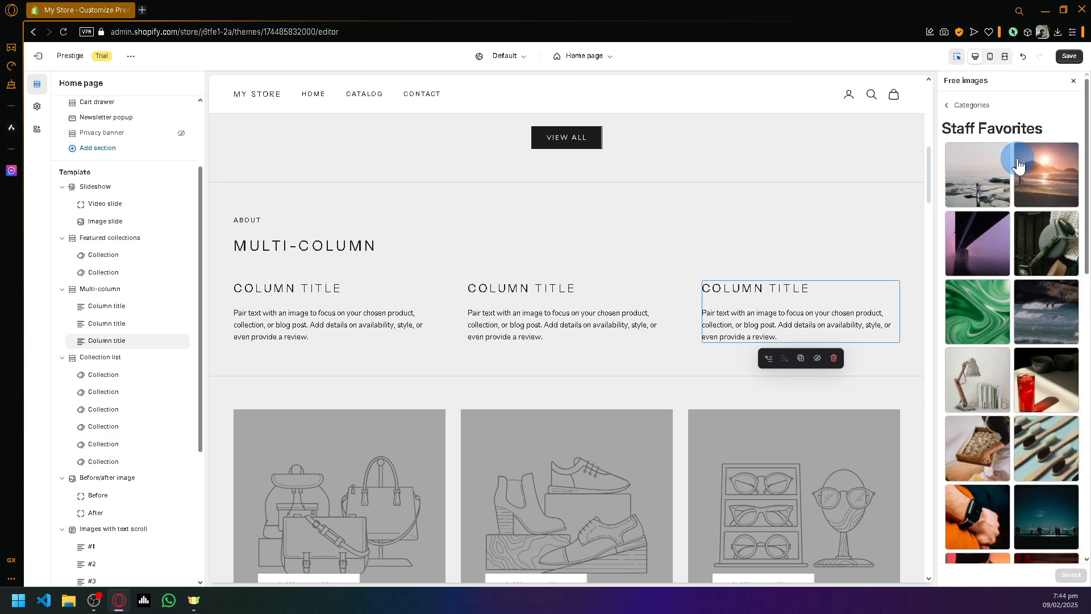
pyautogui.scroll(-4, 1047, 272)
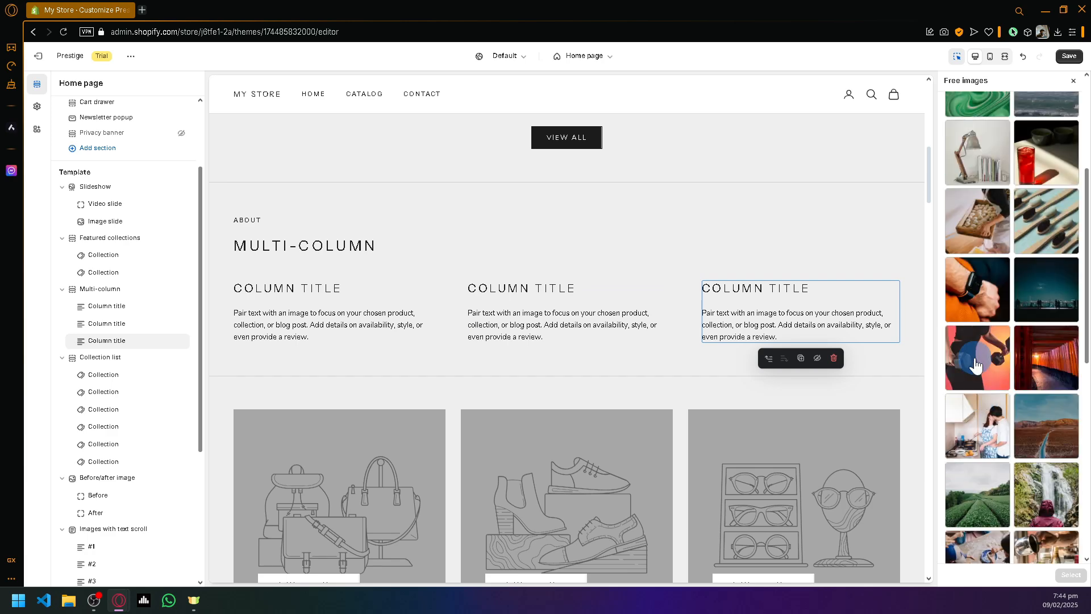
pyautogui.click(976, 306)
pyautogui.click(1071, 574)
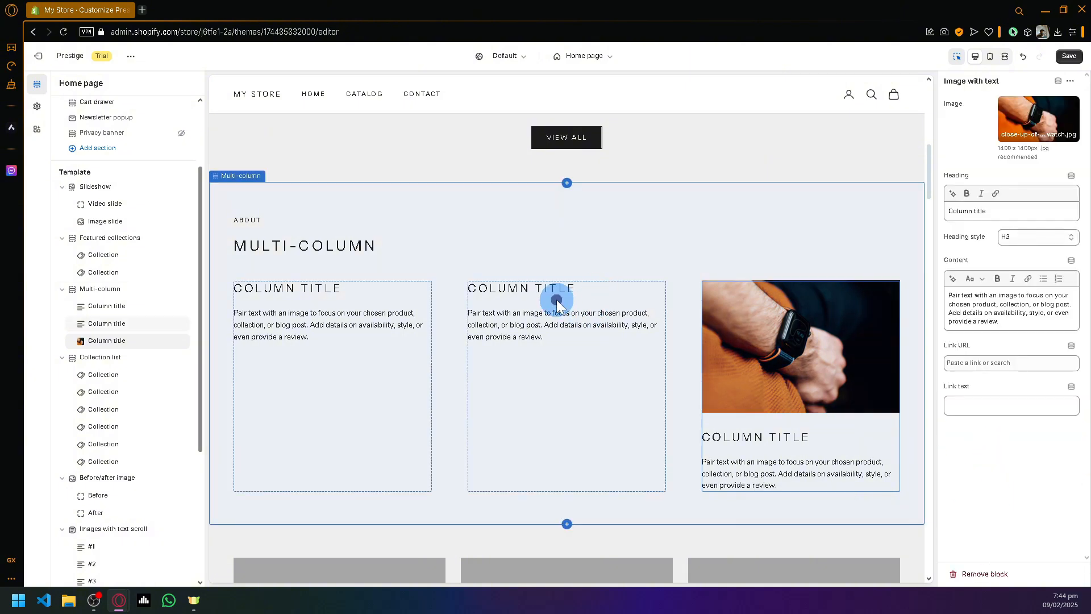
# Step: Set the second Multi-column block's image to the free photo of a sleeping dog beside a laptop on a blanket
pyautogui.click(557, 299)
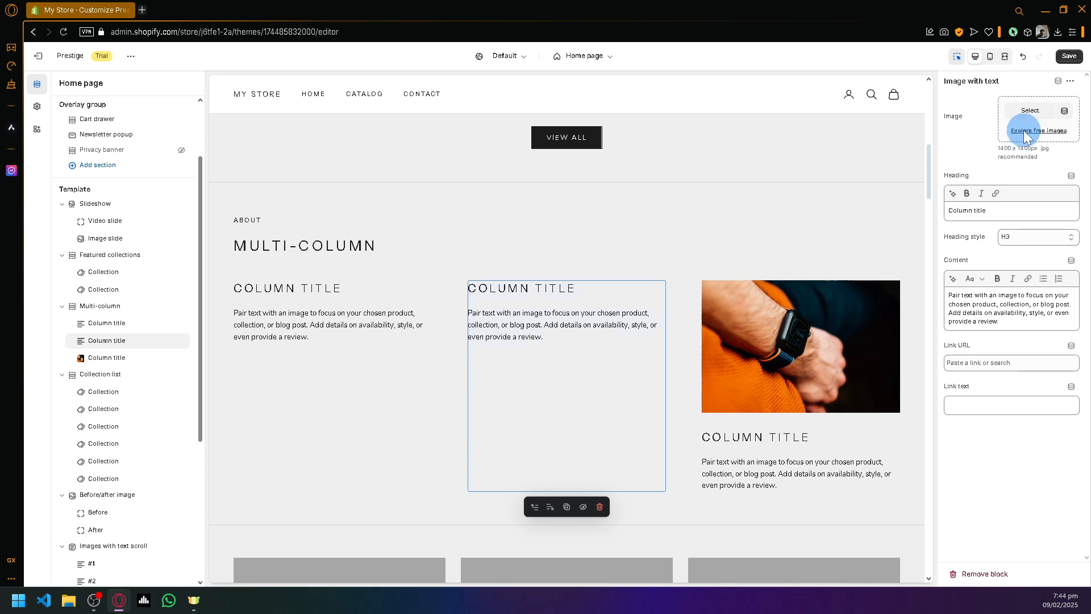
pyautogui.click(1024, 130)
pyautogui.scroll(-2, 1015, 375)
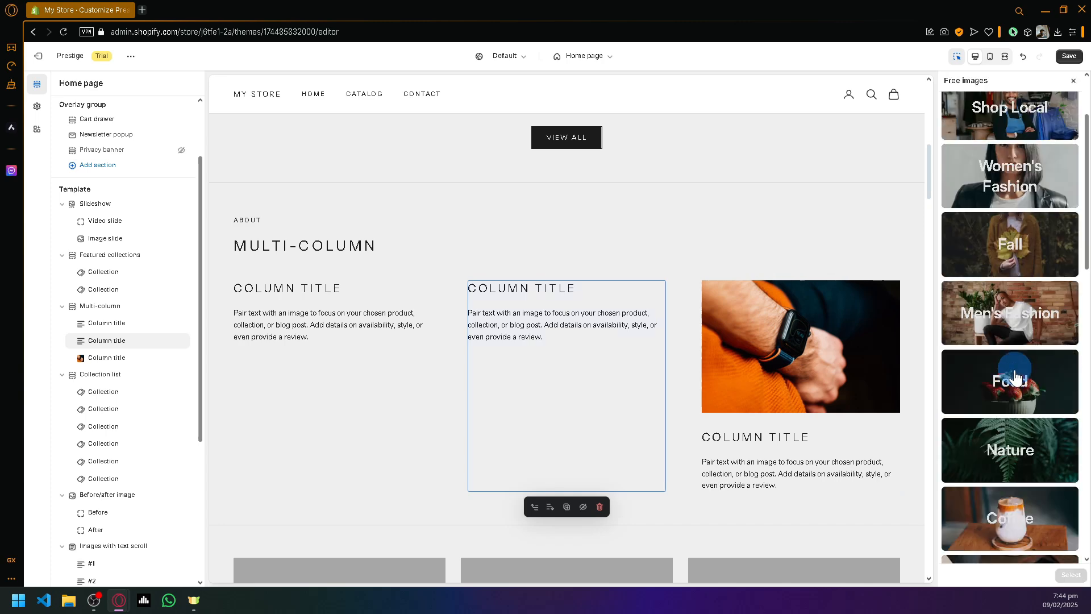
pyautogui.scroll(-4, 1015, 376)
pyautogui.click(1009, 353)
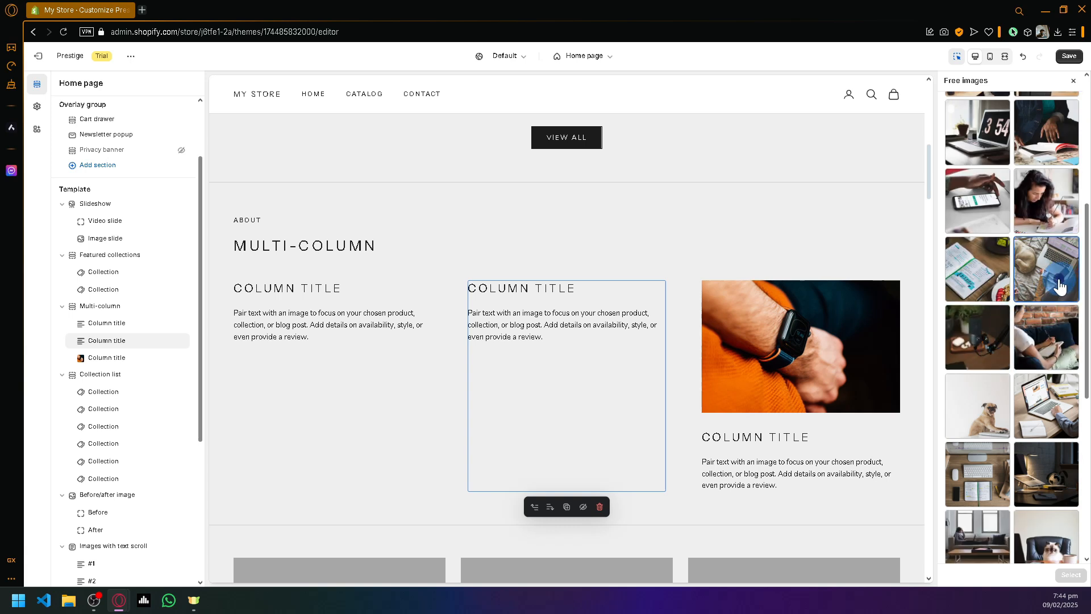
pyautogui.click(1060, 287)
pyautogui.click(1071, 575)
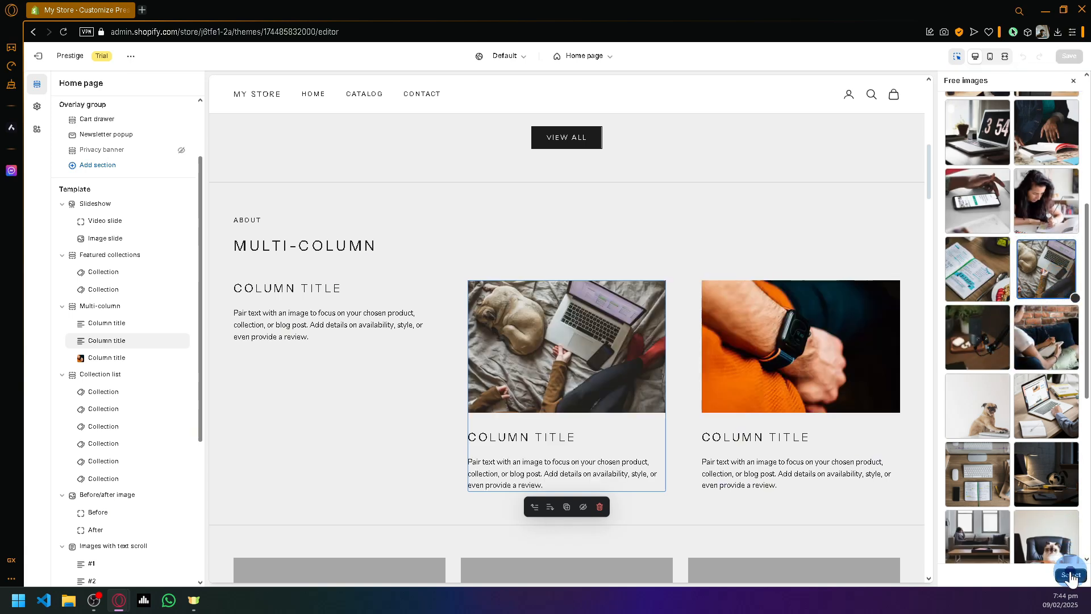
# Step: Set the first Multi-column block's image to the free photo of a cat in a black office chair
pyautogui.click(398, 356)
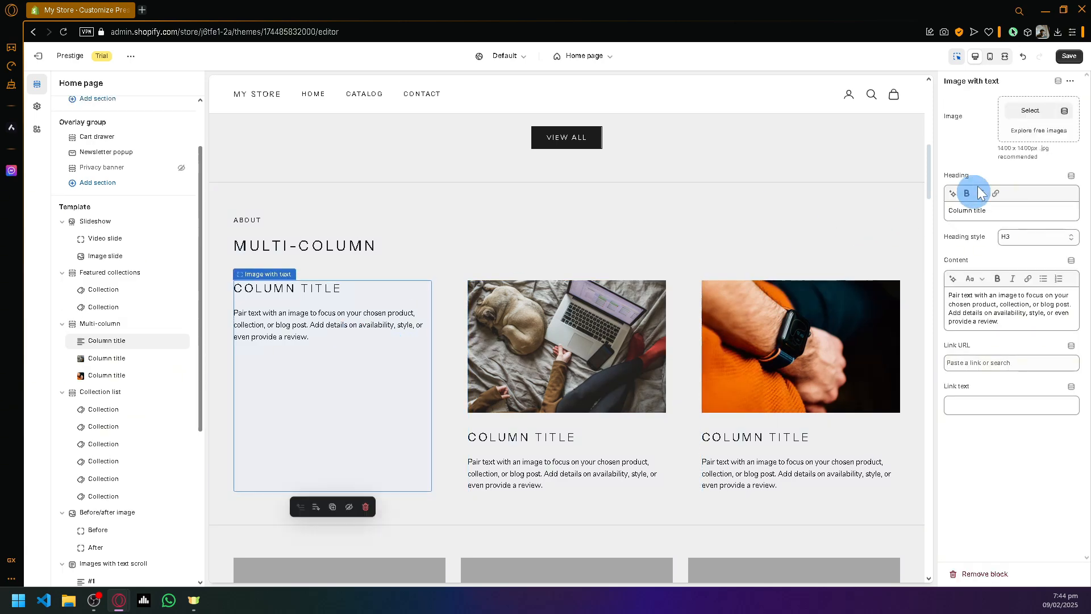
pyautogui.click(1026, 129)
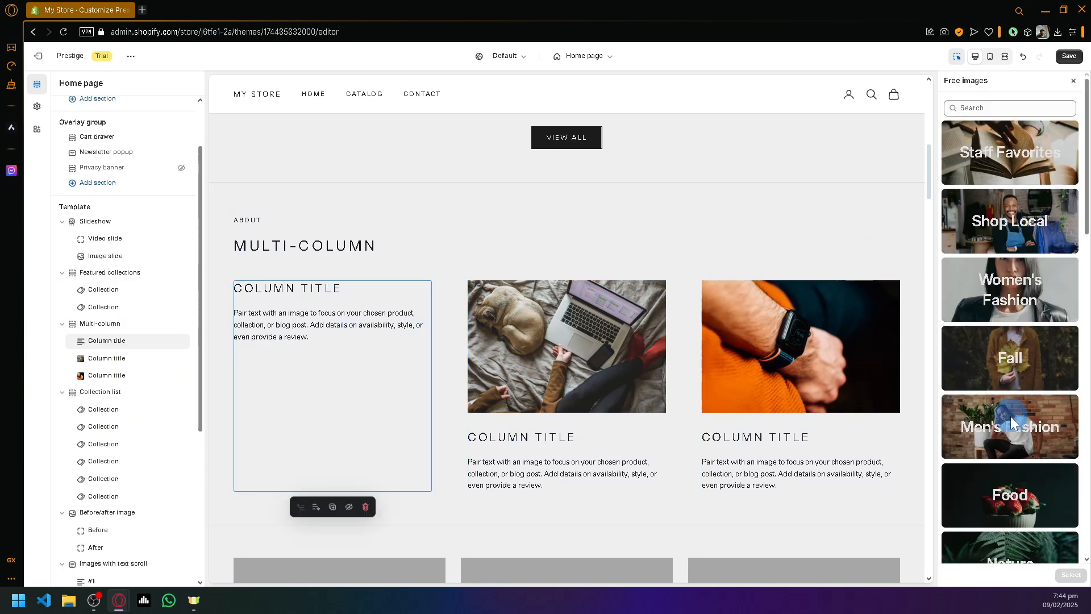
pyautogui.scroll(-5, 1010, 421)
pyautogui.click(1027, 369)
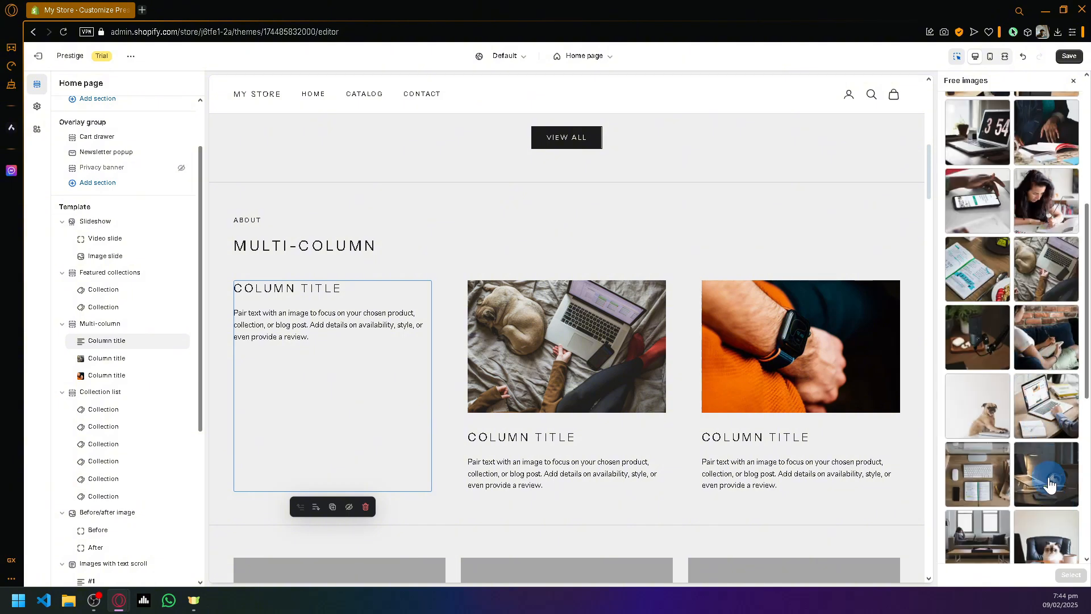
pyautogui.scroll(-2, 1050, 483)
pyautogui.click(1048, 455)
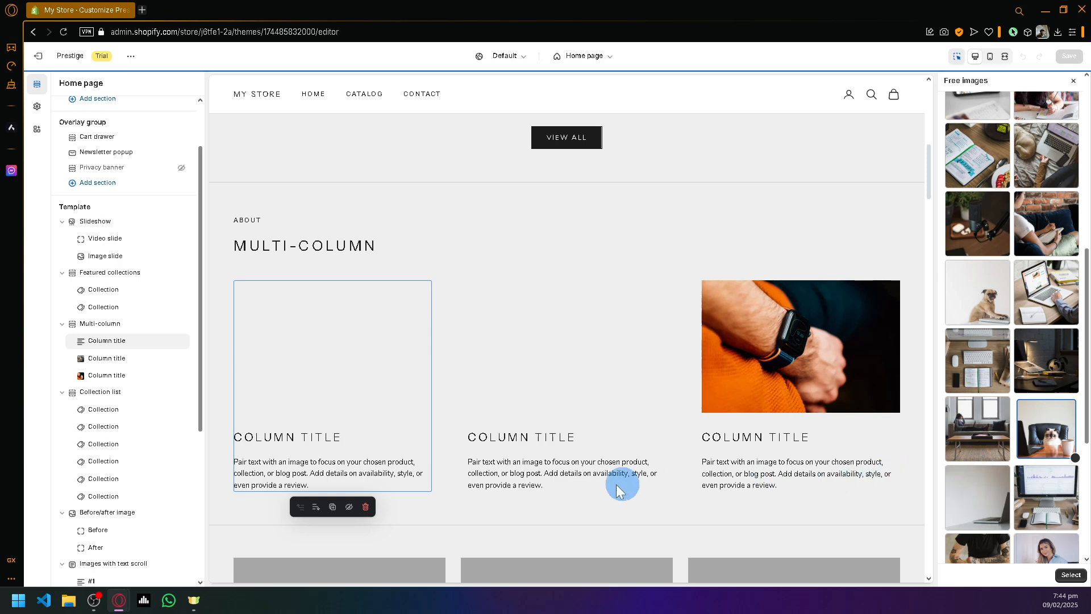
pyautogui.click(1070, 575)
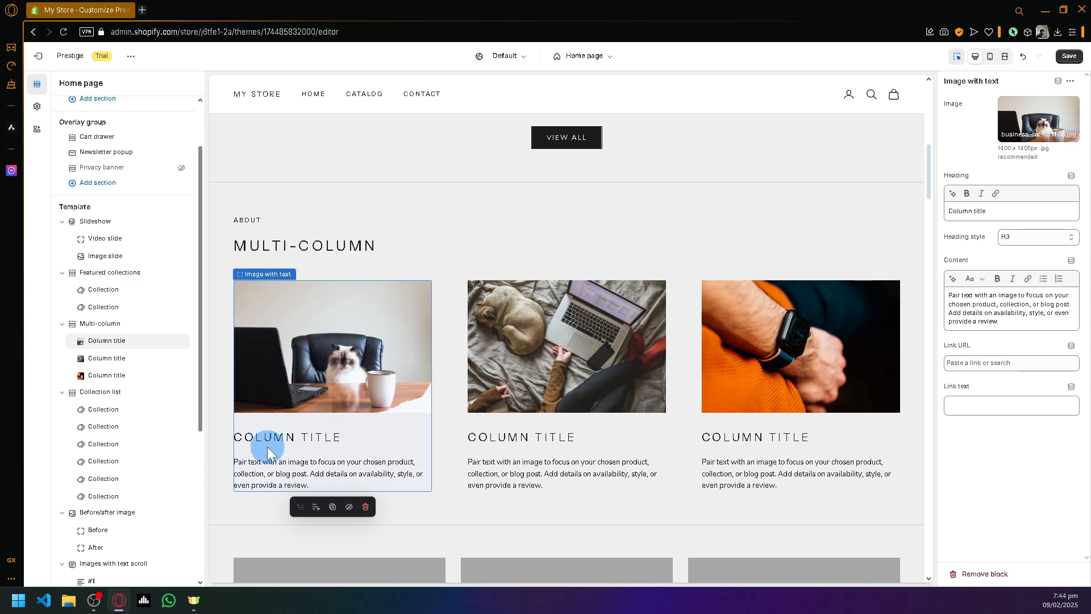
# Step: Review the Collection list section's settings and its collection tiles in the preview
pyautogui.scroll(-8, 346, 424)
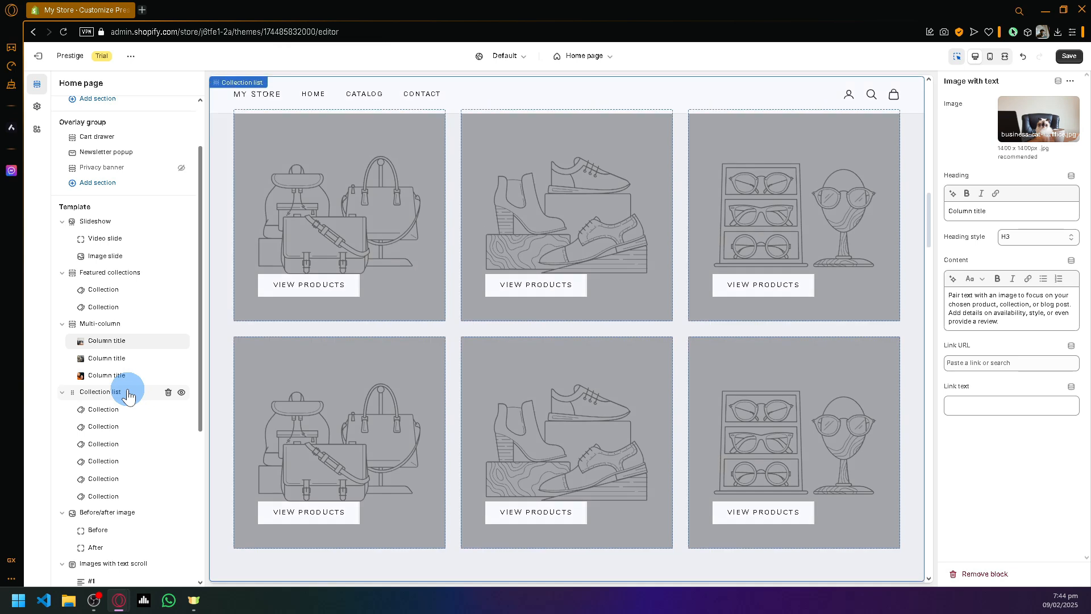
pyautogui.click(126, 393)
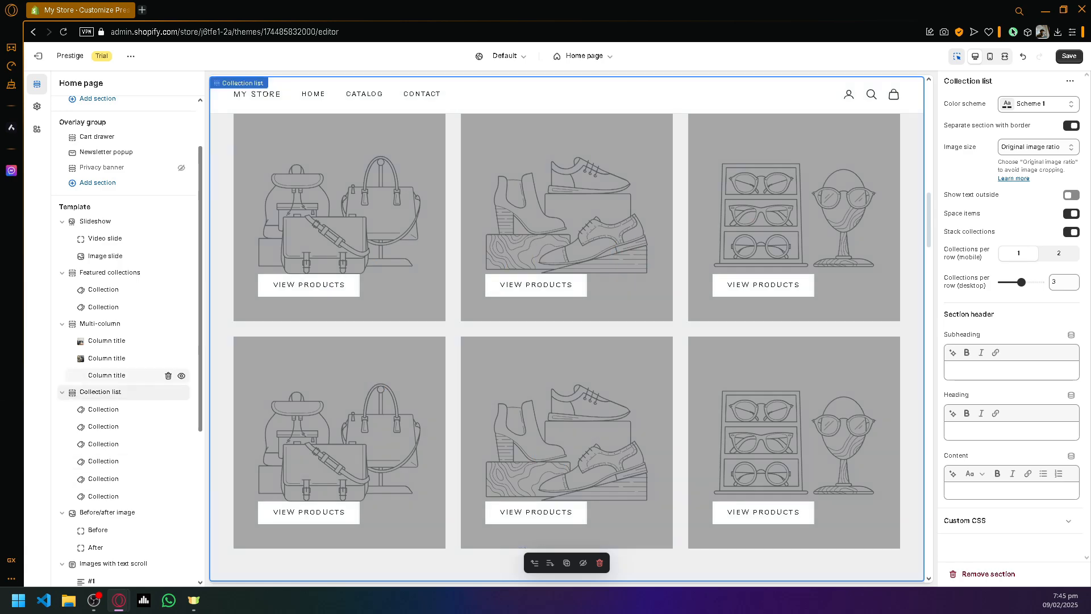
pyautogui.scroll(-2, 139, 316)
pyautogui.scroll(-6, 463, 367)
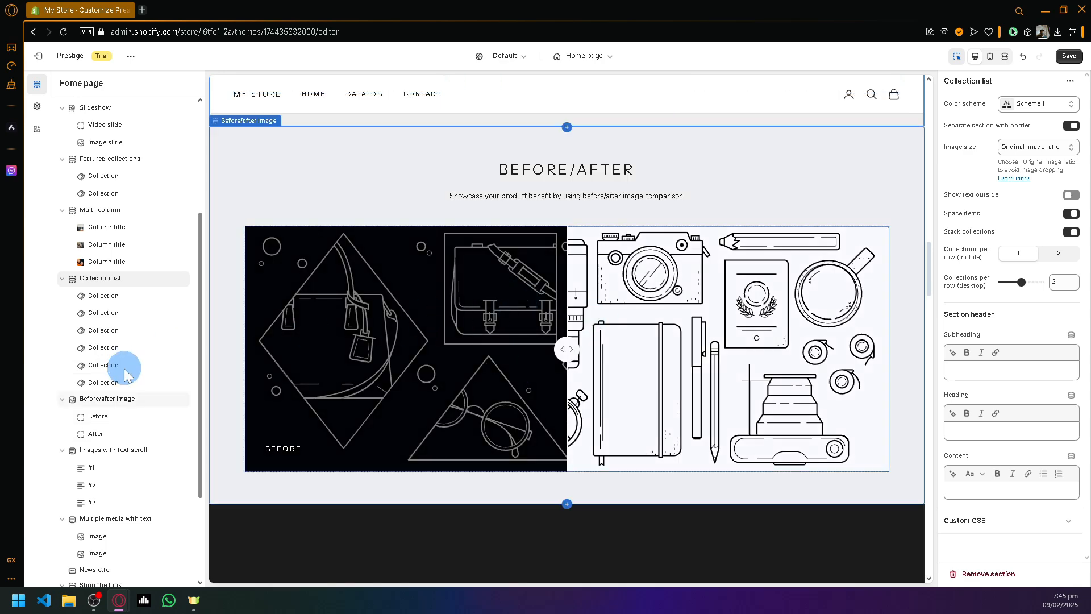
# Step: Set the Before block's image to the clothing rack photo from the Shop Local free images and shift the preview's comparison divider
pyautogui.click(111, 418)
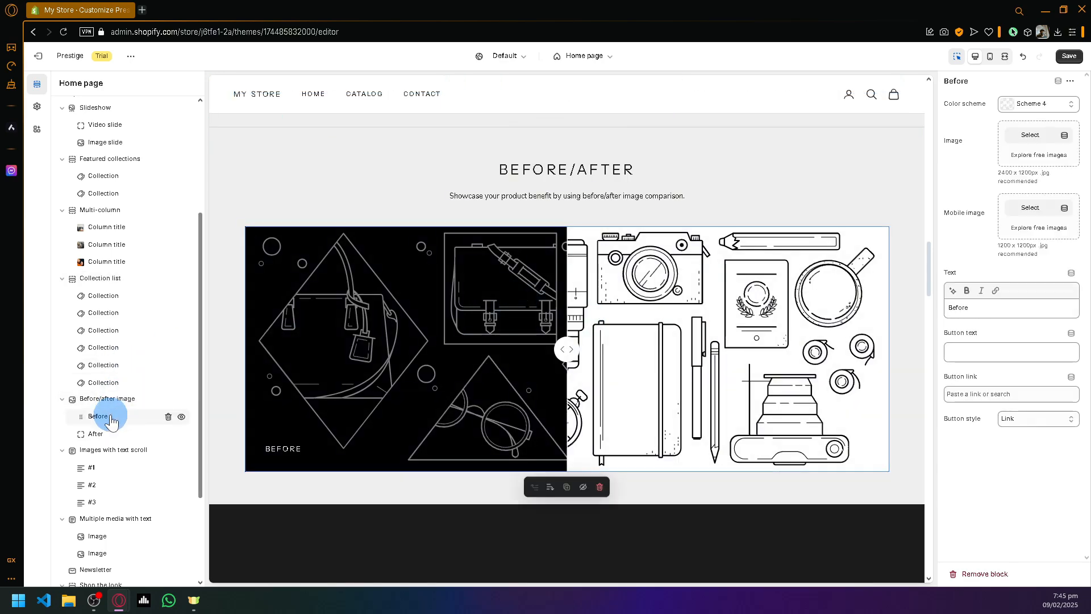
pyautogui.click(1031, 136)
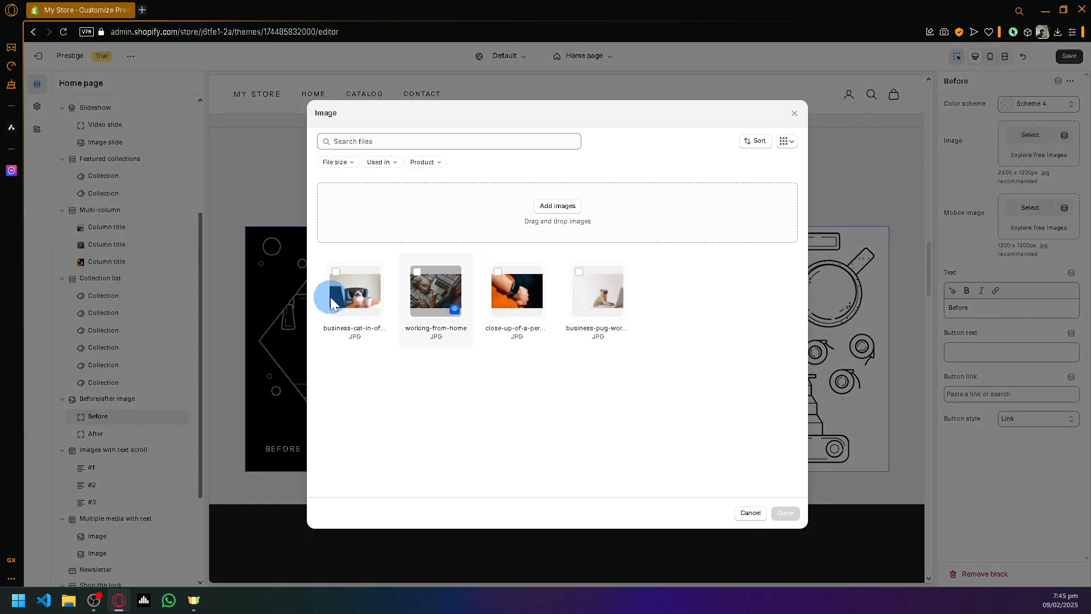
pyautogui.click(794, 113)
pyautogui.click(1049, 156)
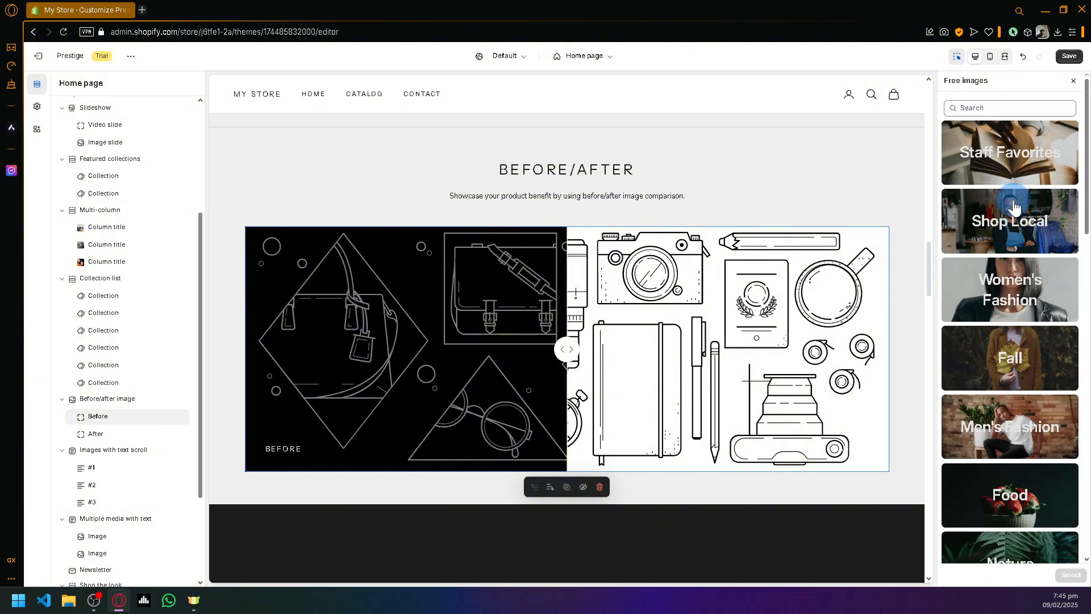
pyautogui.click(1013, 202)
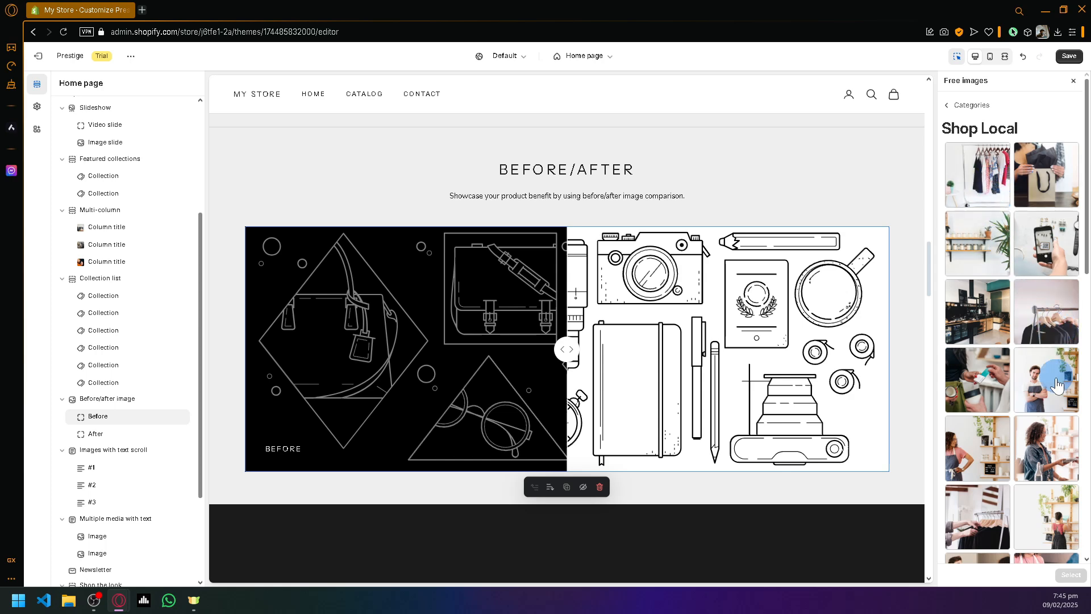
pyautogui.scroll(-4, 1040, 389)
pyautogui.scroll(-6, 1039, 398)
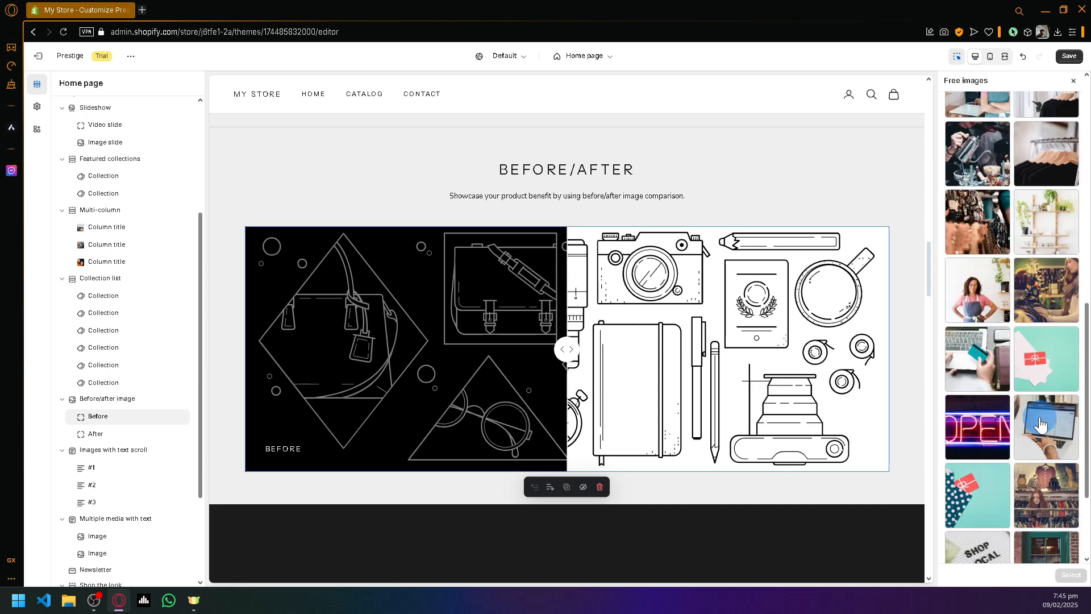
pyautogui.scroll(-3, 1040, 422)
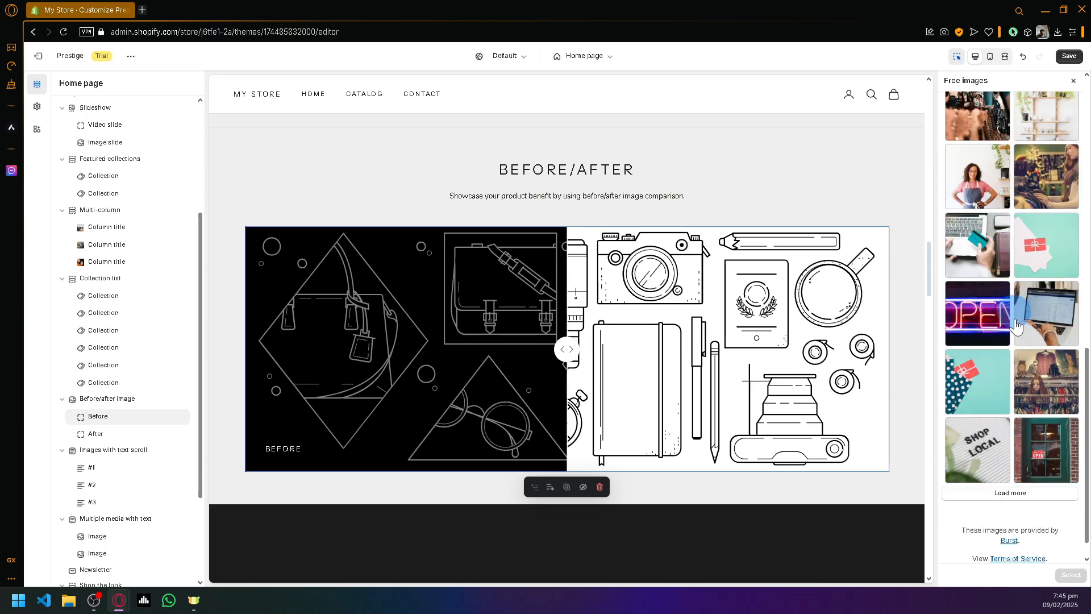
pyautogui.scroll(15, 1035, 404)
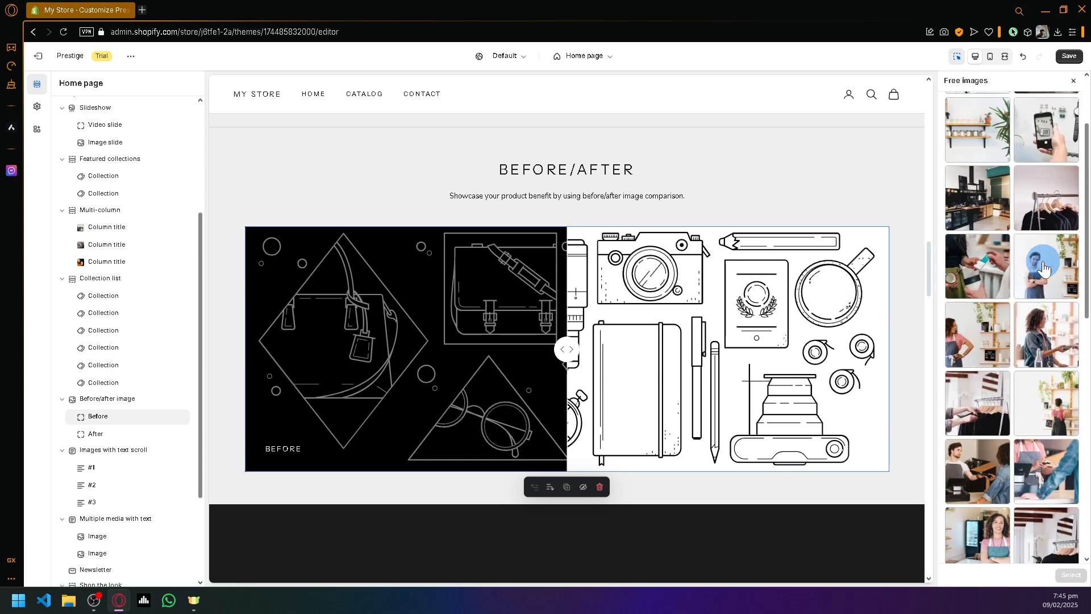
pyautogui.click(985, 172)
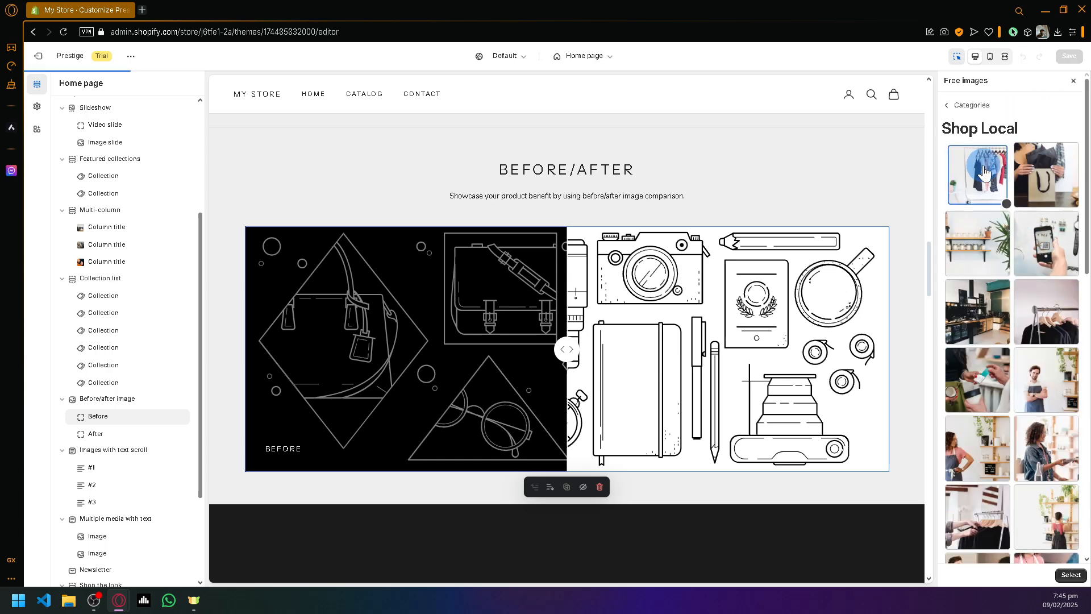
pyautogui.click(1071, 575)
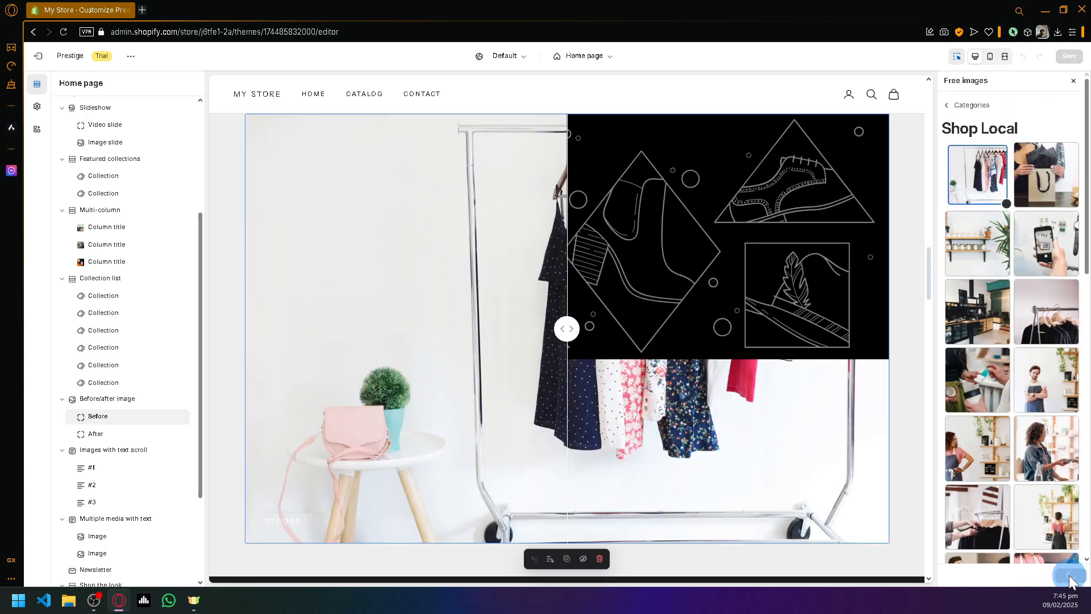
pyautogui.click(680, 289)
pyautogui.click(744, 273)
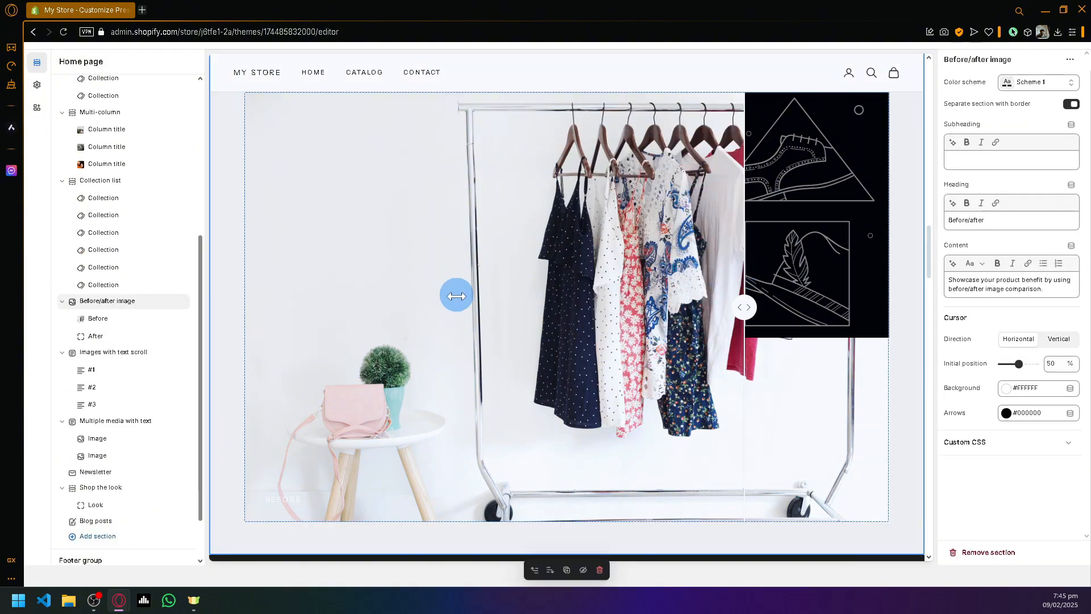
# Step: Set the After block's image to the uploaded office cat photo and try the comparison divider in the preview
pyautogui.click(109, 341)
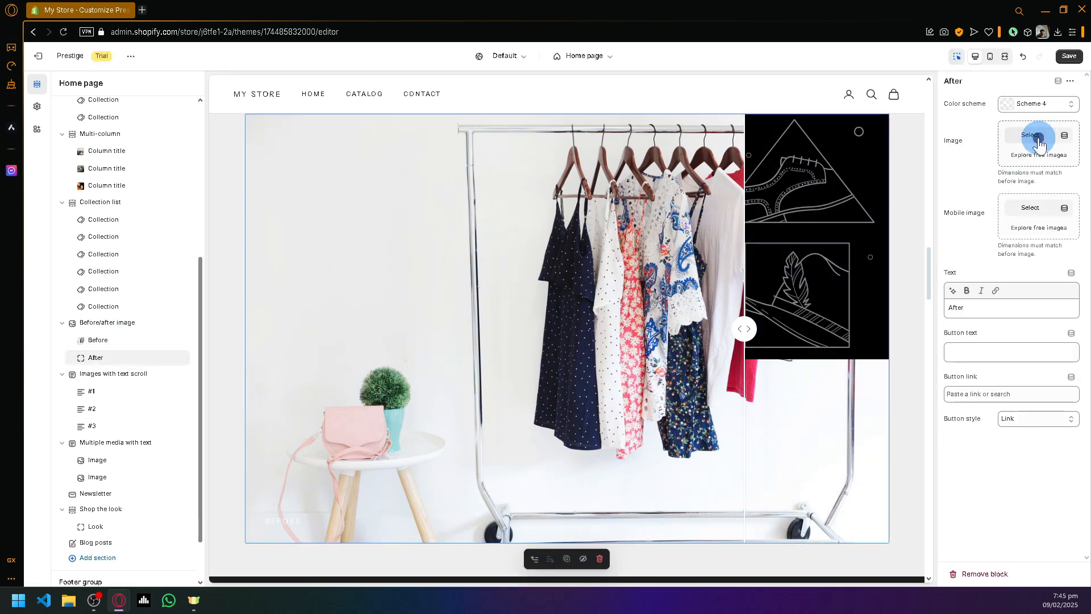
pyautogui.click(1038, 137)
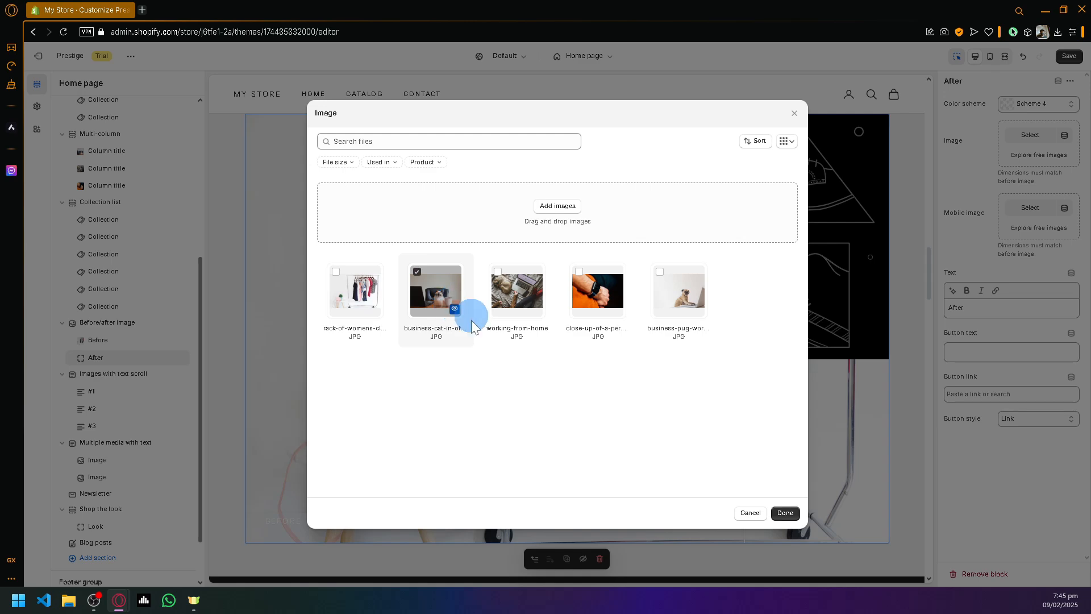
pyautogui.click(785, 512)
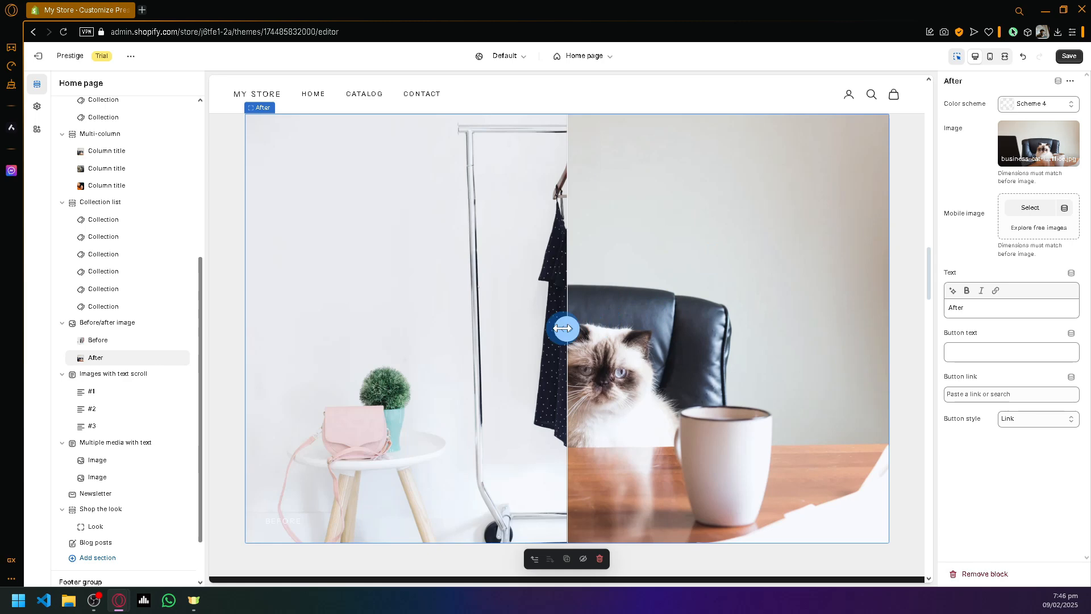
pyautogui.moveTo(564, 323)
pyautogui.mouseDown()
pyautogui.moveTo(645, 328)
pyautogui.moveTo(416, 324)
pyautogui.moveTo(668, 319)
pyautogui.moveTo(341, 309)
pyautogui.moveTo(574, 306)
pyautogui.mouseUp()
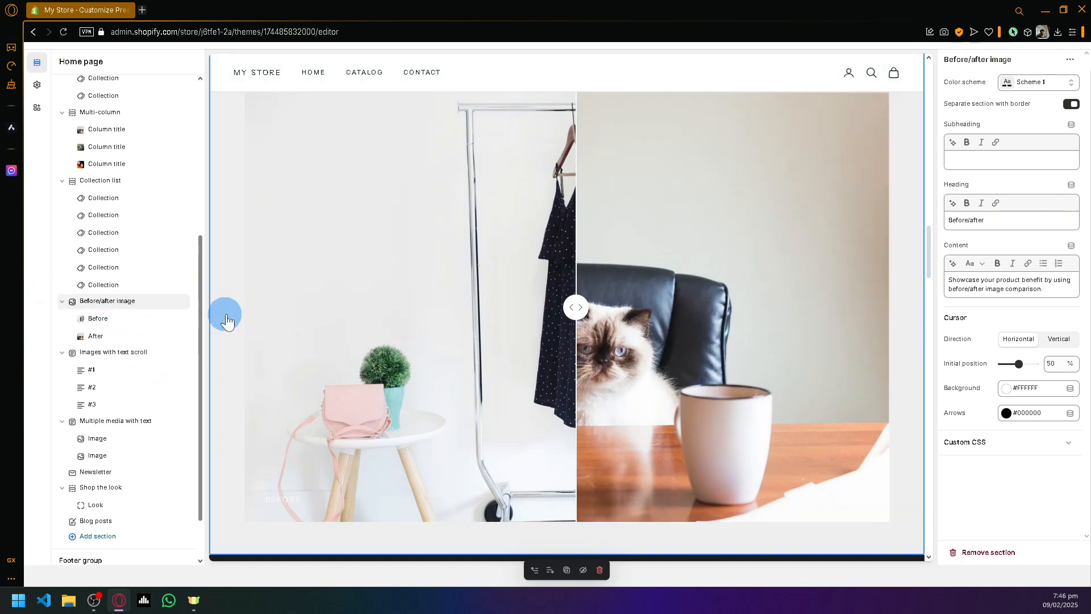
# Step: Examine how the Images with text scroll section moves through blocks #1, #2 and #3 in the preview
pyautogui.scroll(-5, 426, 322)
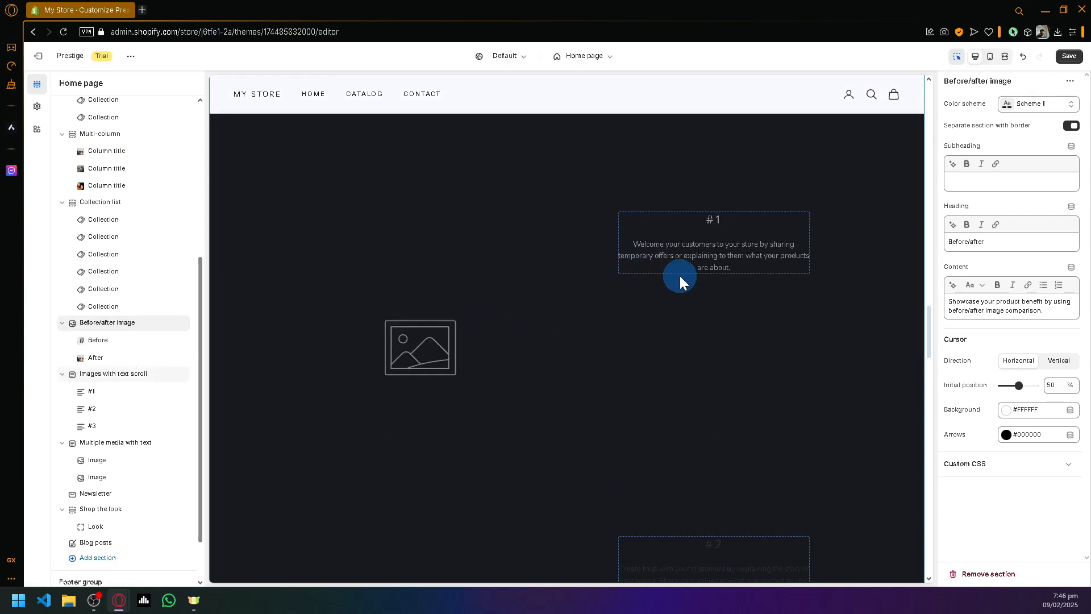
pyautogui.scroll(-4, 680, 278)
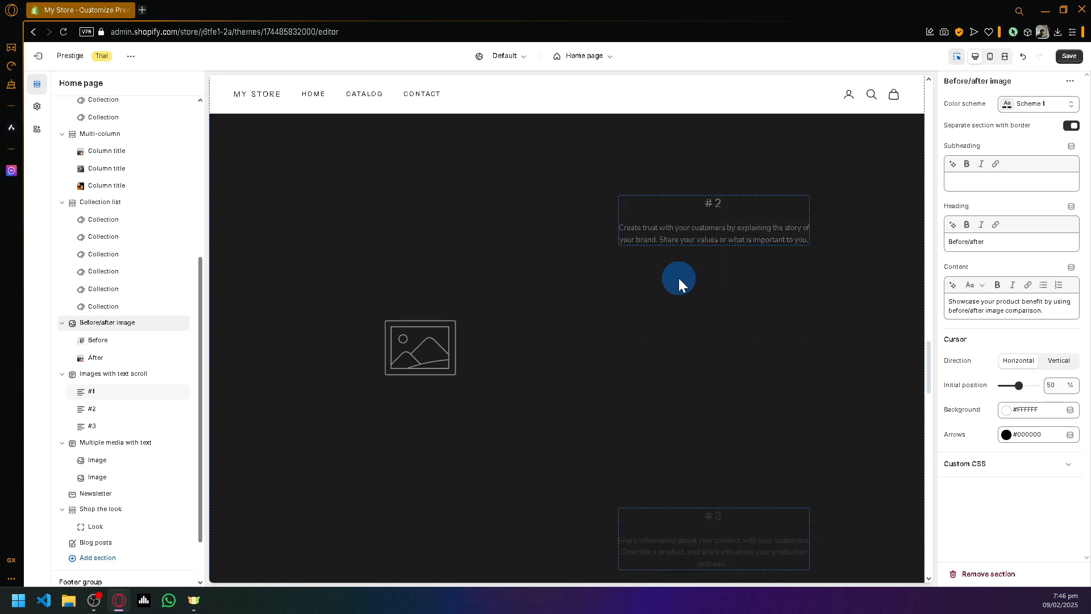
pyautogui.scroll(5, 680, 282)
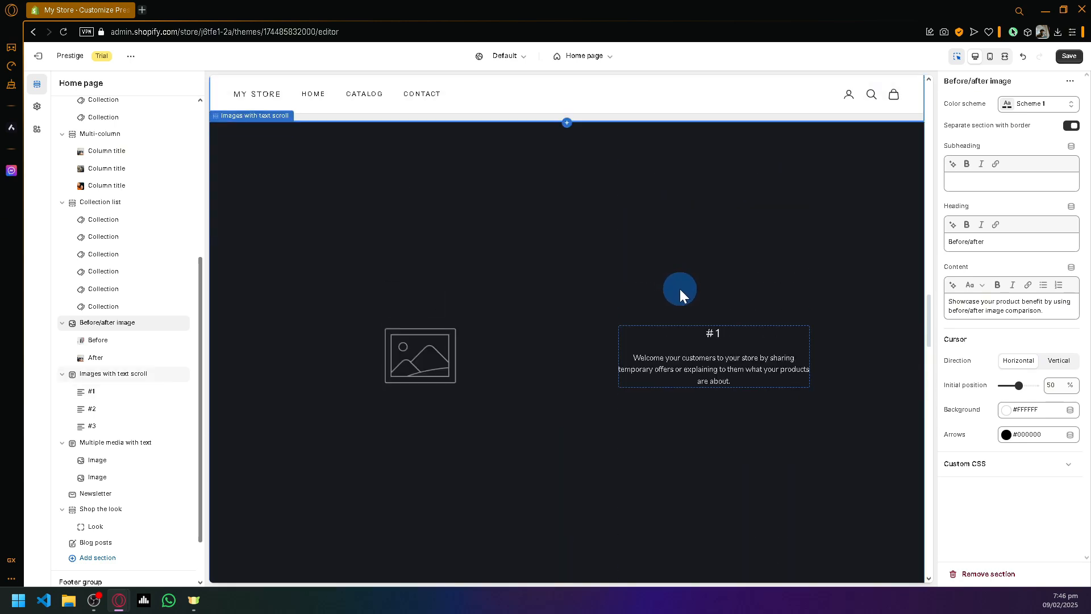
pyautogui.scroll(-3, 680, 292)
pyautogui.scroll(-2, 680, 299)
pyautogui.scroll(2, 679, 299)
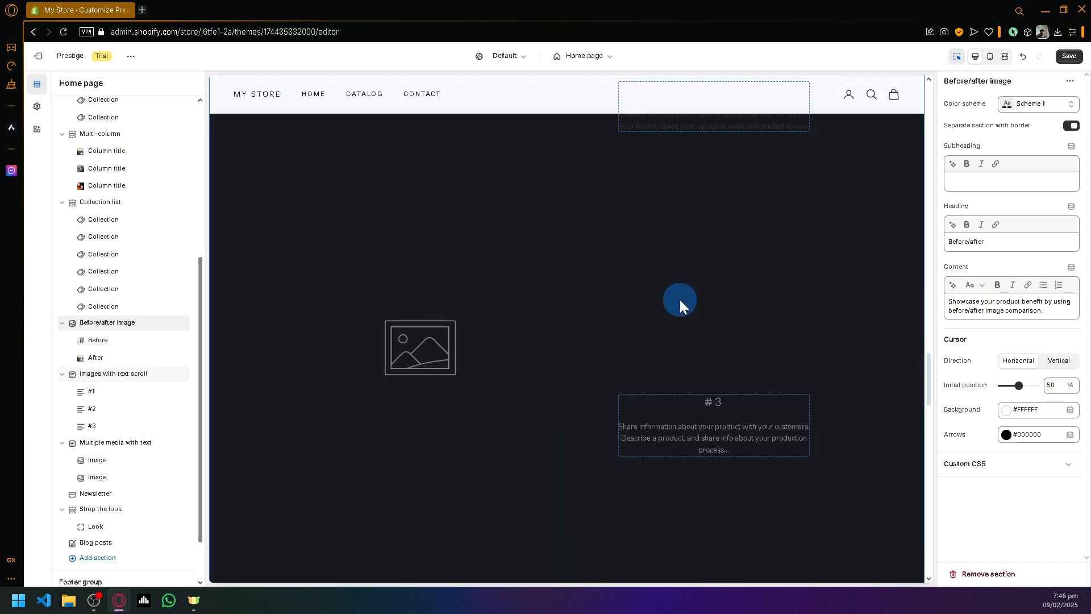
pyautogui.scroll(-5, 721, 353)
pyautogui.scroll(-2, 780, 414)
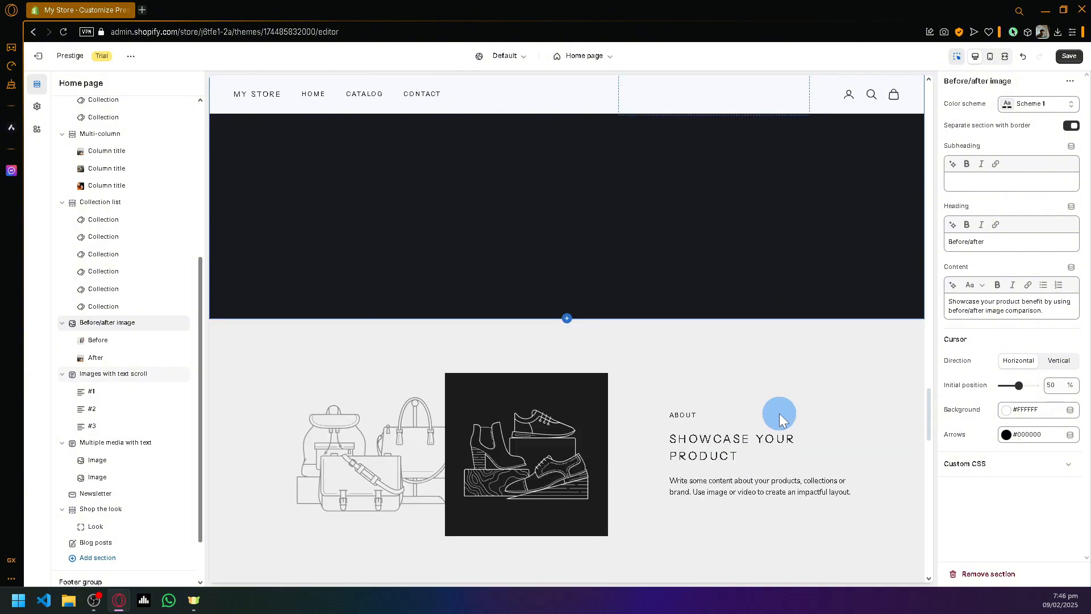
pyautogui.scroll(7, 779, 411)
pyautogui.scroll(6, 611, 364)
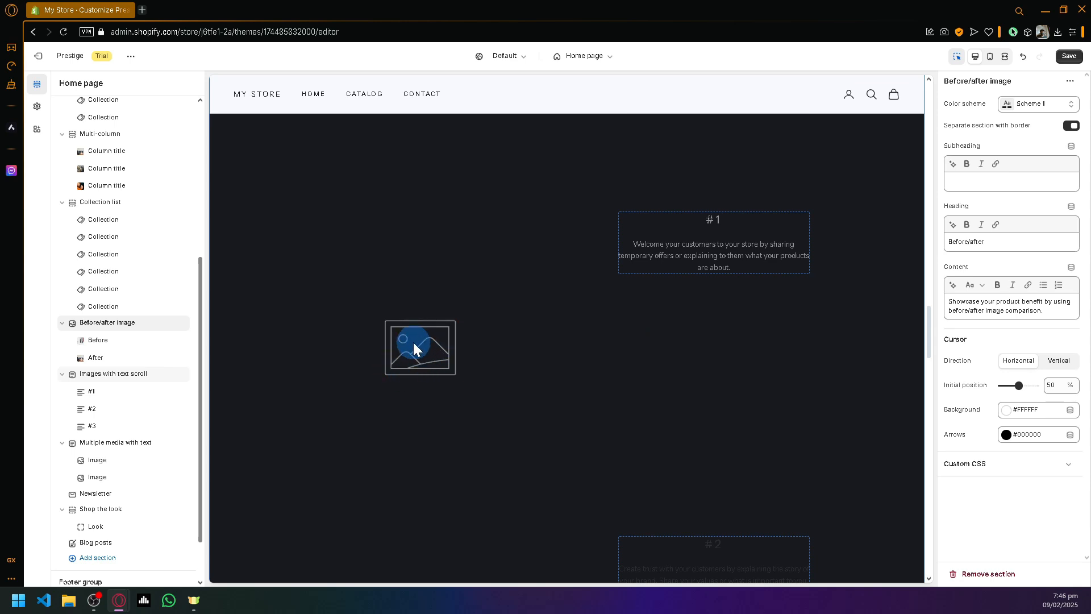
# Step: Set the Images with text scroll section's background image to the Women's Fashion free photo of the woman in a black leather jacket
pyautogui.click(427, 334)
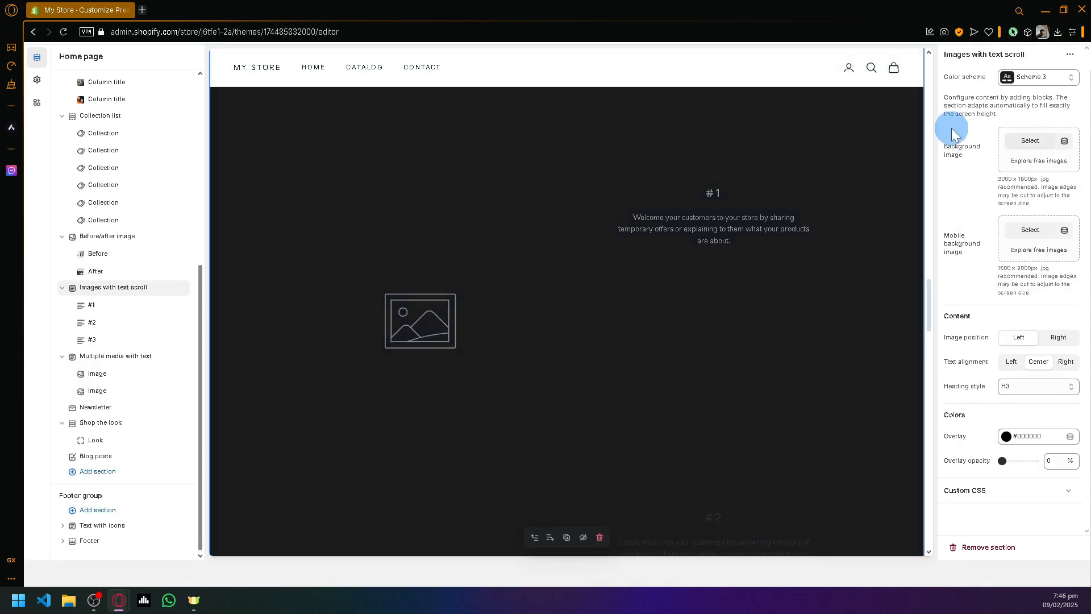
pyautogui.click(1047, 170)
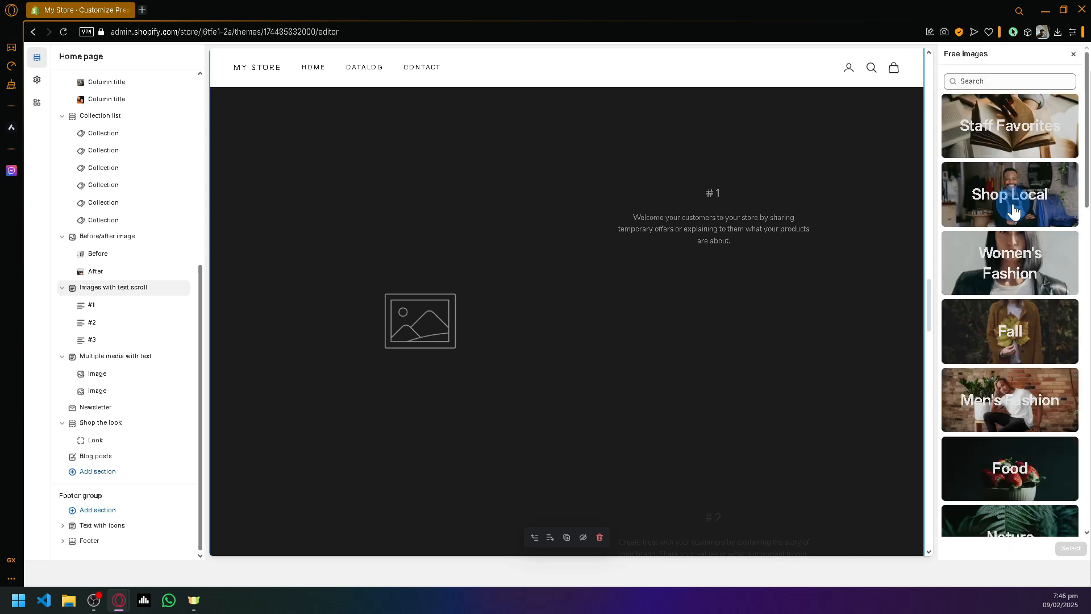
pyautogui.click(1022, 278)
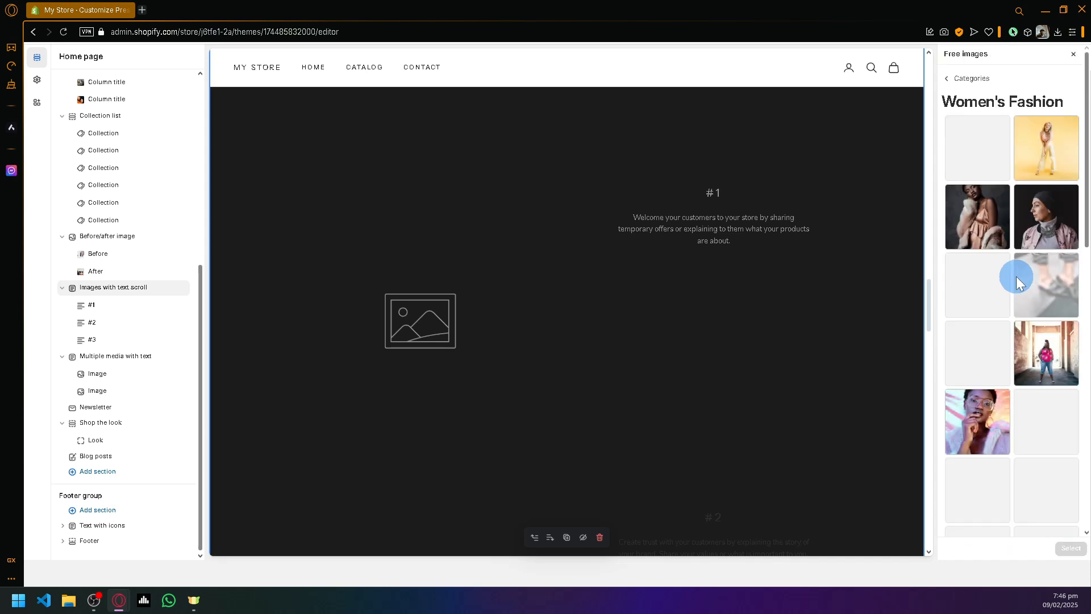
pyautogui.click(987, 155)
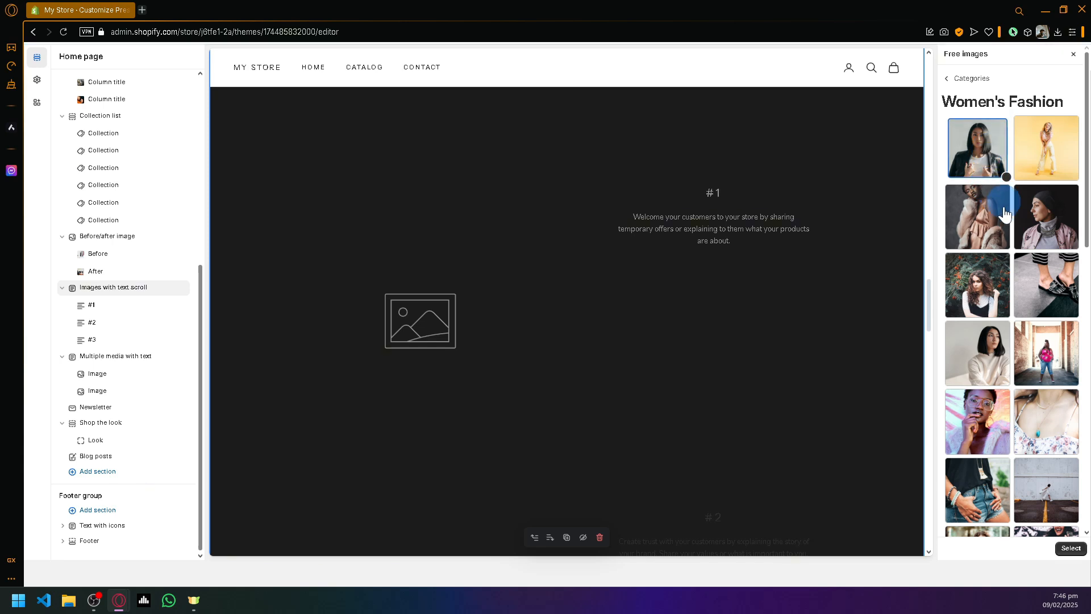
pyautogui.click(1077, 549)
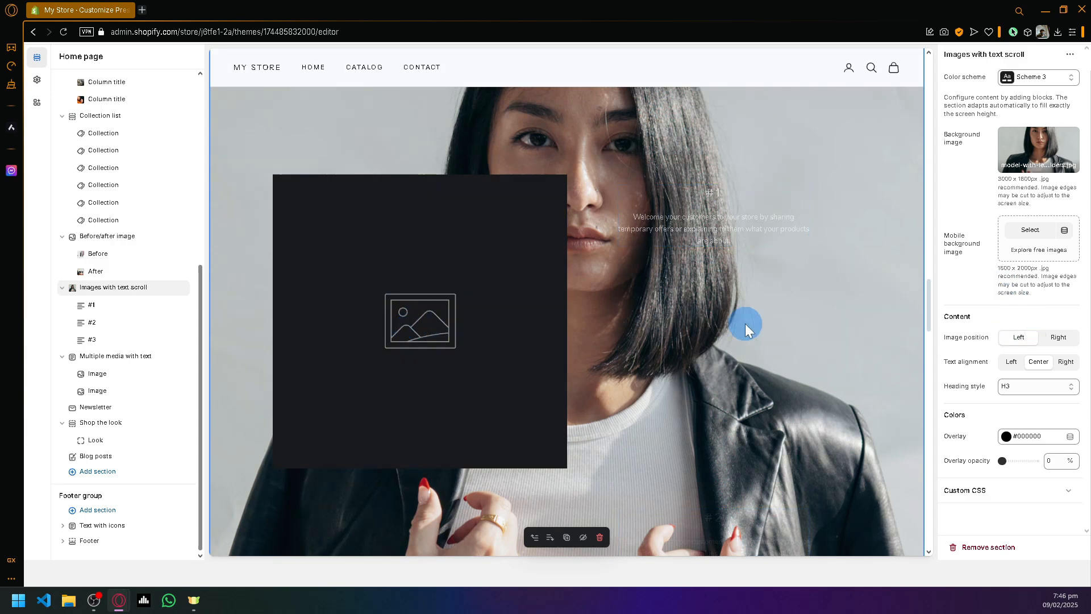
pyautogui.scroll(6, 745, 323)
pyautogui.scroll(-16, 744, 324)
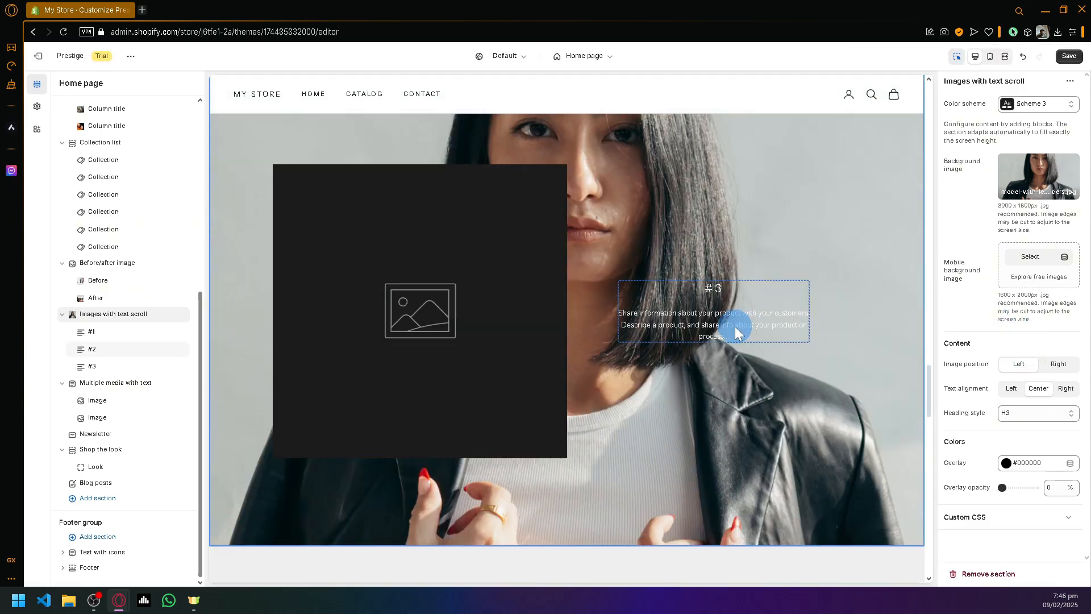
# Step: Add another Image with text block above block #1 in the Images with text scroll section
pyautogui.click(98, 335)
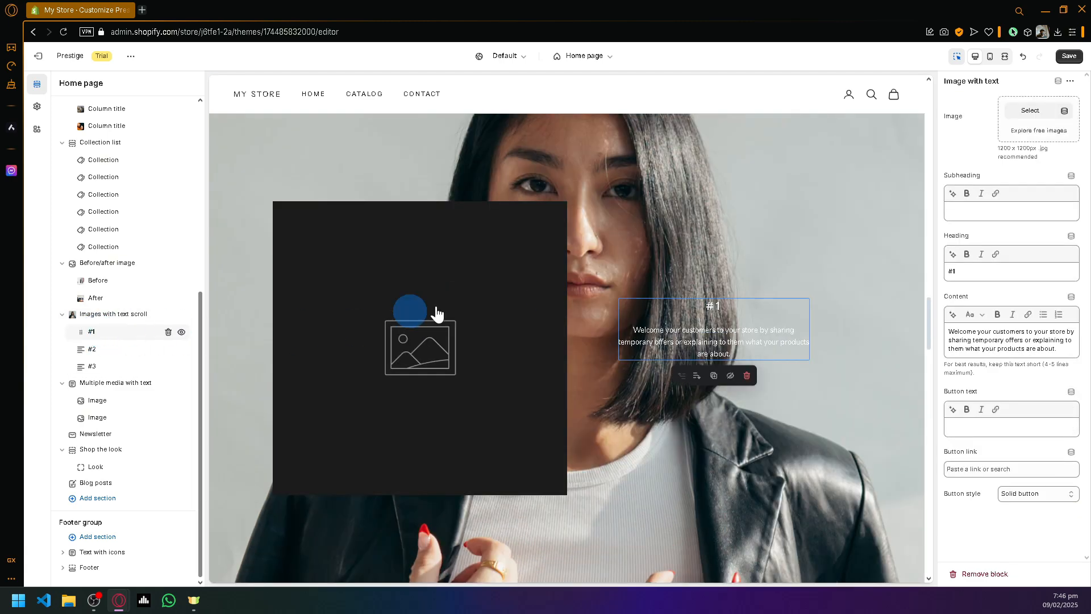
pyautogui.click(676, 331)
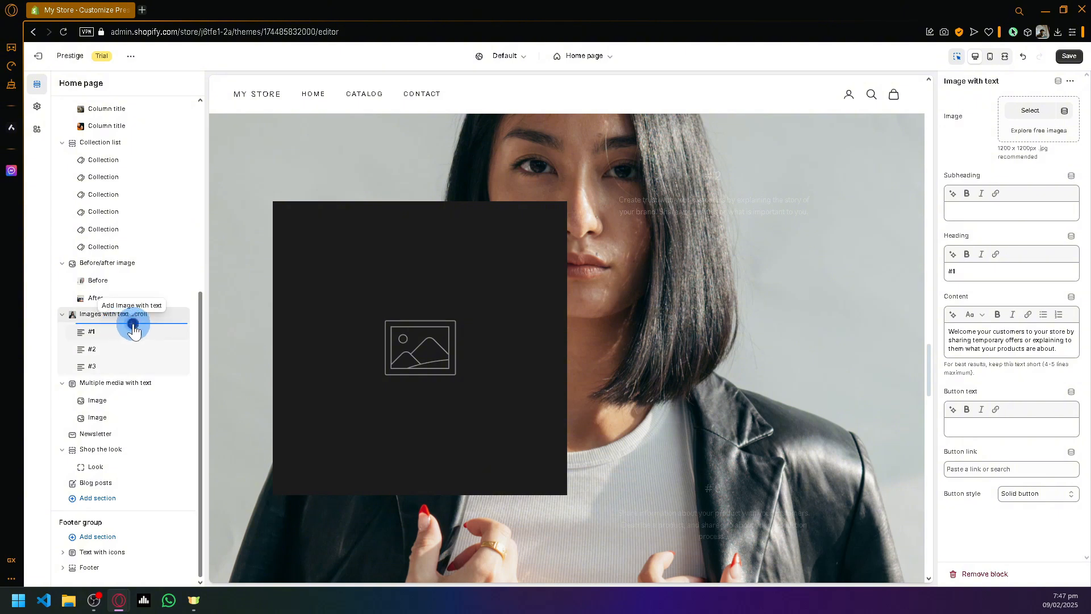
pyautogui.click(132, 324)
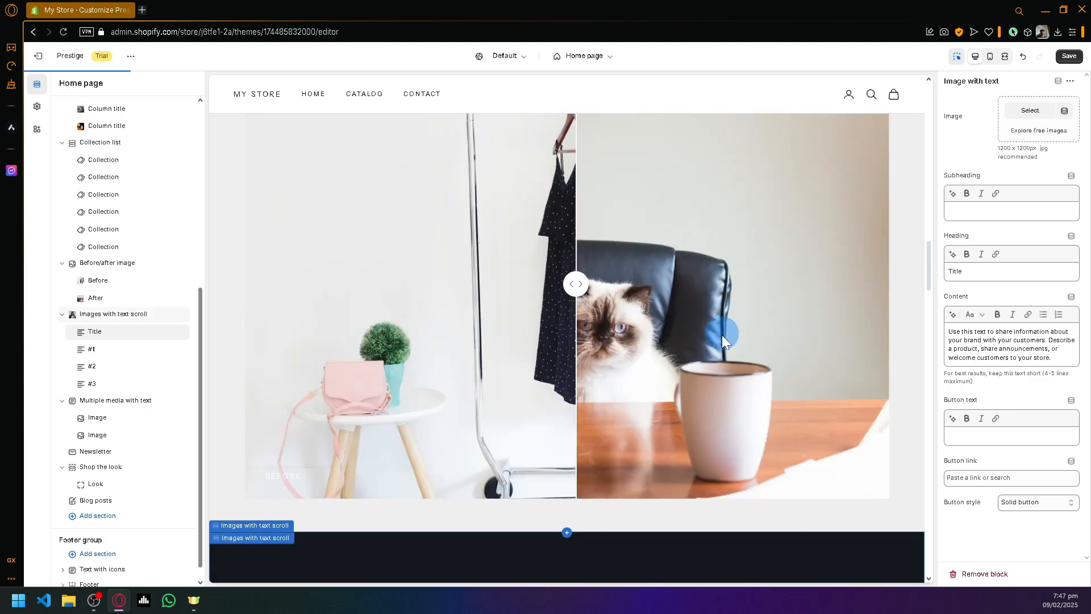
# Step: Review the remaining home page sections in the preview, from Images with text scroll down to the footer
pyautogui.scroll(-15, 722, 335)
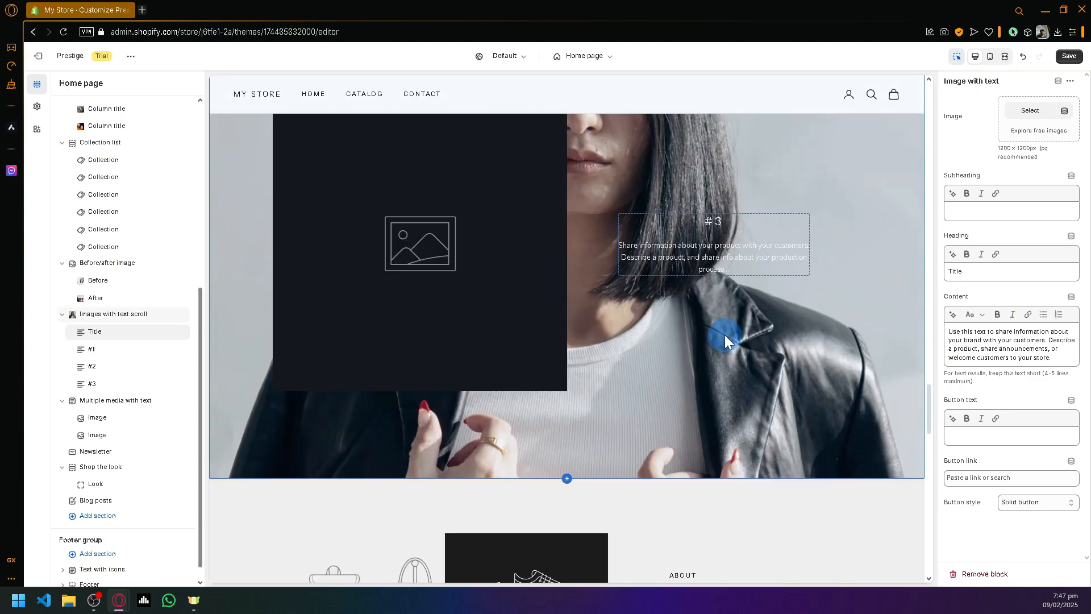
pyautogui.scroll(-8, 724, 334)
pyautogui.scroll(6, 730, 323)
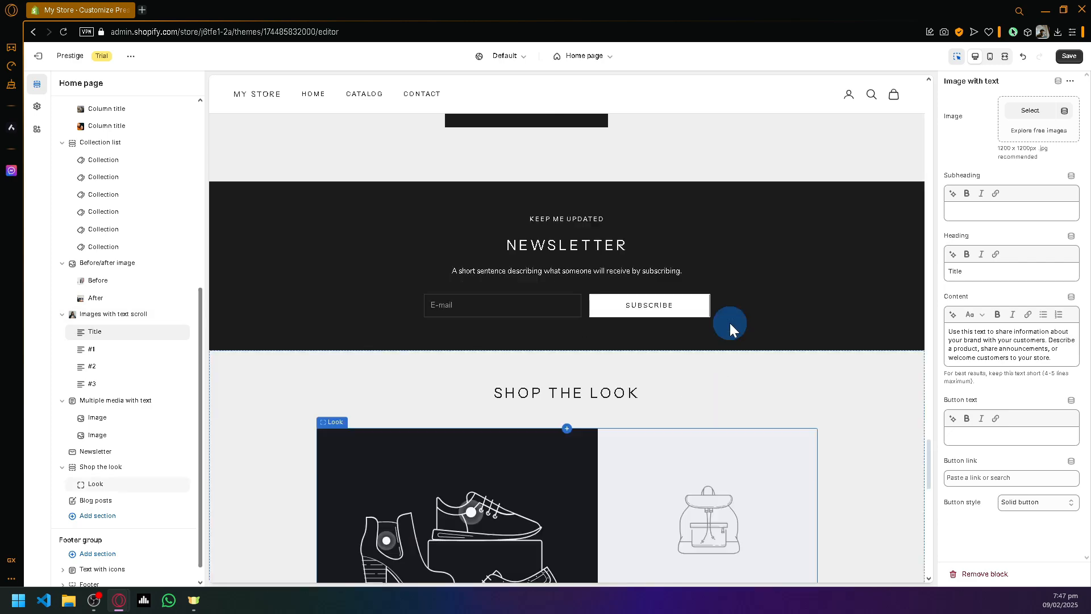
pyautogui.scroll(-6, 626, 248)
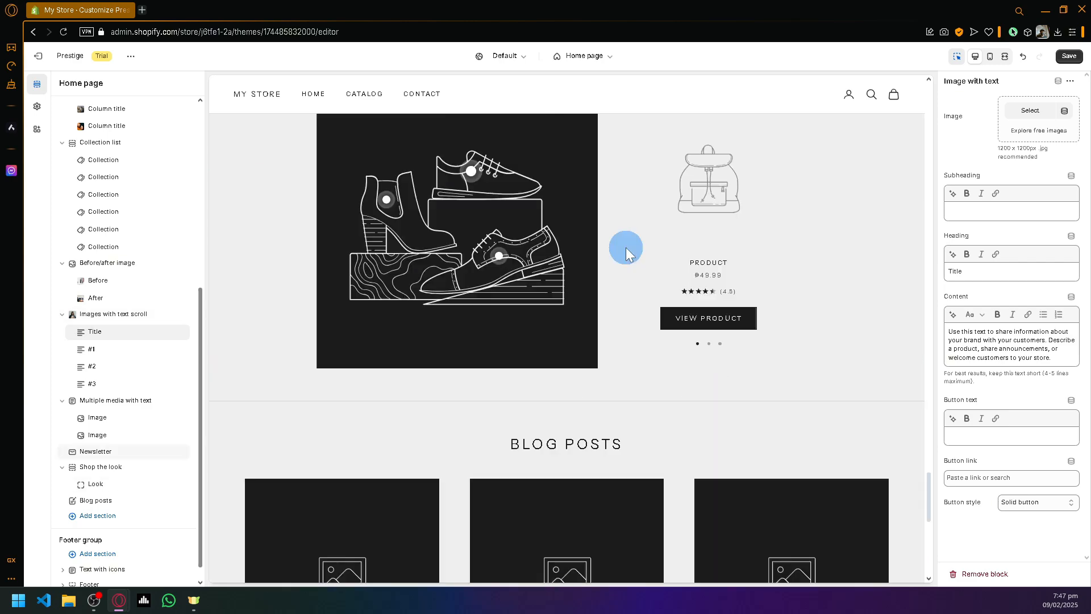
pyautogui.scroll(2, 591, 228)
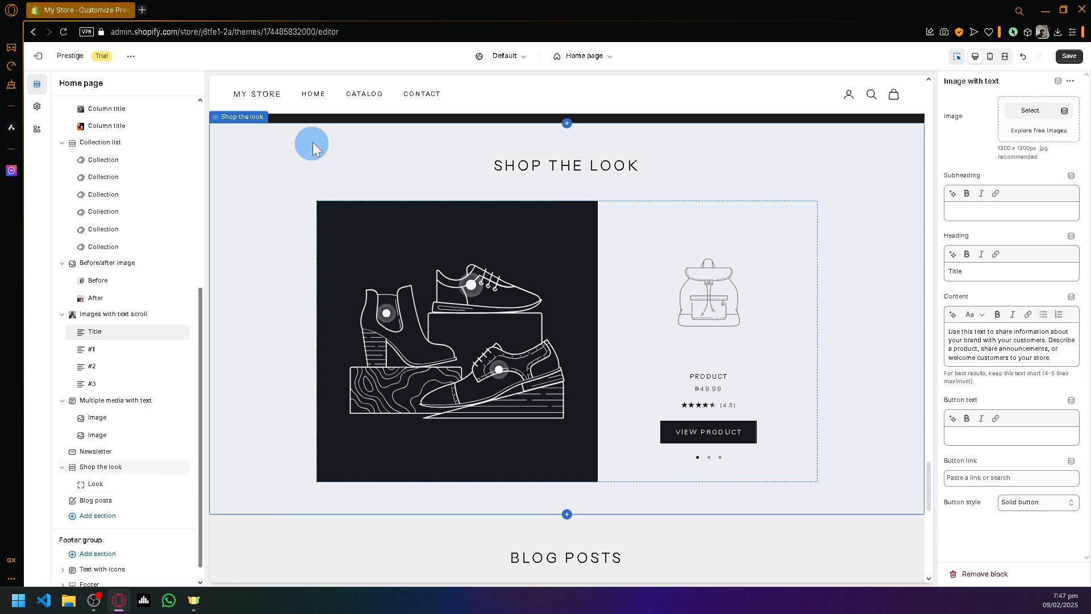
pyautogui.scroll(-2, 102, 387)
pyautogui.scroll(-10, 490, 378)
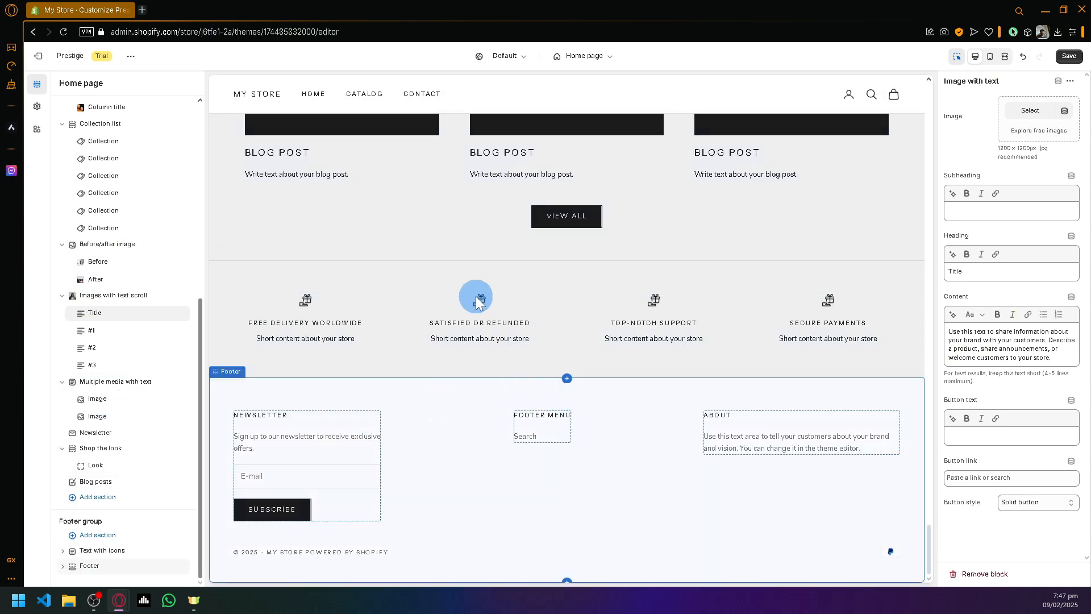
# Step: Look over the sections available for the Footer group and the product templates offered in the page selector
pyautogui.click(115, 540)
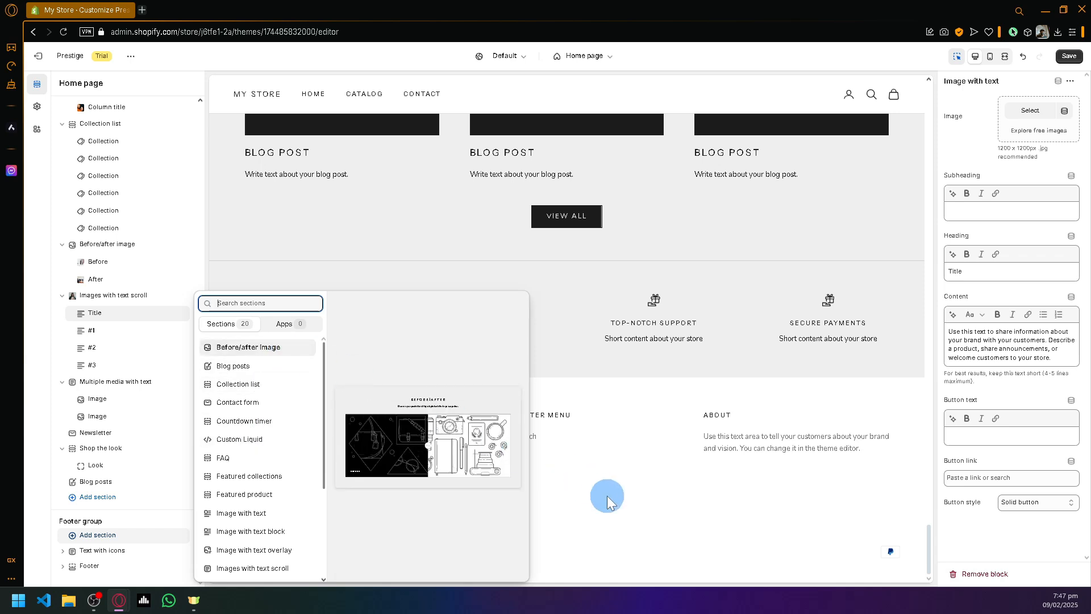
pyautogui.click(541, 202)
pyautogui.click(590, 56)
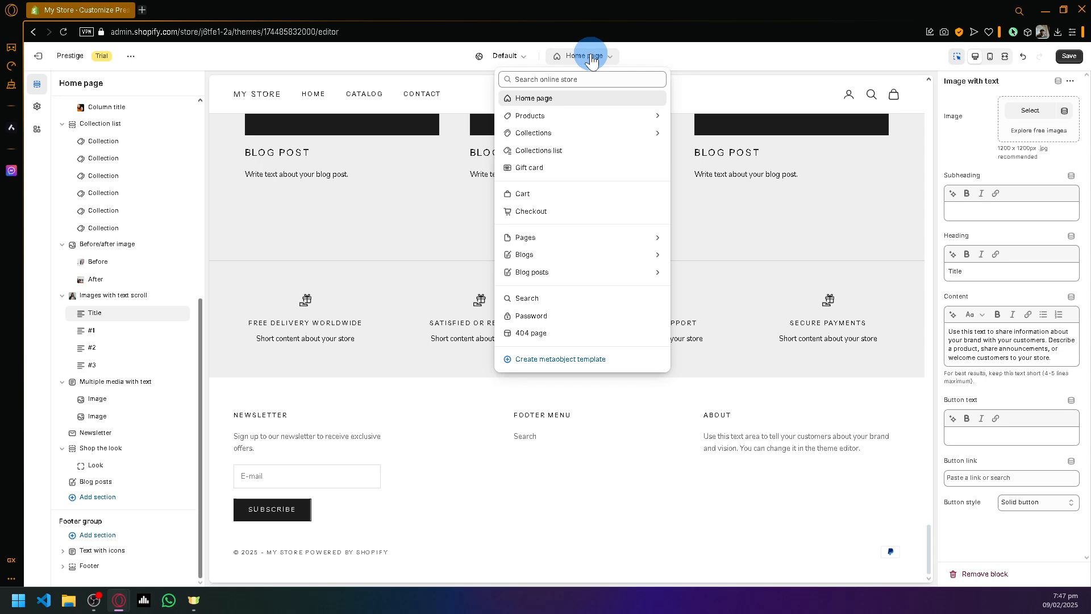
pyautogui.click(583, 116)
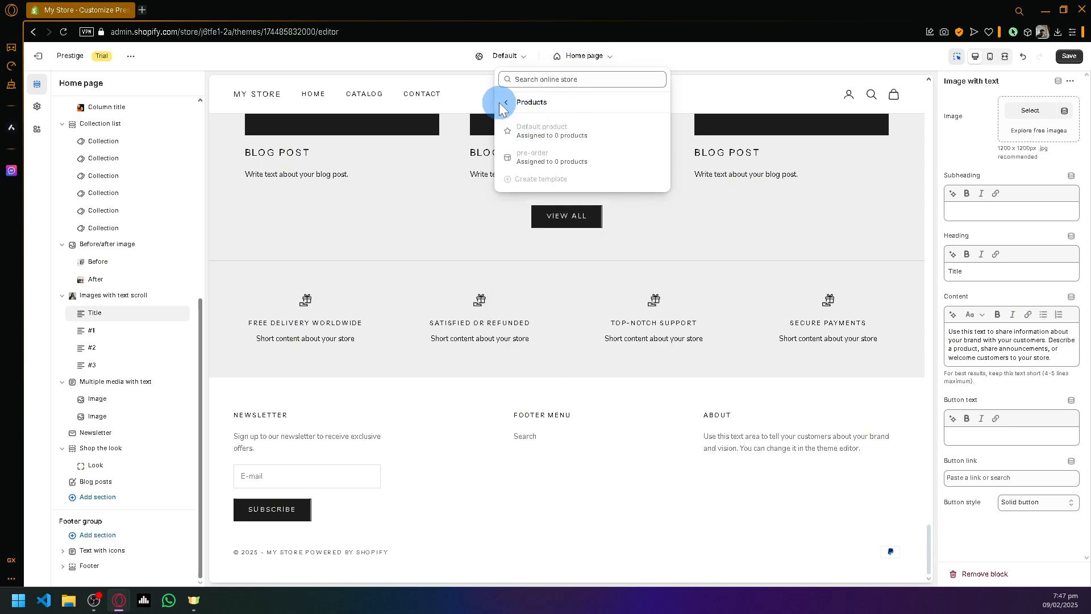
pyautogui.click(506, 102)
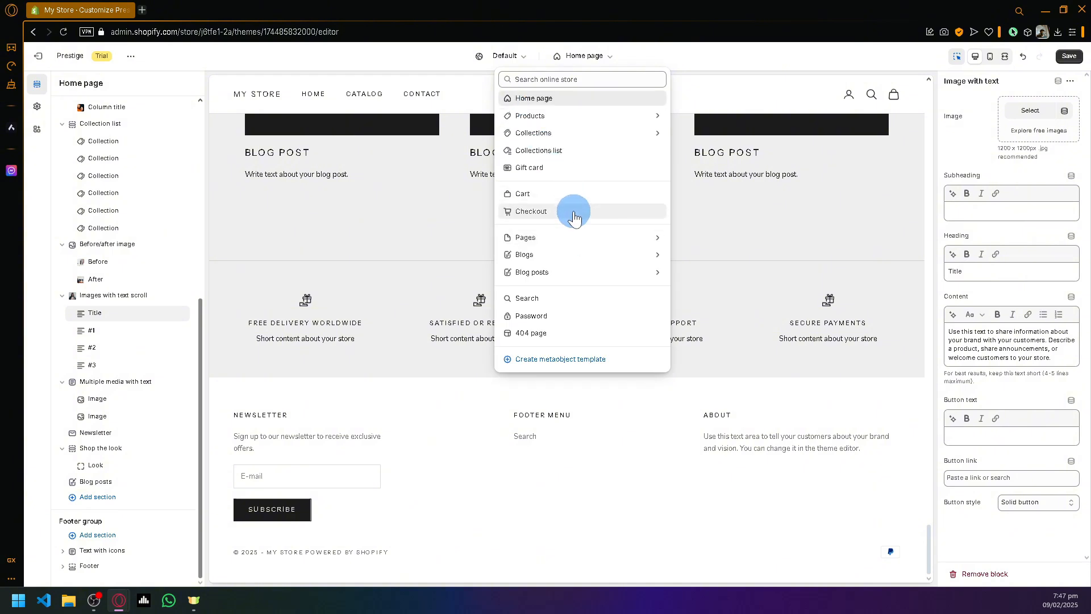
# Step: Try to load the Checkout page in the editor and go back, staying on the page to keep the unsaved changes
pyautogui.click(571, 211)
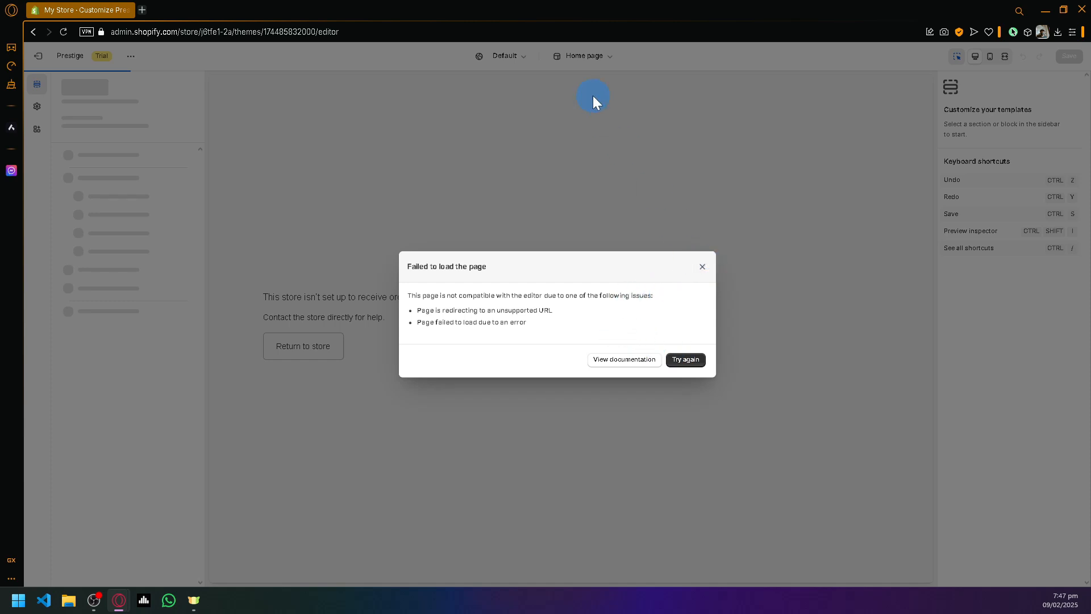
pyautogui.click(686, 359)
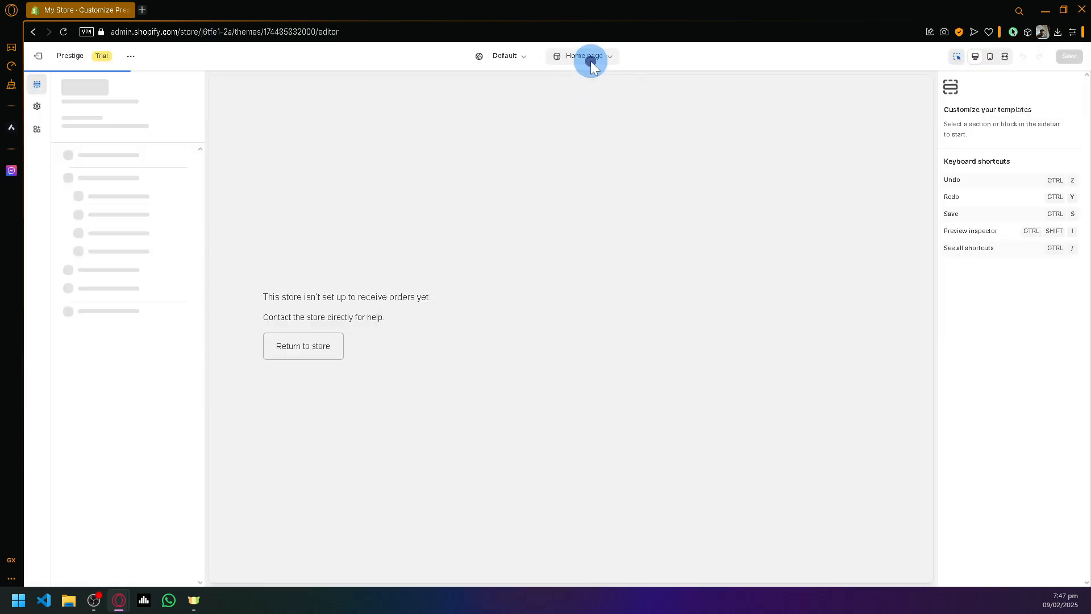
pyautogui.click(591, 60)
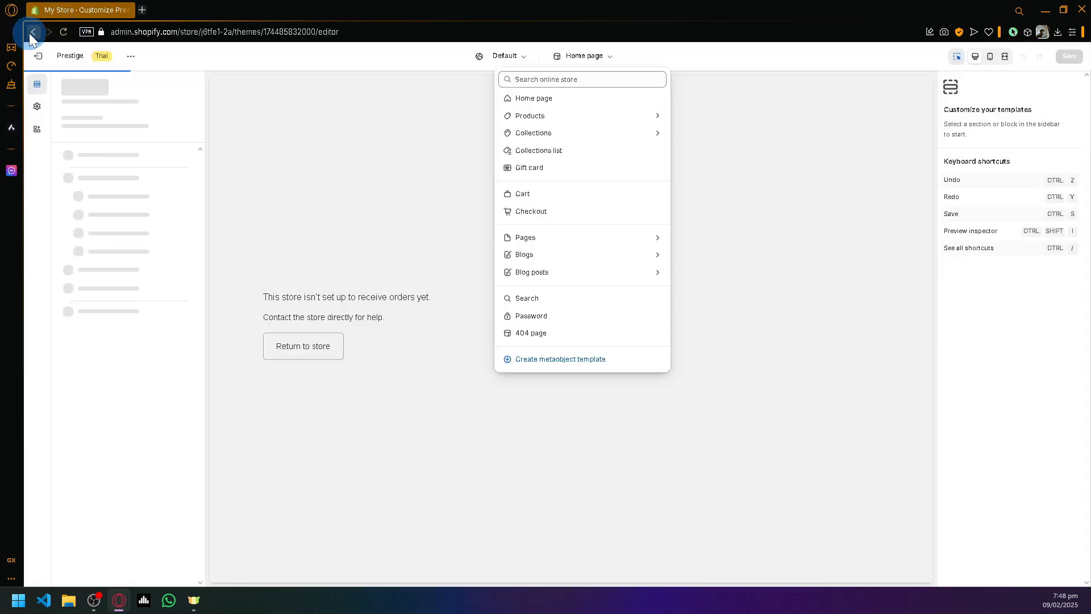
pyautogui.click(29, 33)
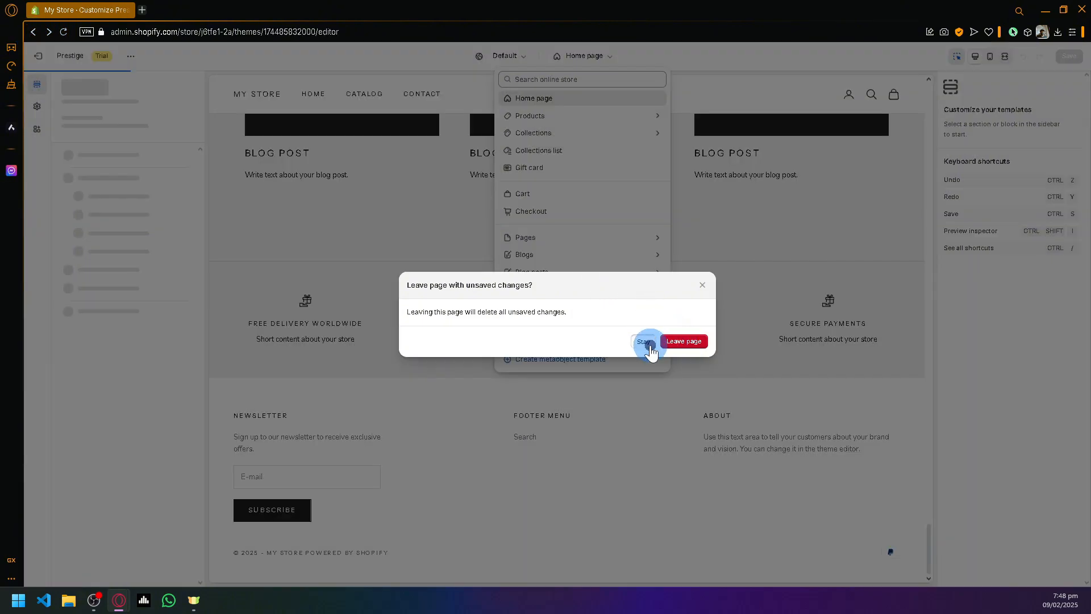
pyautogui.click(644, 341)
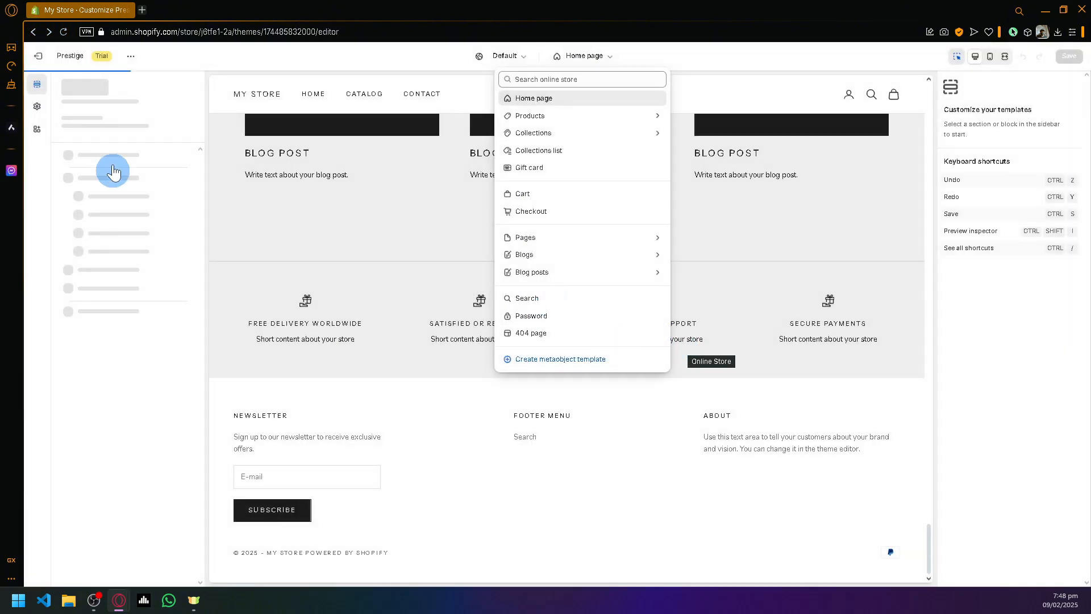
pyautogui.click(339, 236)
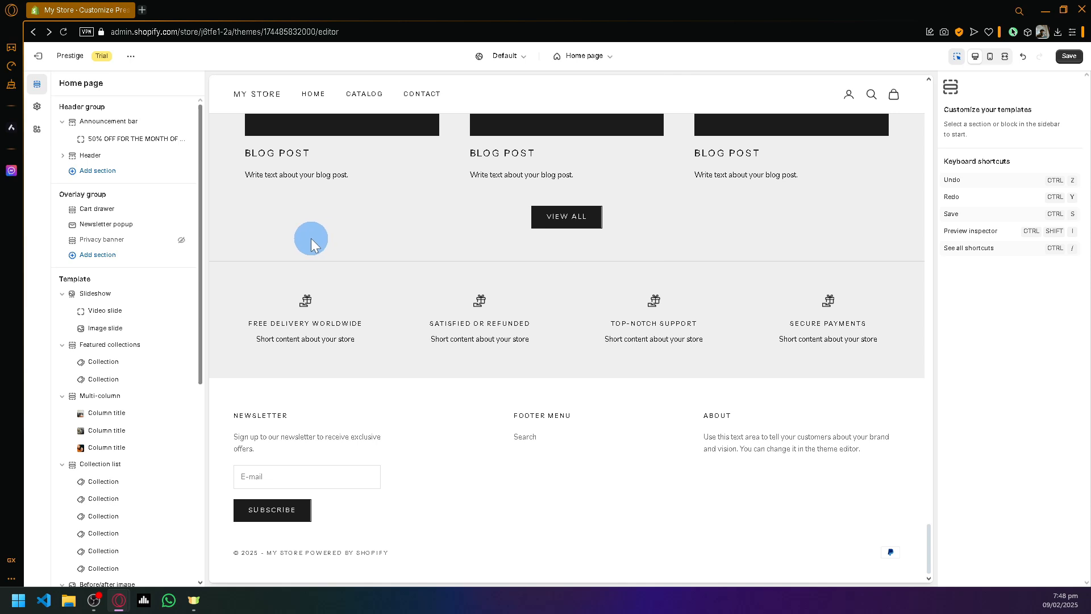
# Step: Open the theme settings and switch the edited page back to the Home page
pyautogui.click(37, 107)
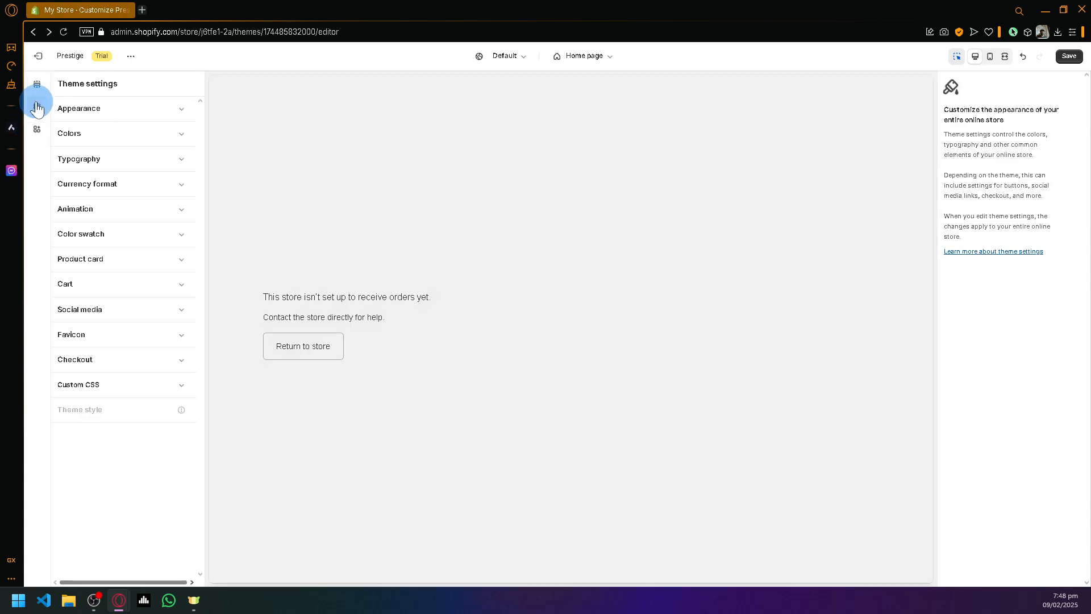
pyautogui.click(609, 57)
pyautogui.click(591, 103)
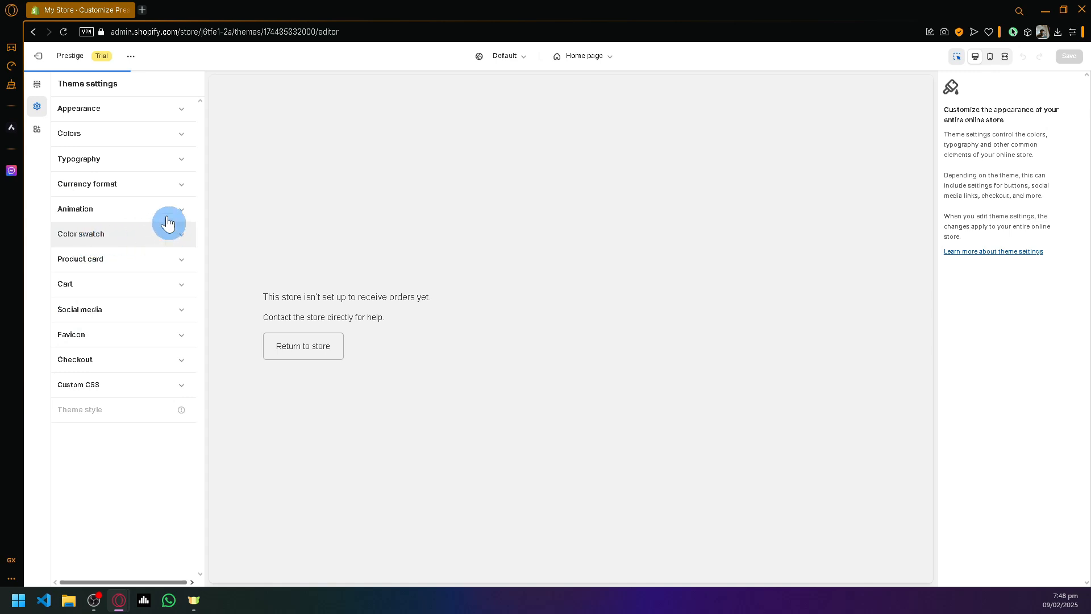
# Step: Review the theme's Appearance settings and its Colors settings, including schemes, product colors and notification colors
pyautogui.click(151, 117)
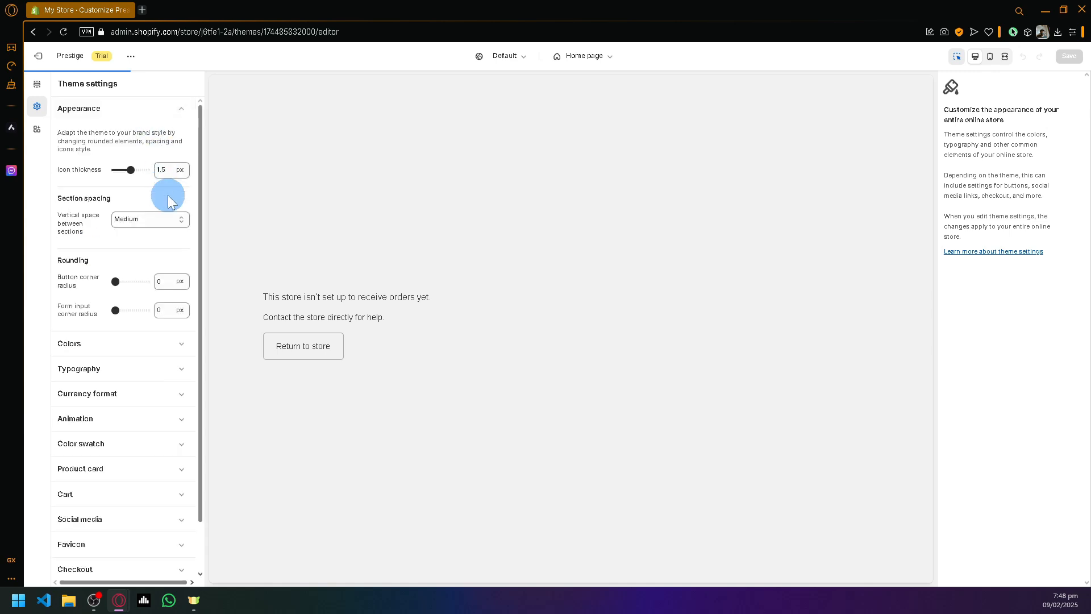
pyautogui.click(167, 118)
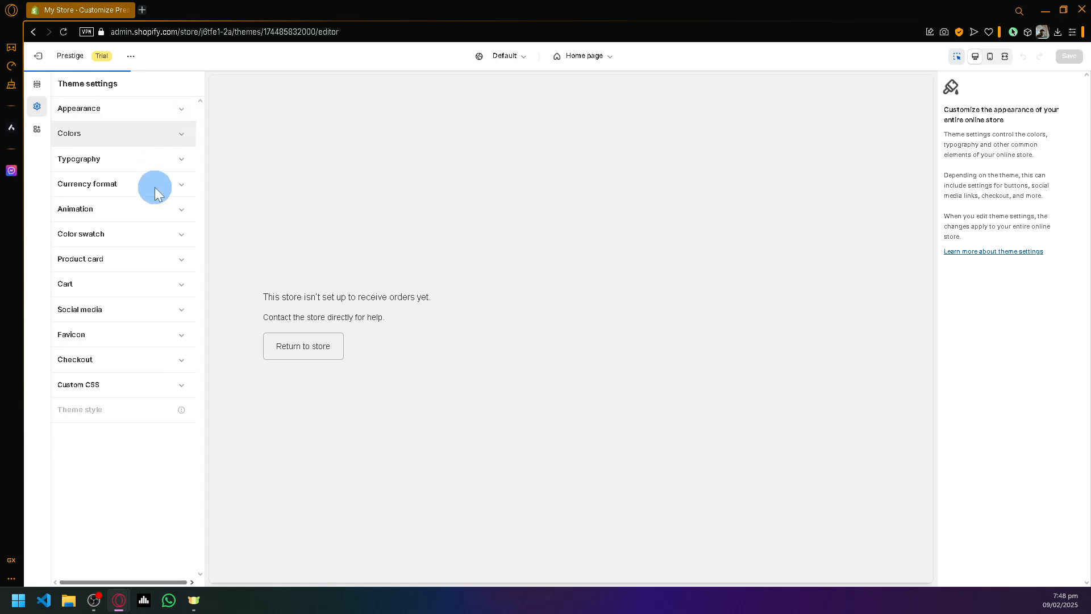
pyautogui.click(155, 141)
pyautogui.scroll(-2, 155, 239)
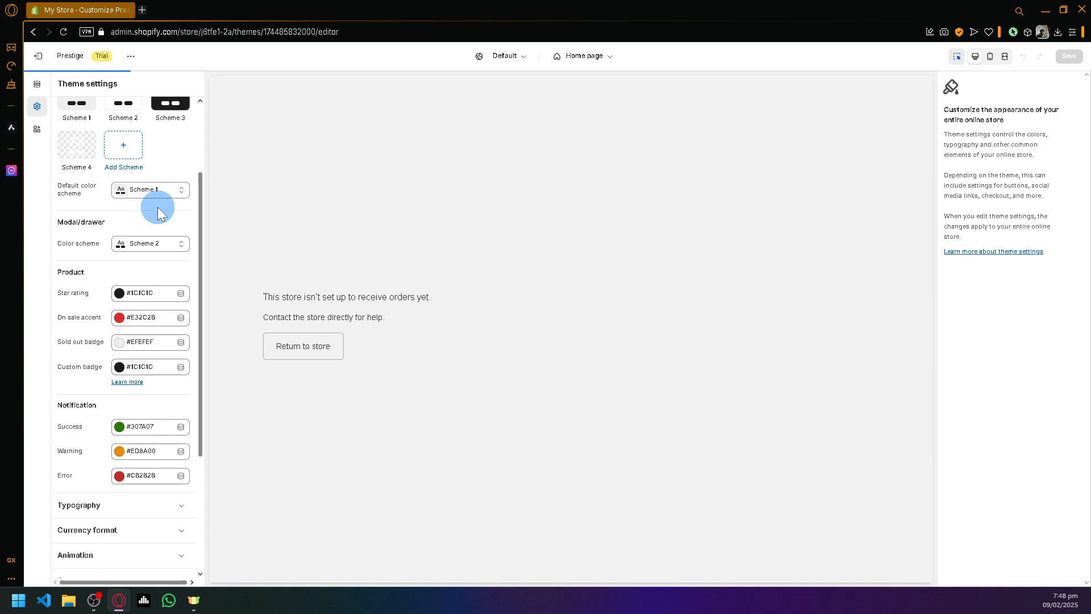
pyautogui.scroll(2, 158, 206)
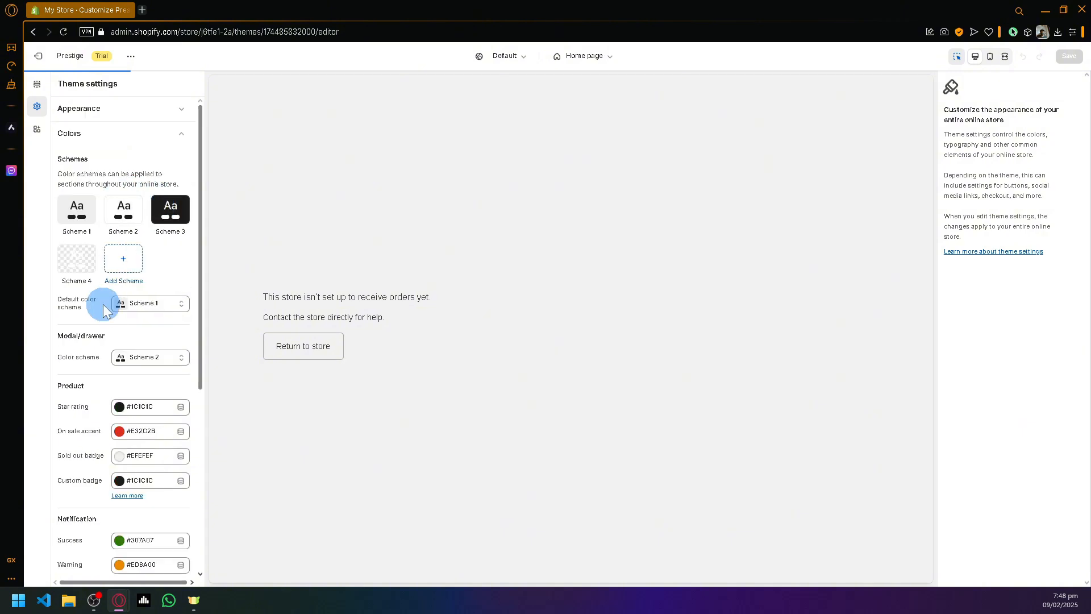
pyautogui.scroll(-2, 135, 263)
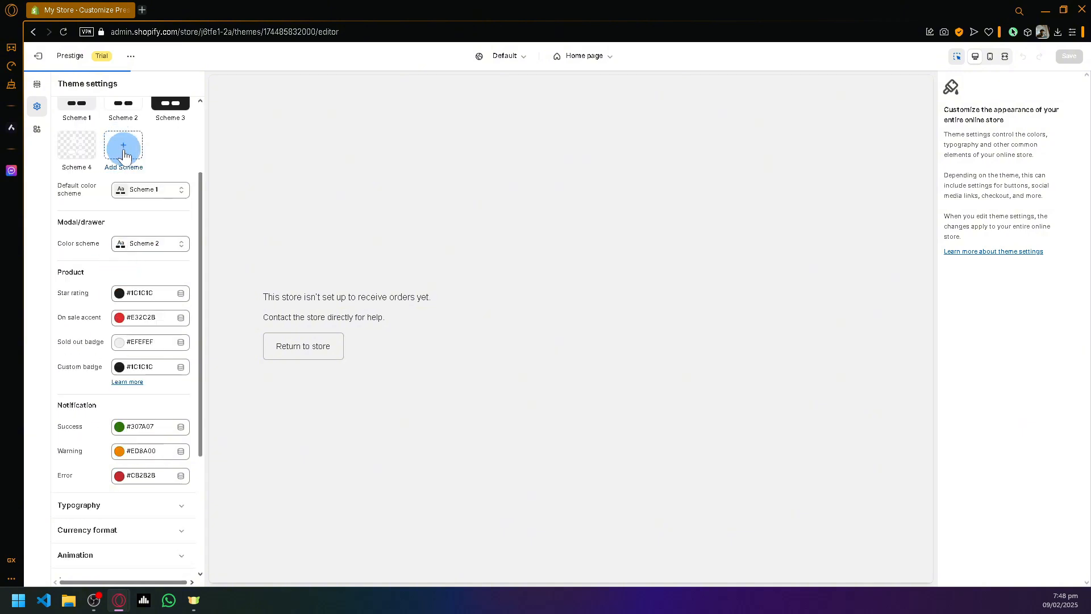
# Step: Add a new color scheme to the theme, look over its default colors and return to the Colors settings
pyautogui.click(125, 149)
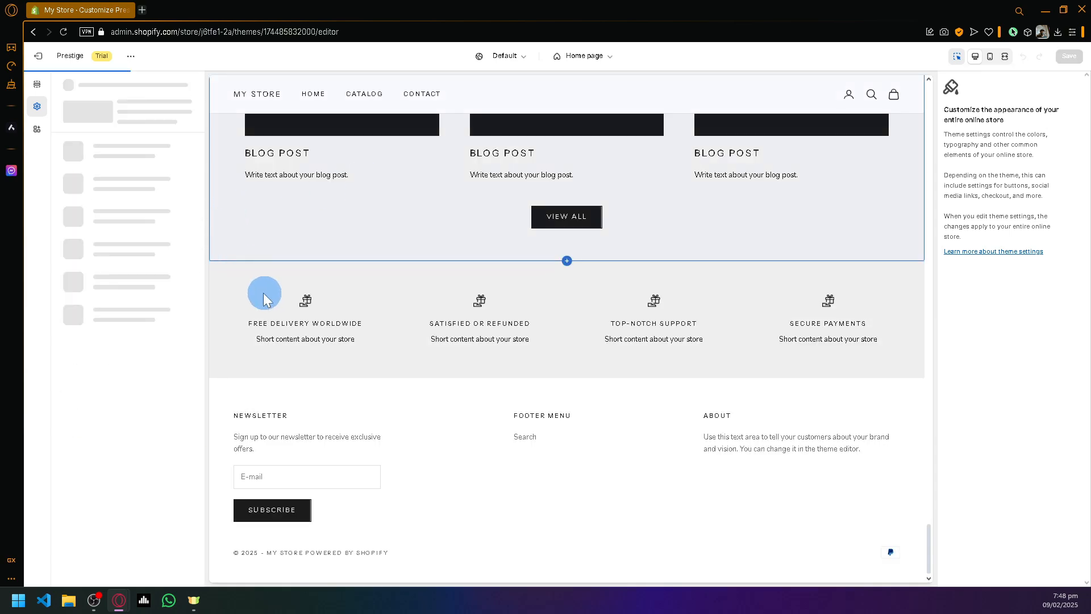
pyautogui.scroll(-10, 537, 271)
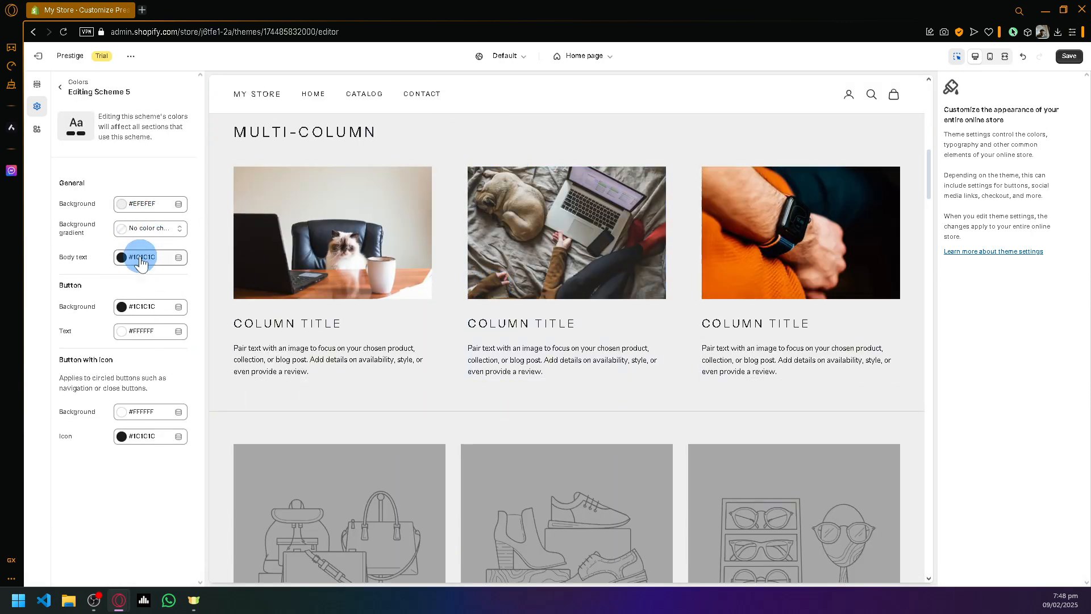
pyautogui.scroll(-5, 350, 256)
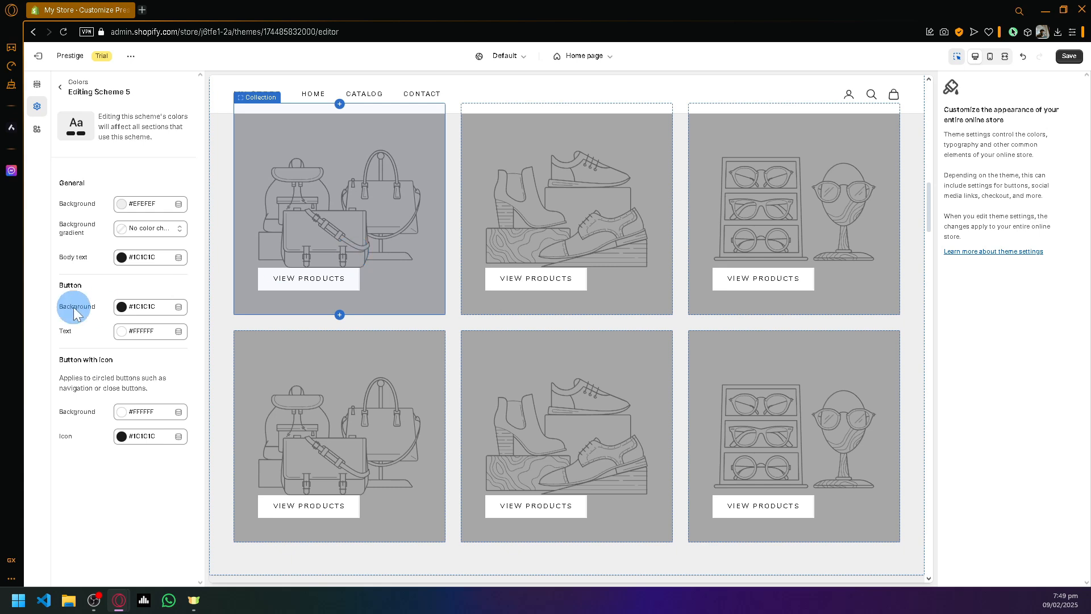
pyautogui.click(60, 86)
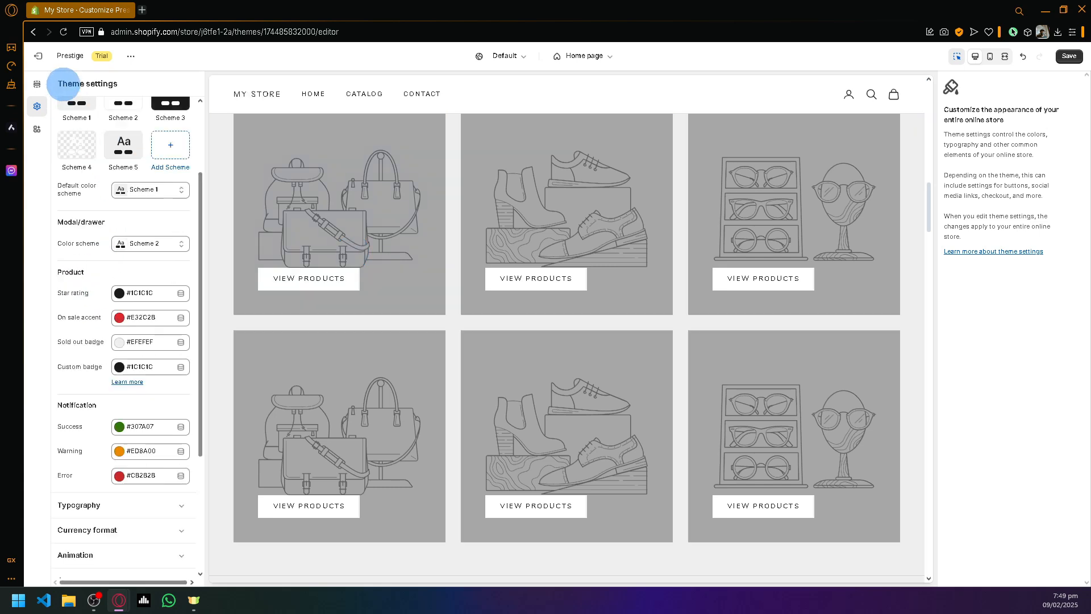
# Step: Look over the Colors settings again and check the collection list and Before/After sections in the home page preview
pyautogui.scroll(2, 131, 227)
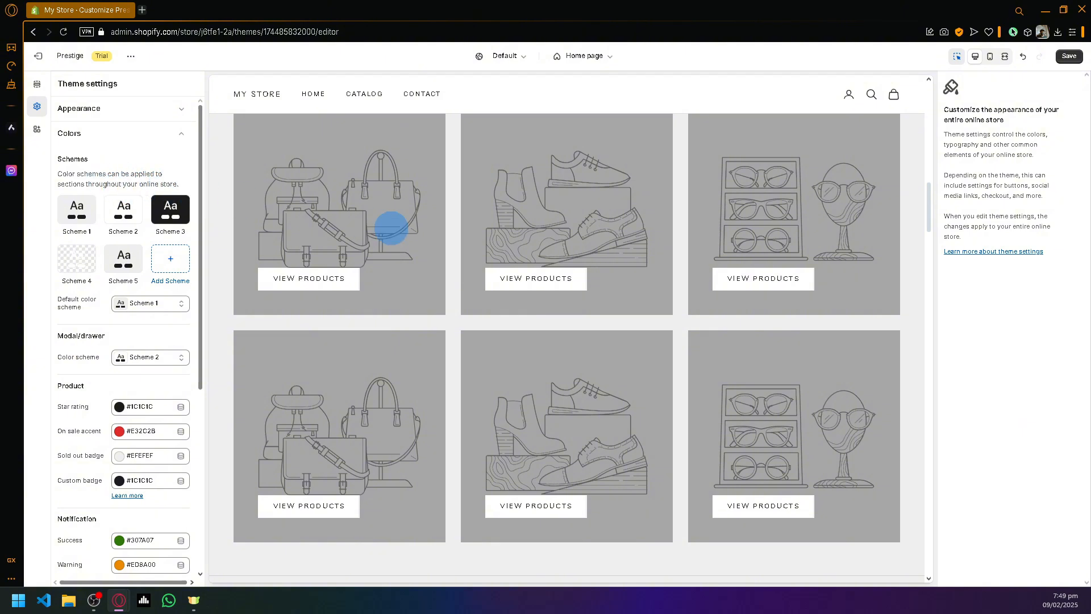
pyautogui.scroll(-8, 421, 267)
pyautogui.scroll(5, 449, 227)
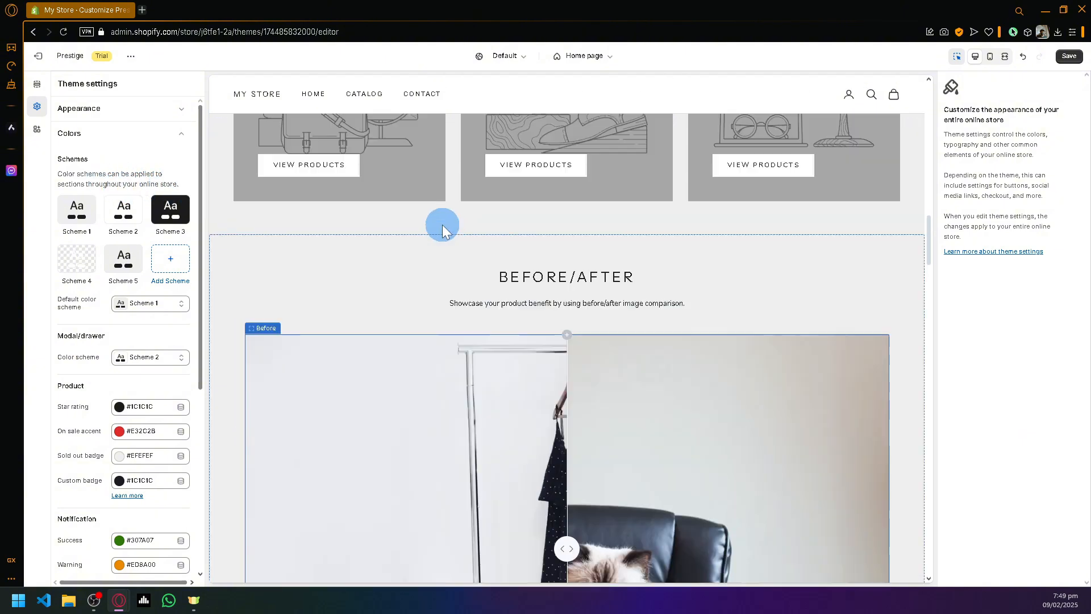
pyautogui.scroll(-4, 121, 284)
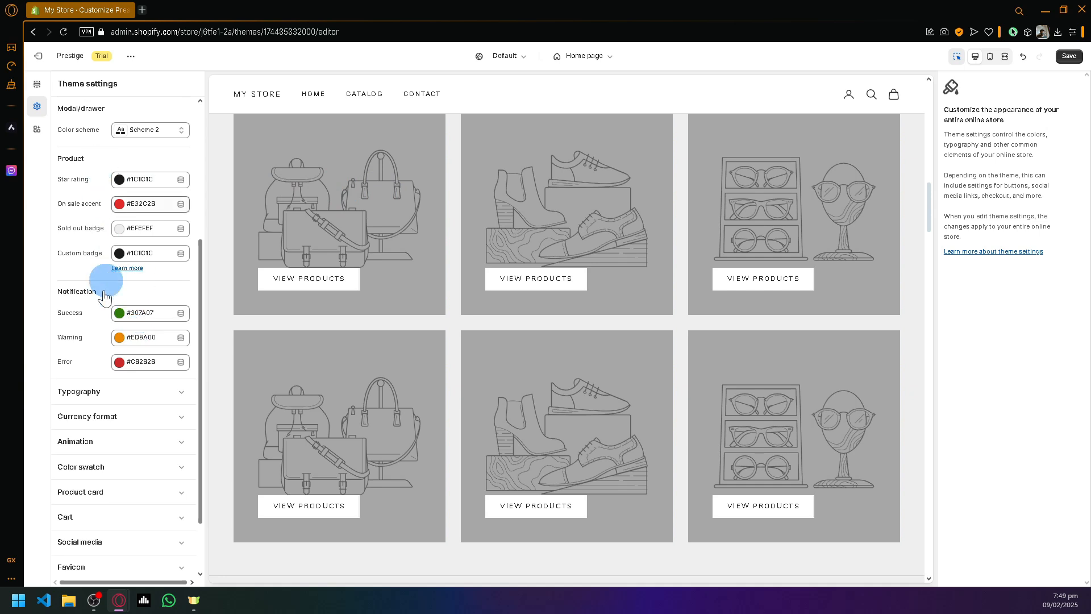
pyautogui.scroll(5, 121, 285)
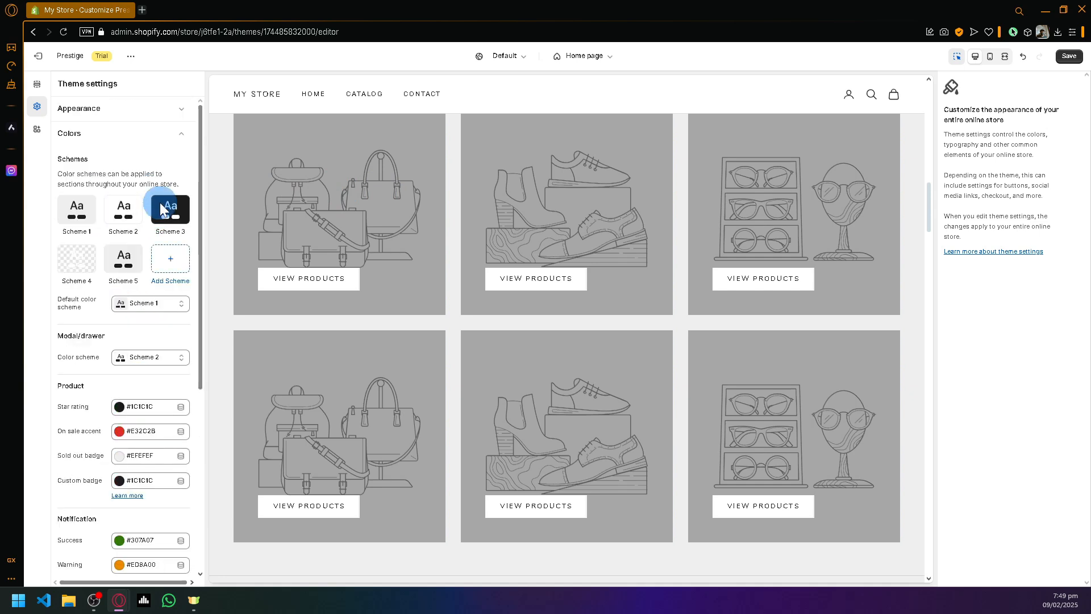
# Step: Collapse the Colors settings and review the Typography settings for headings, body text and buttons
pyautogui.click(170, 133)
pyautogui.click(174, 162)
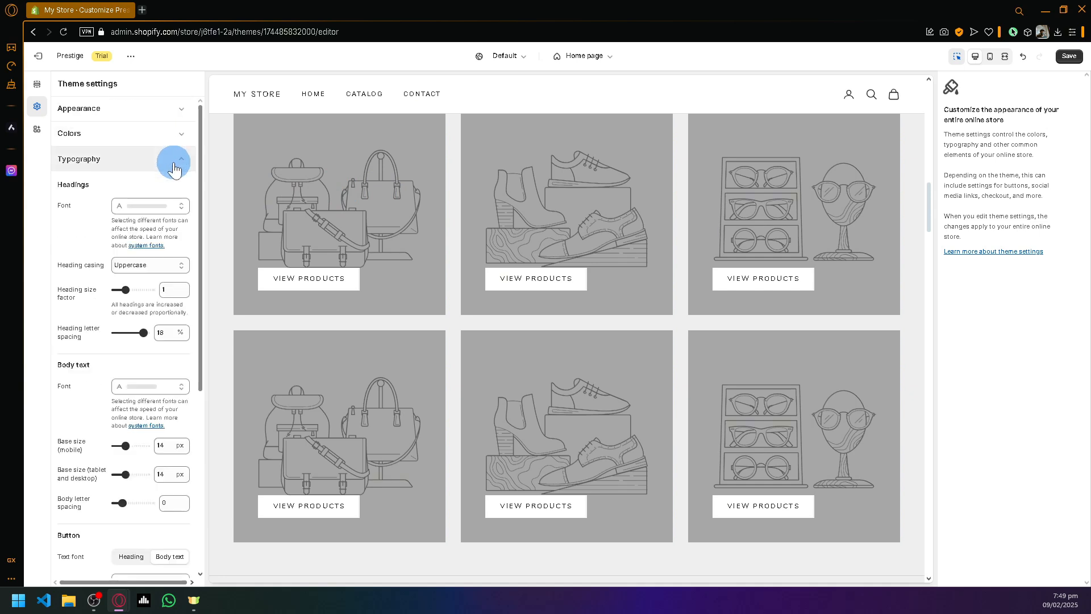
pyautogui.scroll(2, 373, 239)
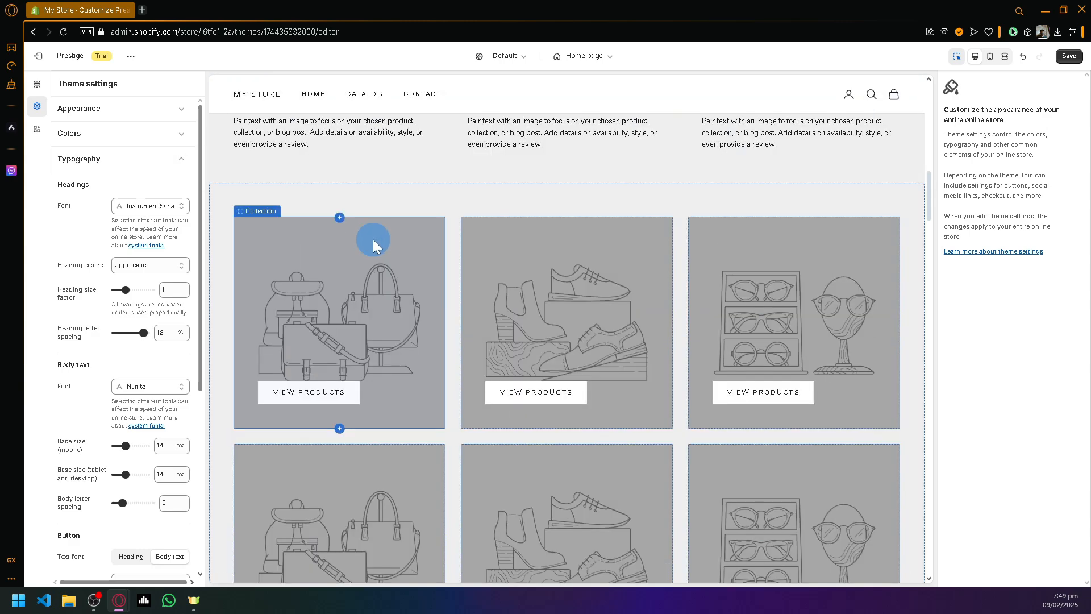
pyautogui.click(176, 159)
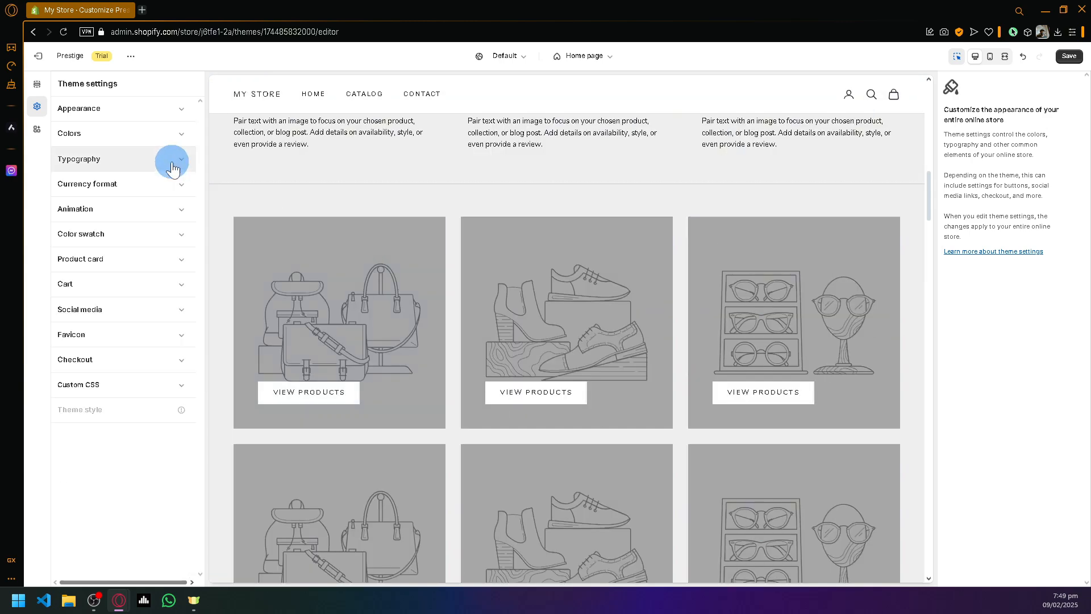
# Step: Review the theme's Currency format settings and its Animation settings
pyautogui.click(181, 185)
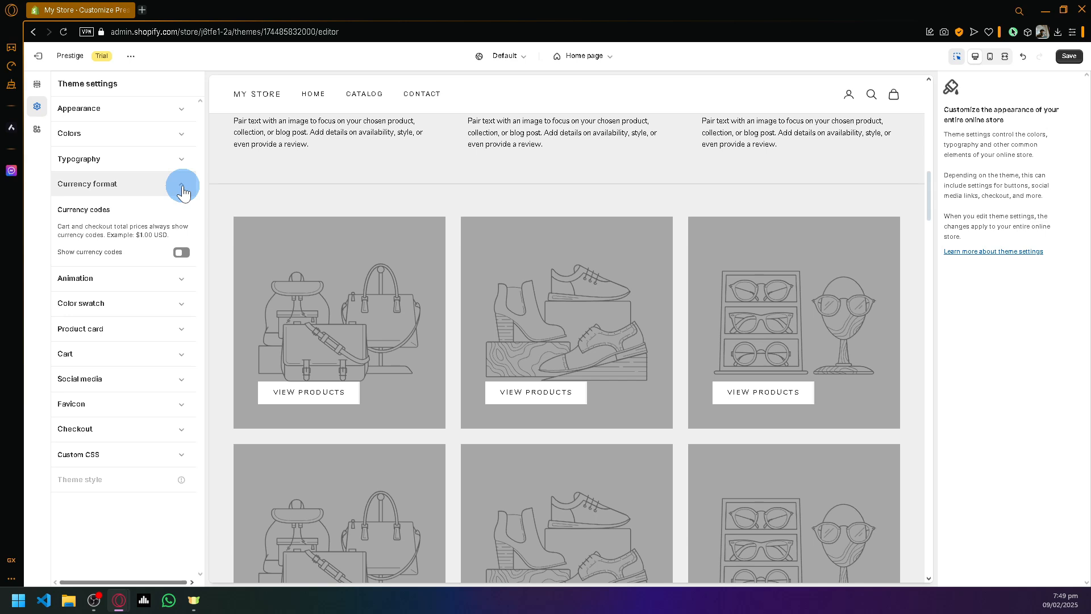
pyautogui.click(135, 184)
pyautogui.click(154, 209)
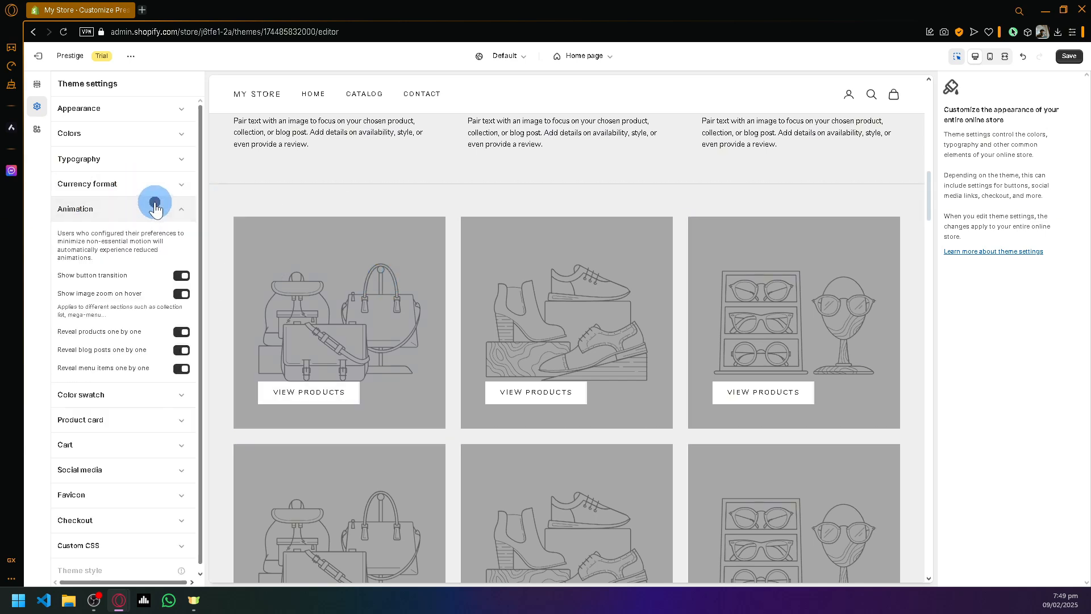
pyautogui.click(155, 209)
# Step: Review the Color swatch settings, including the round swatch option and the swatch configuration
pyautogui.click(165, 235)
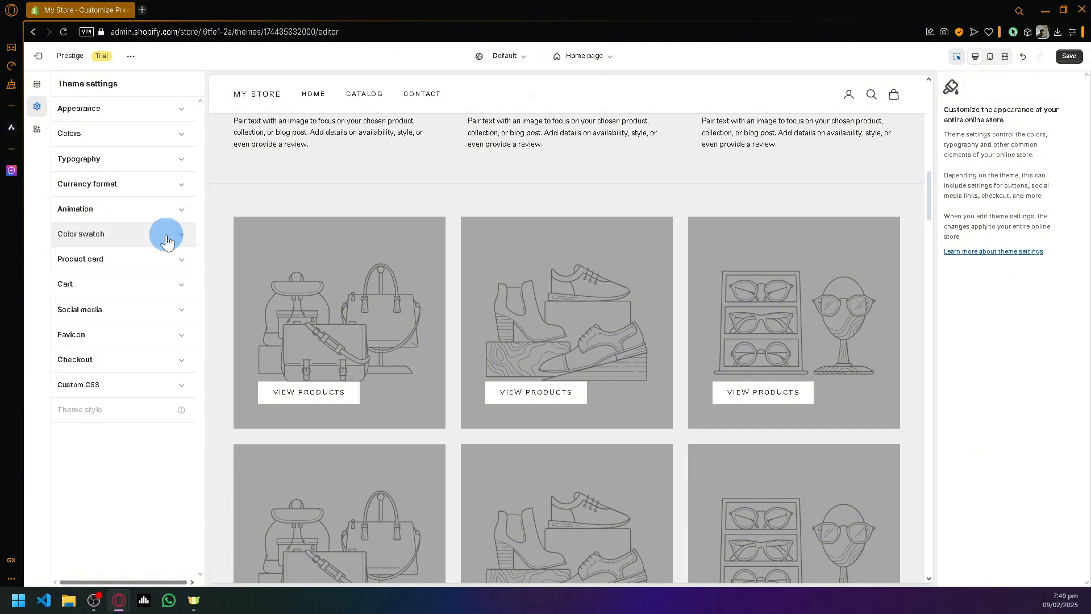
pyautogui.click(166, 236)
pyautogui.click(167, 235)
pyautogui.click(175, 236)
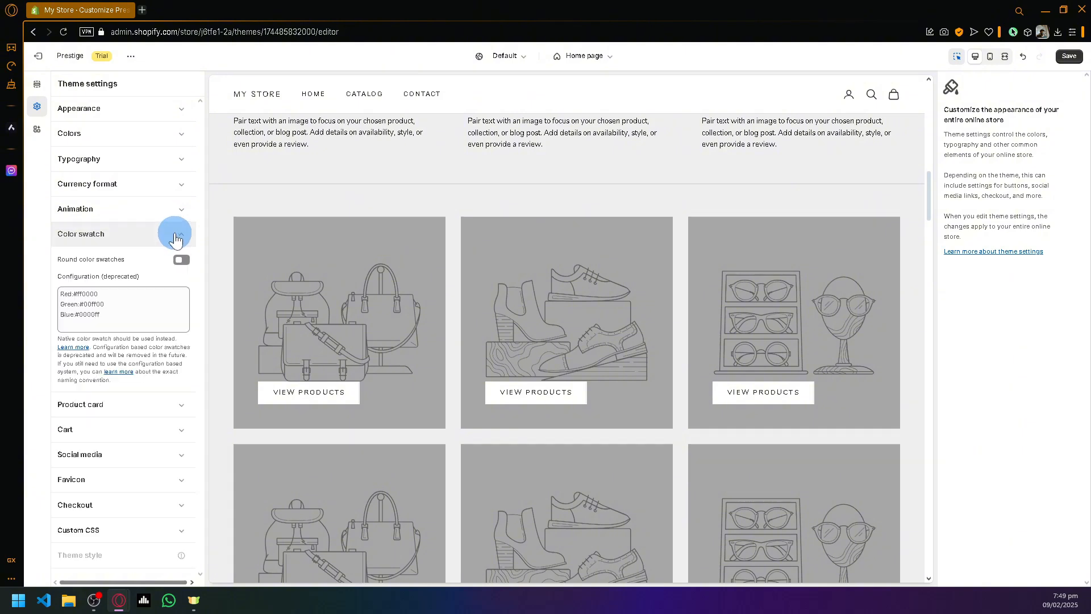
# Step: Review the Product card settings for image, info, rating and promotion, and collapse the theme setting groups
pyautogui.rightClick(149, 405)
pyautogui.click(148, 405)
pyautogui.scroll(-5, 145, 392)
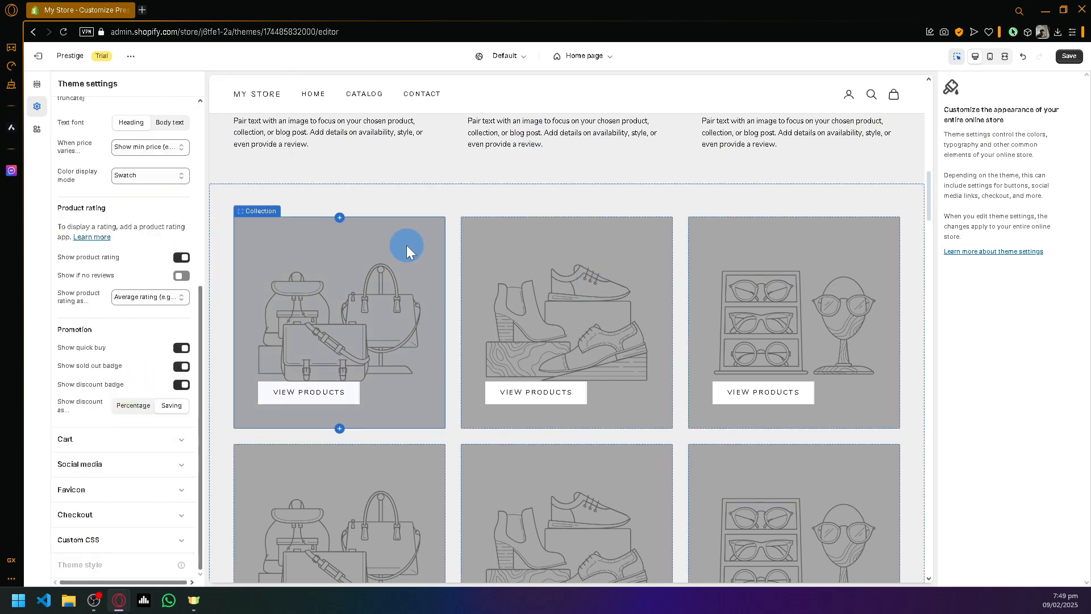
pyautogui.scroll(10, 407, 245)
pyautogui.scroll(5, 102, 208)
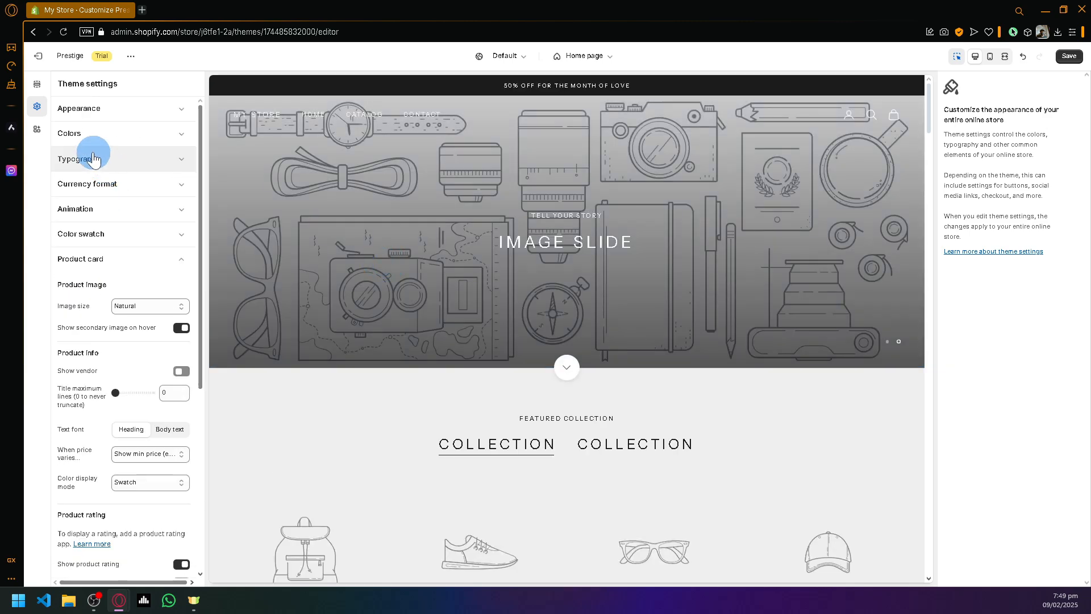
pyautogui.click(149, 262)
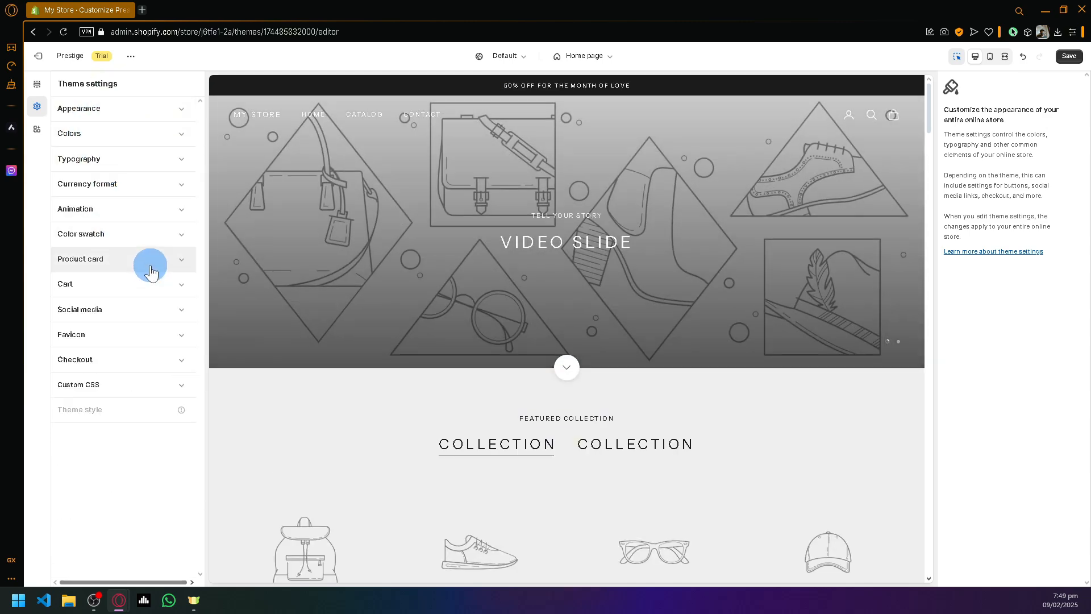
pyautogui.click(107, 111)
pyautogui.click(108, 117)
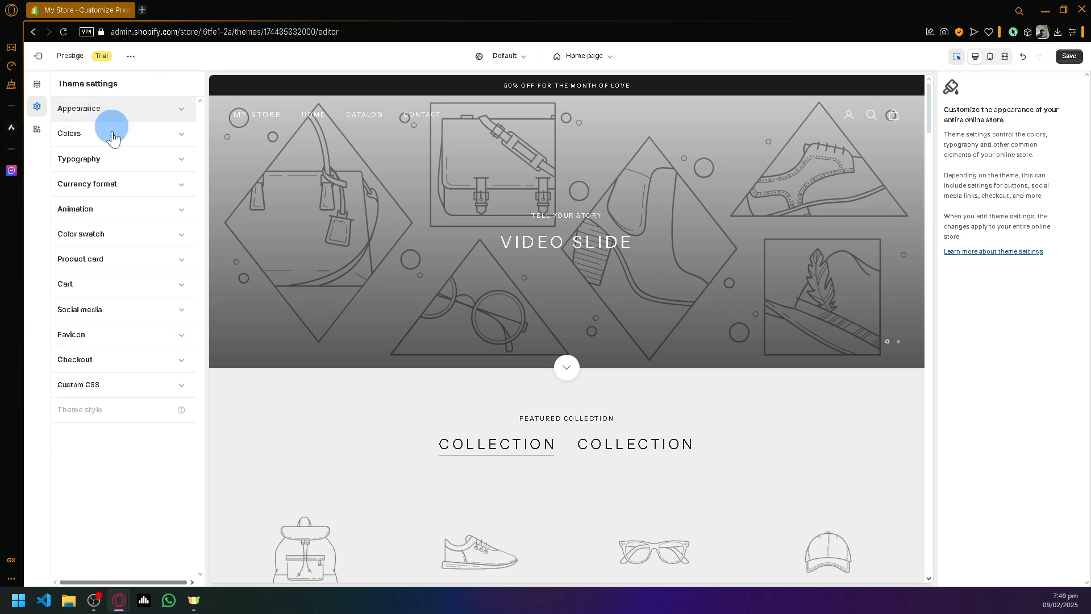
# Step: Open the app embeds, look over the home page preview and check the theme's additional actions
pyautogui.click(35, 135)
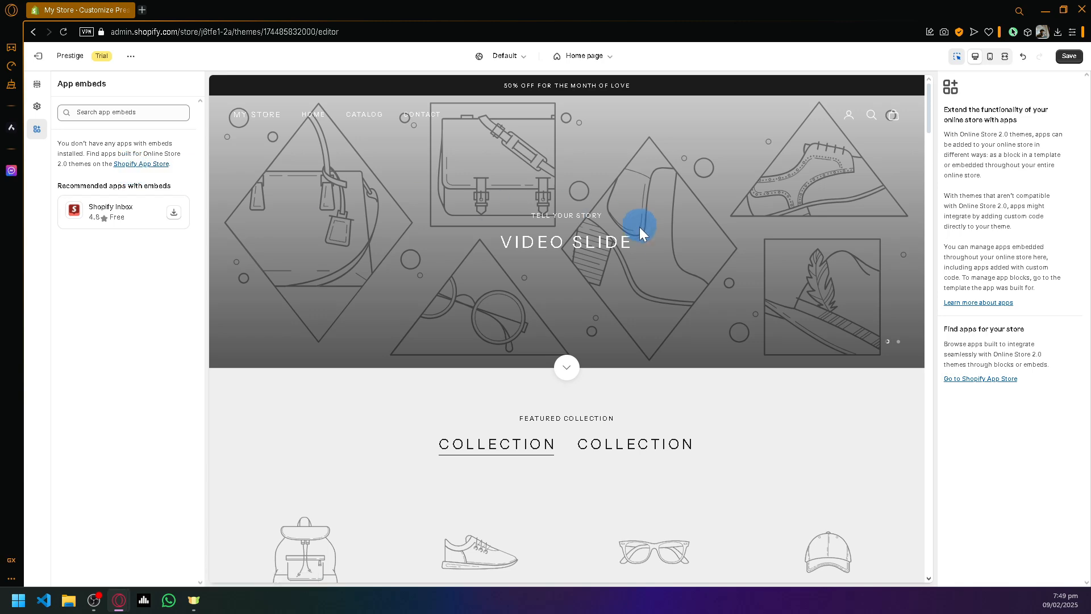
pyautogui.scroll(-10, 533, 251)
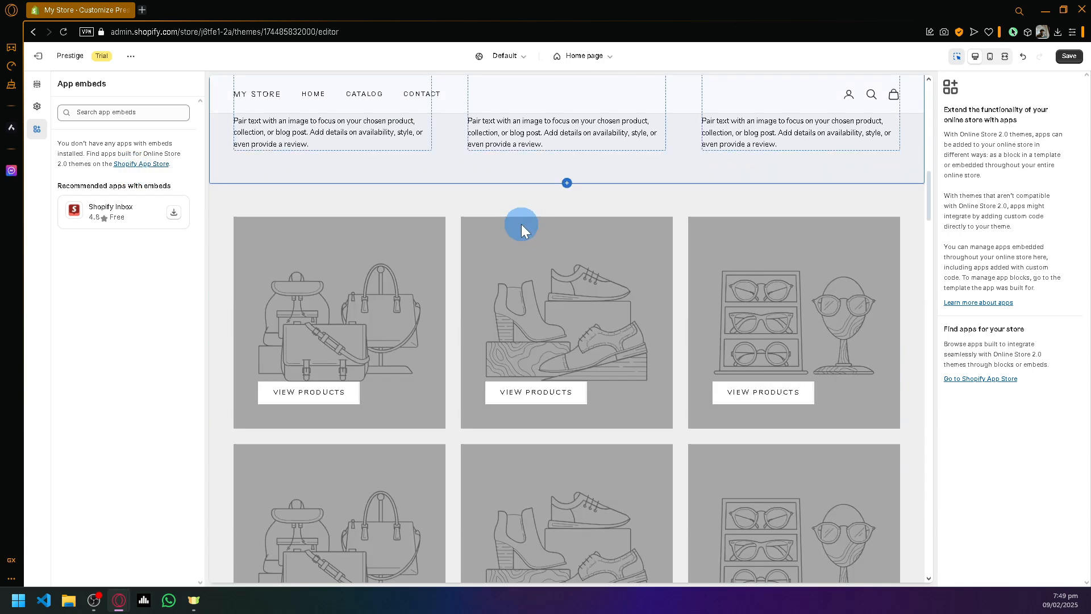
pyautogui.scroll(-4, 406, 226)
pyautogui.scroll(14, 405, 227)
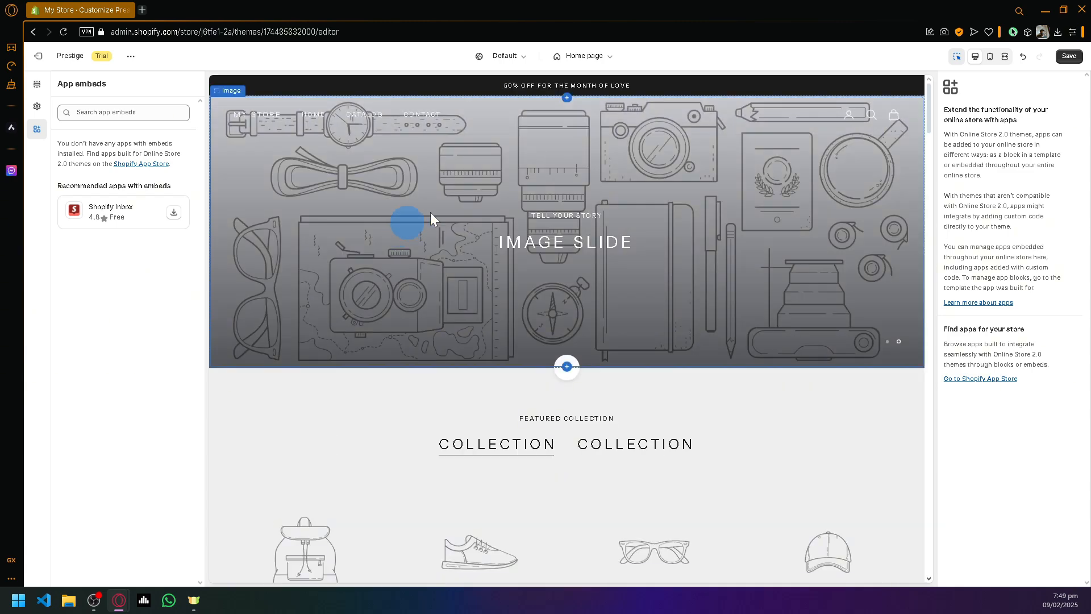
pyautogui.click(135, 63)
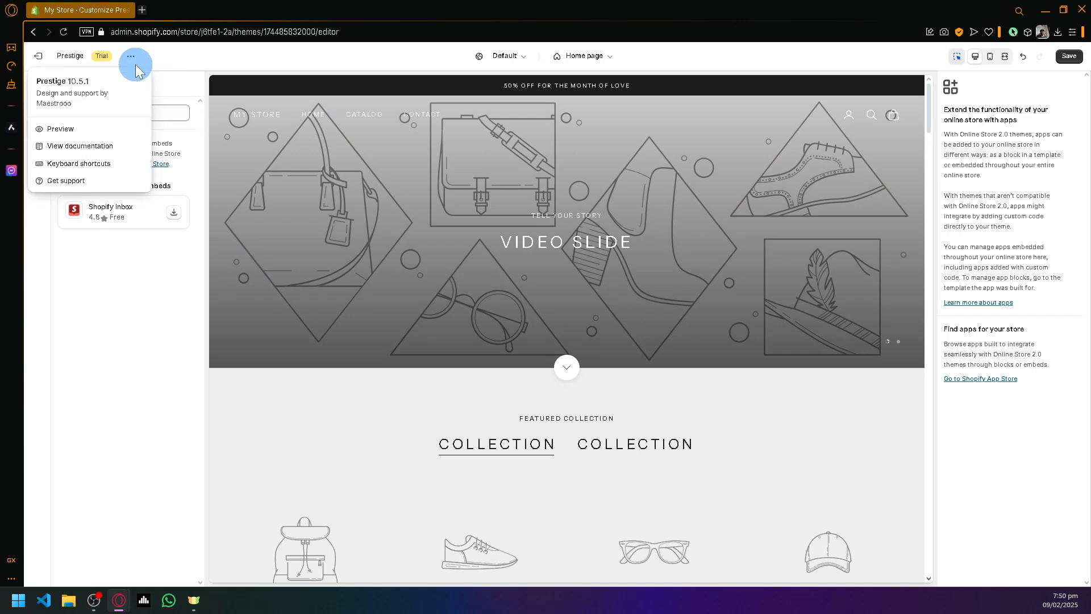
pyautogui.click(133, 57)
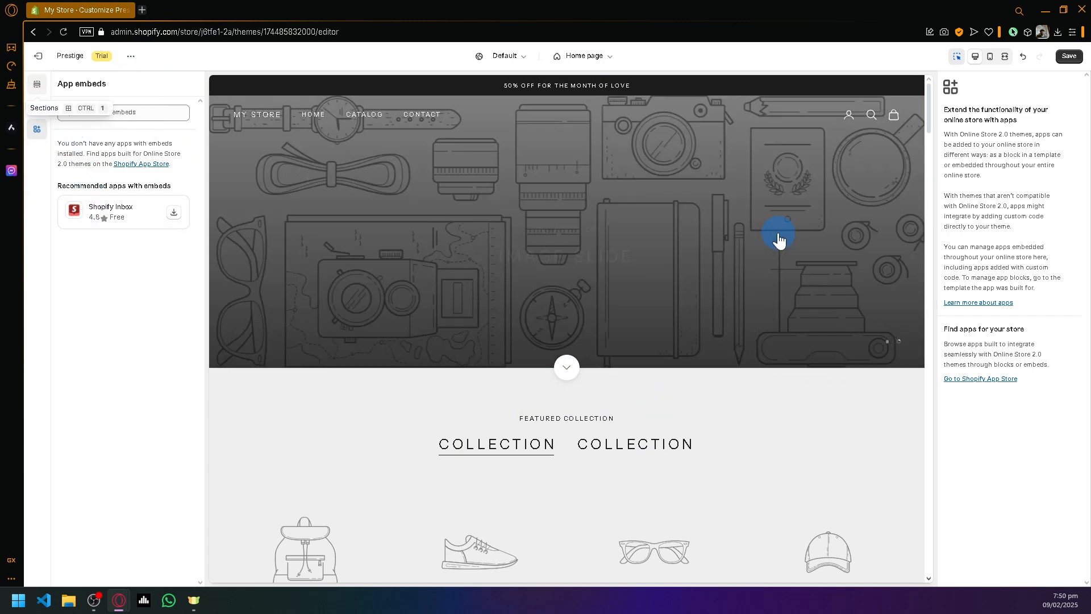
# Step: Return to the Home page's section list, check the preview, save the theme changes and exit the theme editor
pyautogui.scroll(-5, 483, 398)
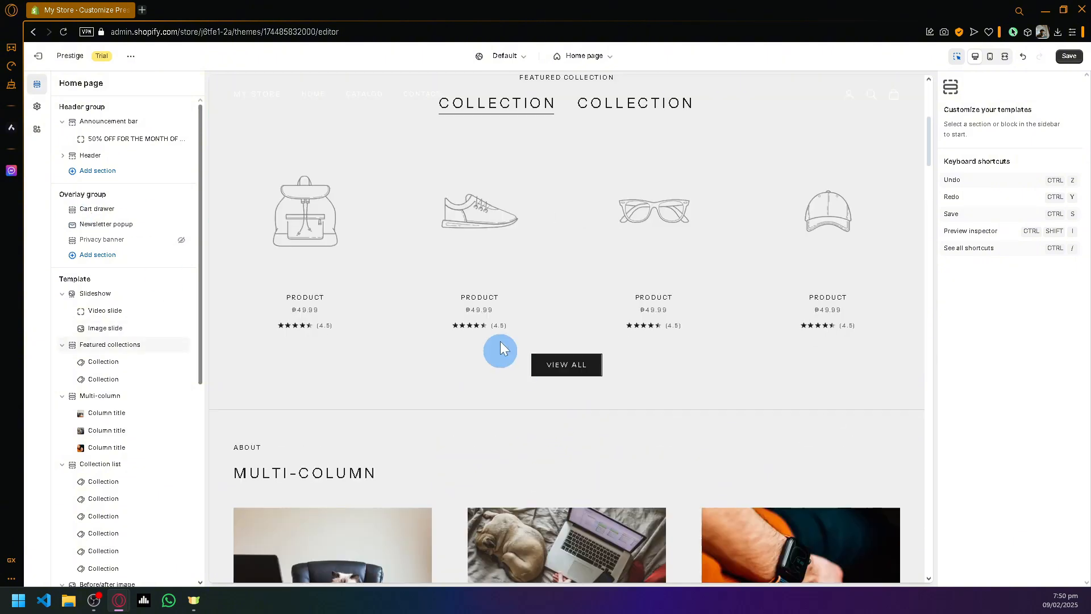
pyautogui.scroll(-4, 613, 284)
pyautogui.scroll(-6, 643, 317)
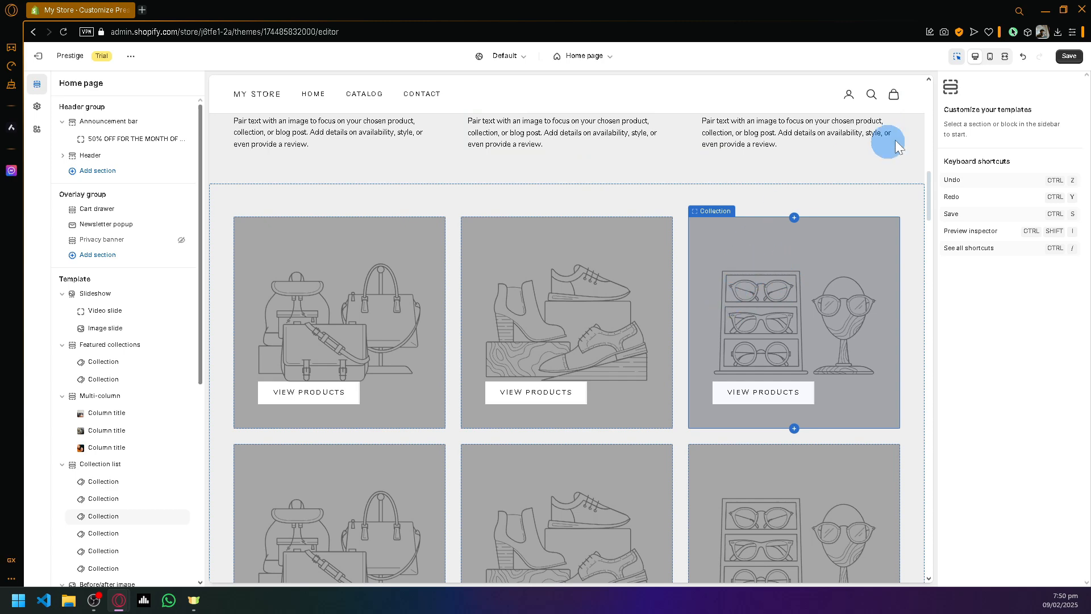
pyautogui.click(1069, 63)
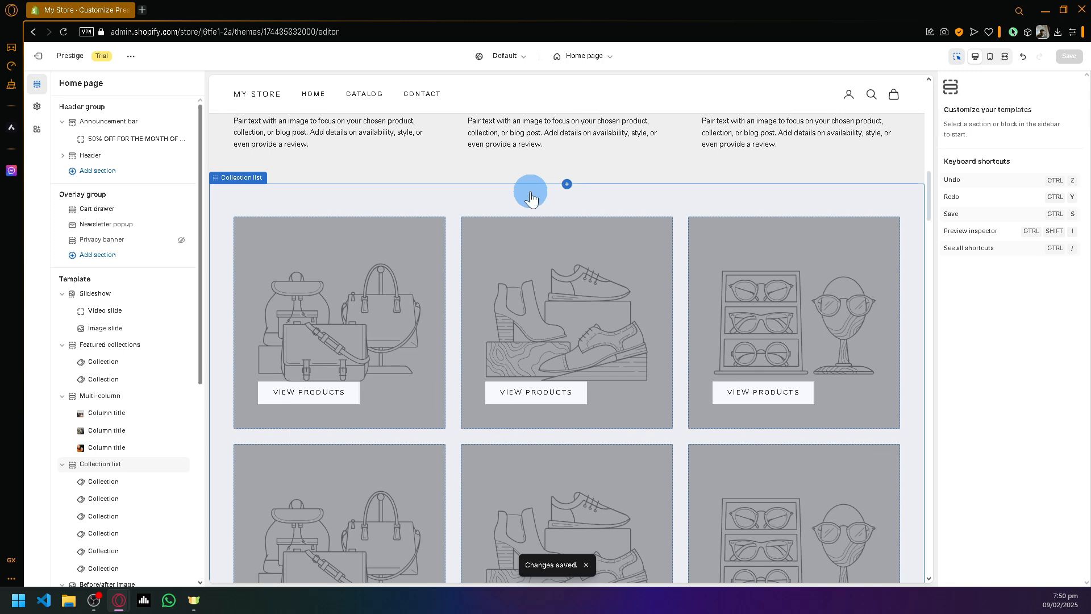
pyautogui.click(42, 60)
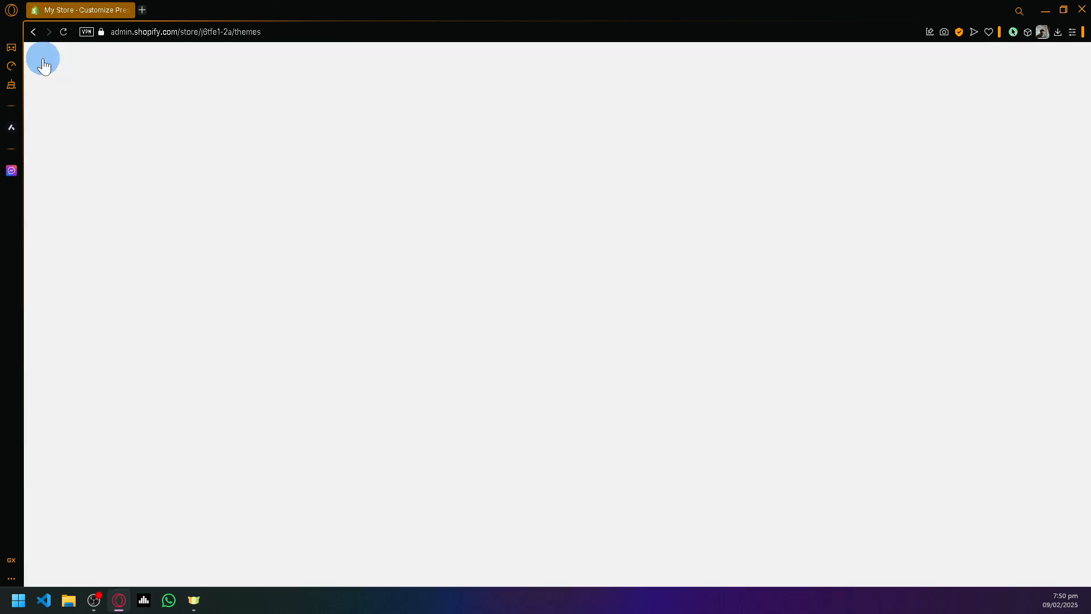